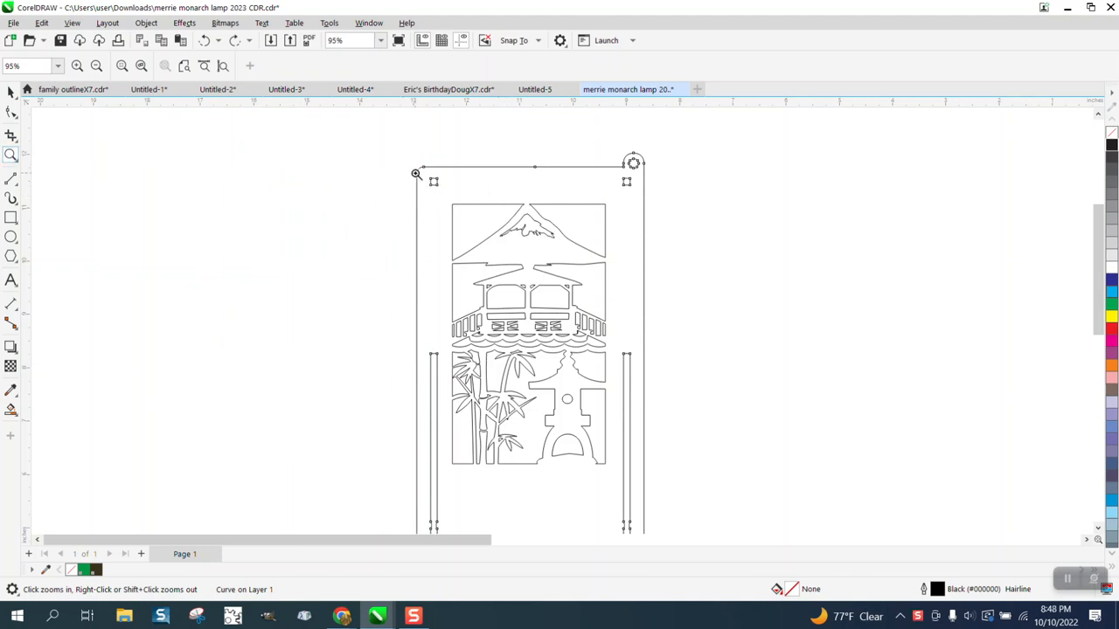
Examine the lamp panel's two upper corners and the nodes of the round hole in the corner tab.
drag(411, 162, 462, 208)
scroll(456, 212, down, 5)
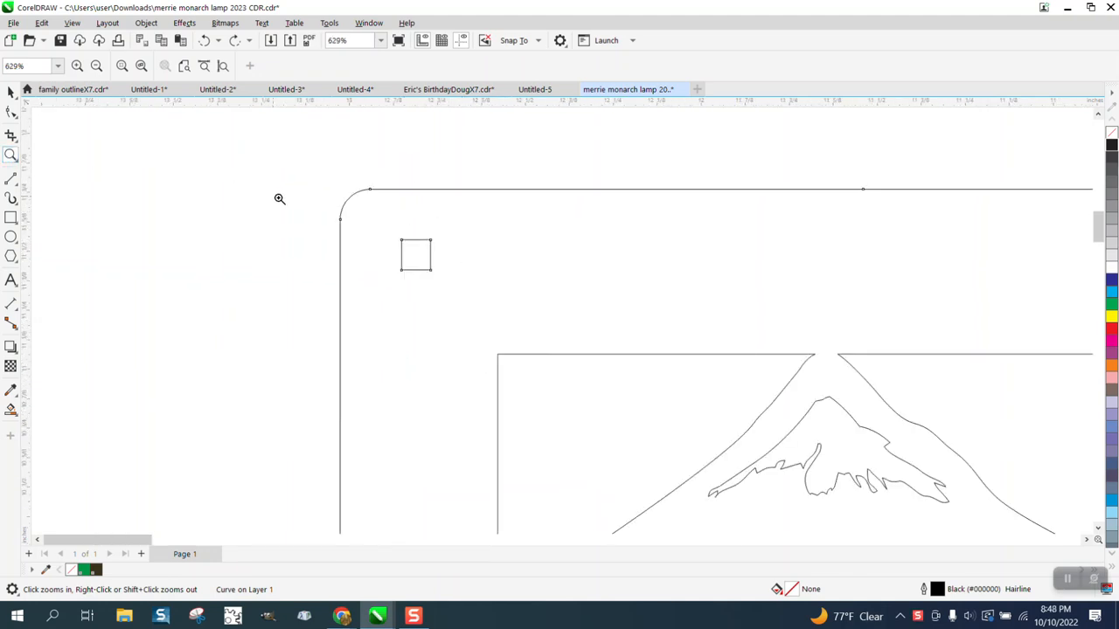
drag(693, 179, 741, 218)
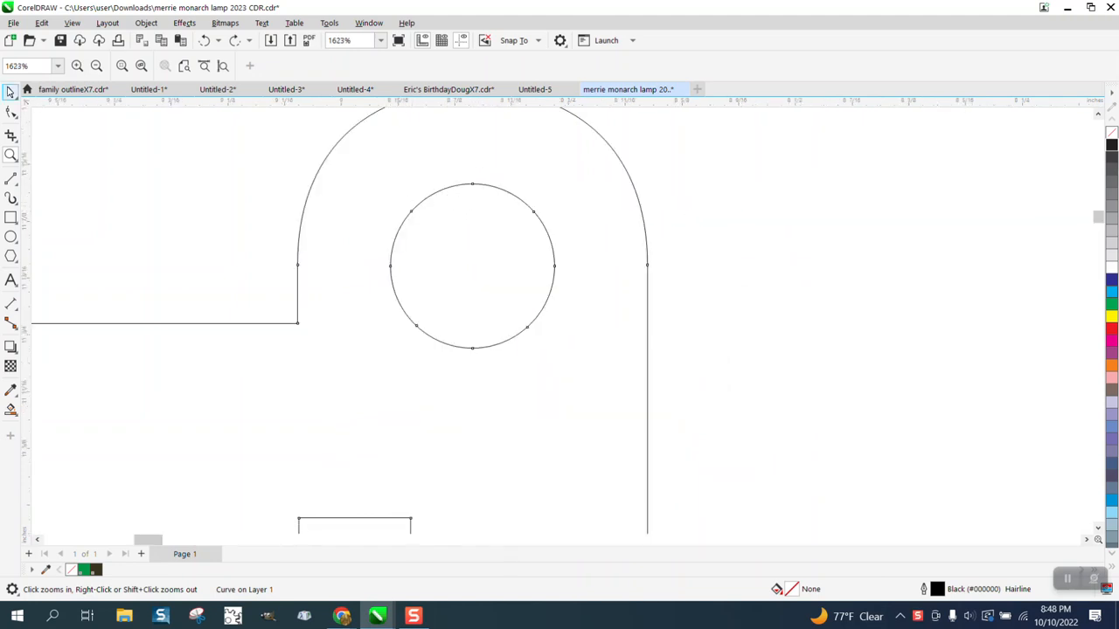
click(11, 92)
click(533, 218)
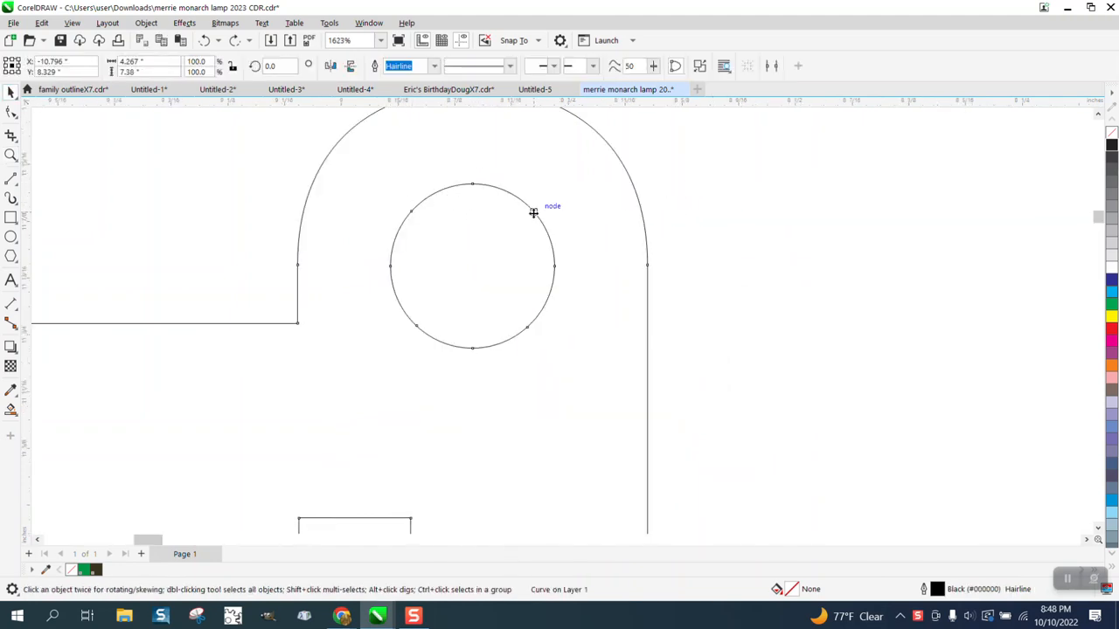
scroll(724, 210, down, 5)
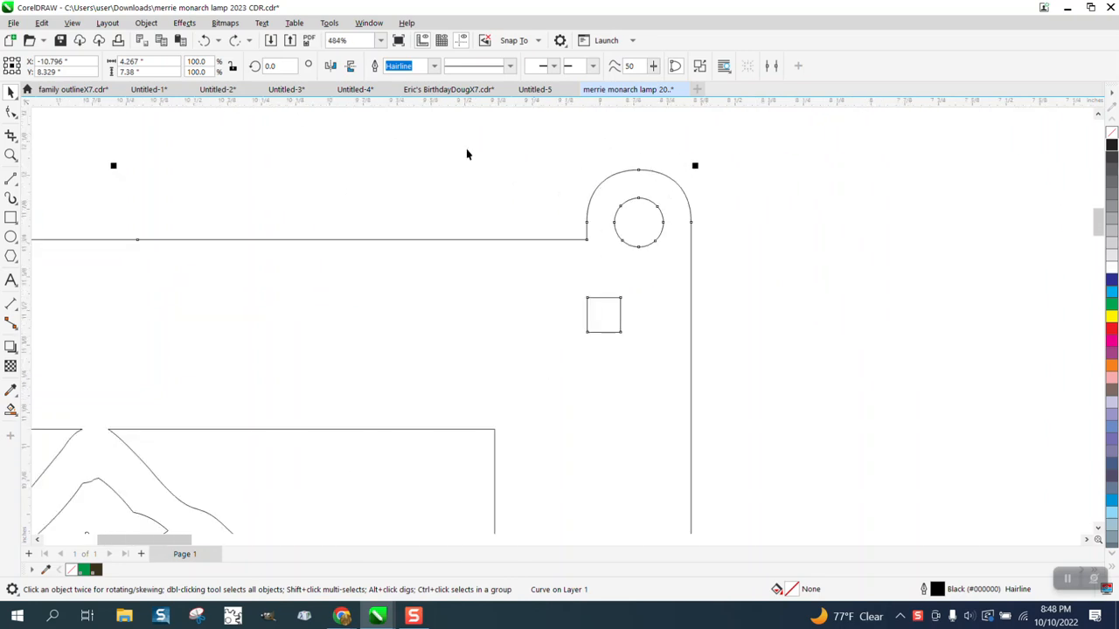
click(758, 175)
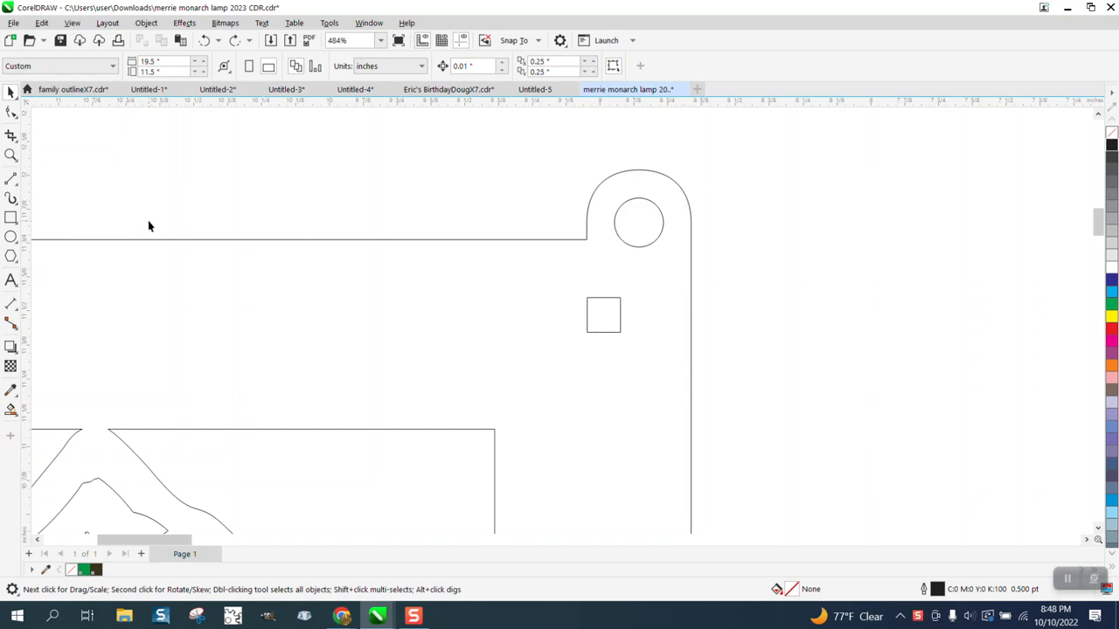
Set the nudge distance and both duplicate distances to 0 inches.
click(472, 66)
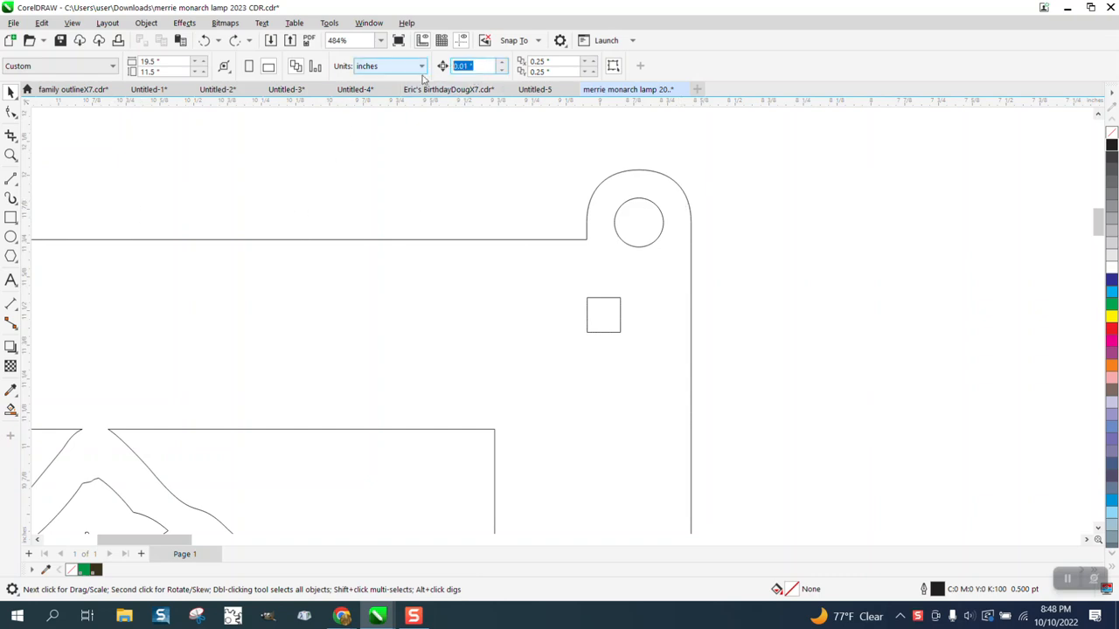
text(0)
key(Tab)
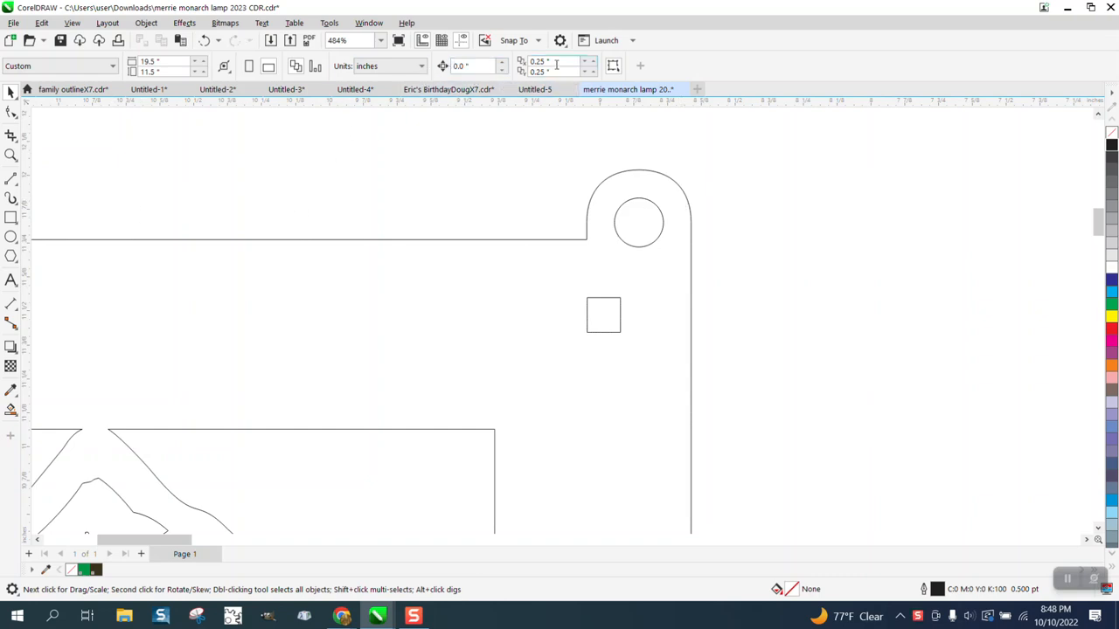
text(0)
key(Tab)
text(0)
key(Return)
Smart-fill the round hole in the corner tab with black to create a separate circle.
click(11, 411)
click(631, 219)
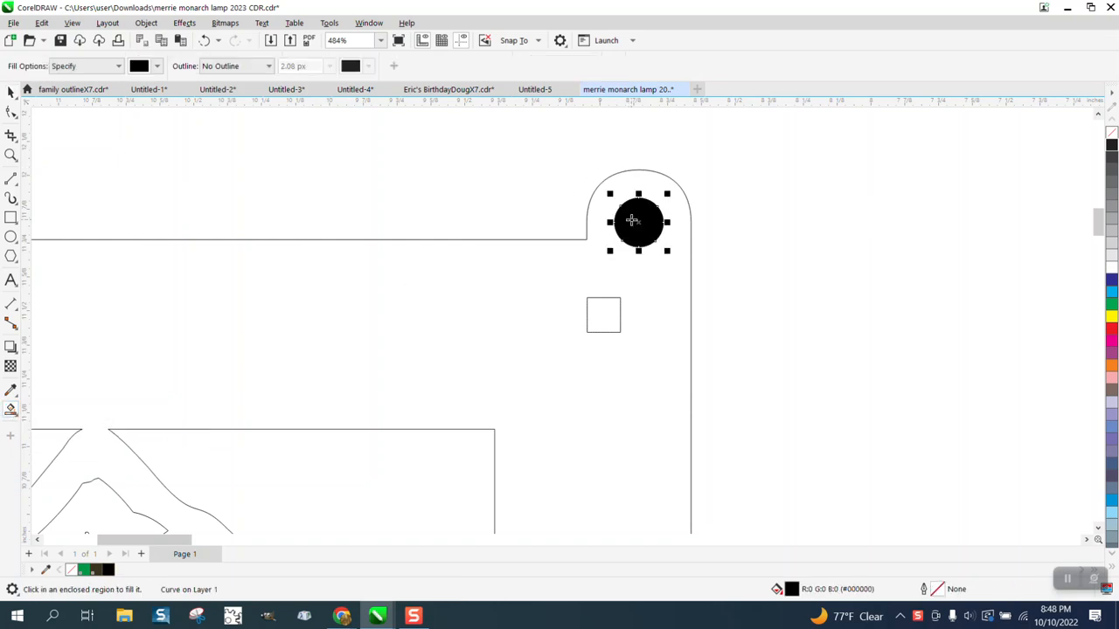
key(ctrl+z)
click(11, 91)
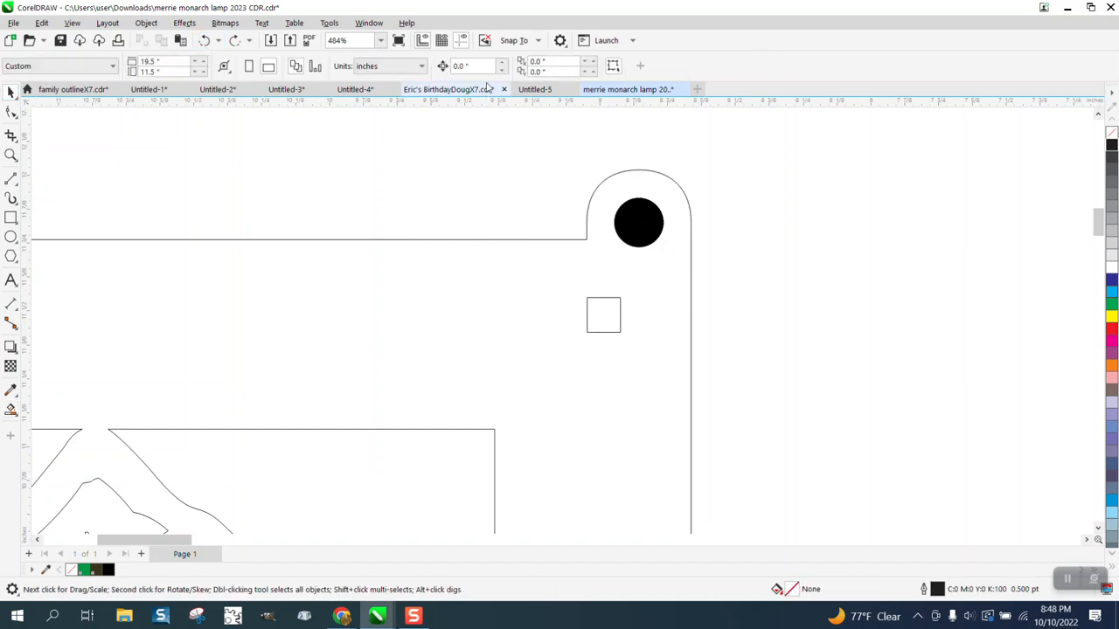
Set the nudge distance to 1 inch and nudge the black circle once to the right, outside the panel.
click(461, 67)
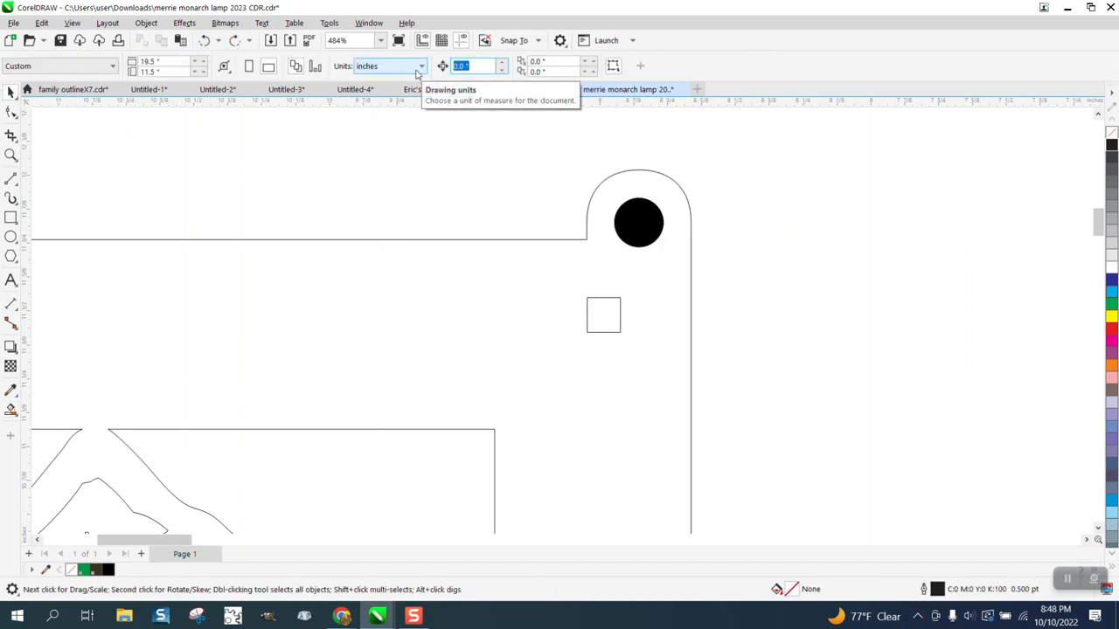
text(1)
click(648, 230)
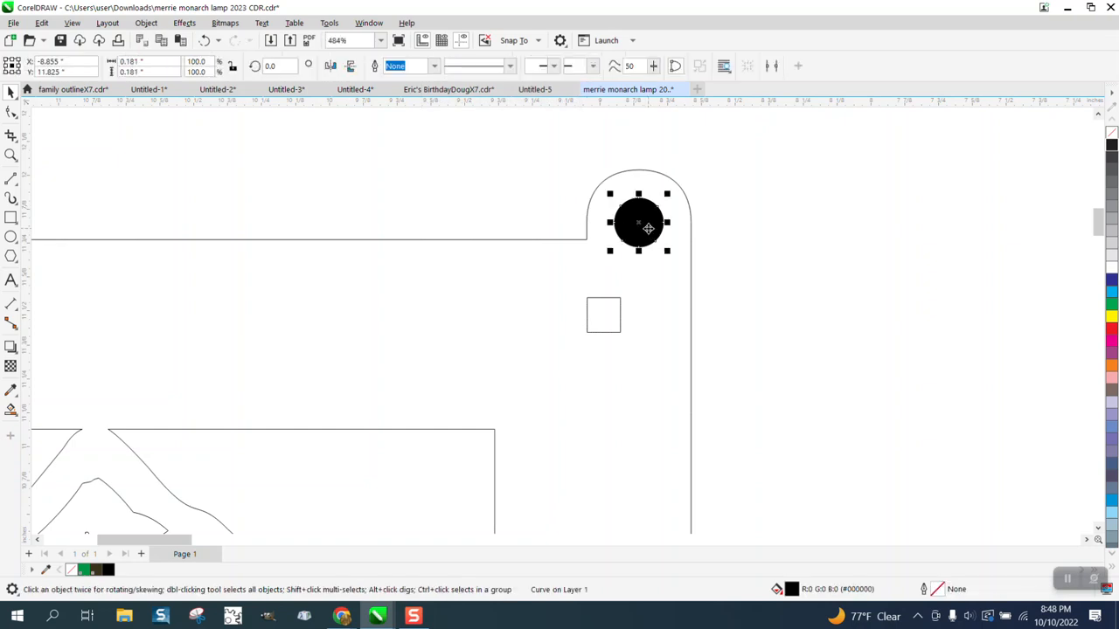
key(Right)
Remove the black circle's fill and give it a red hairline outline.
click(1112, 132)
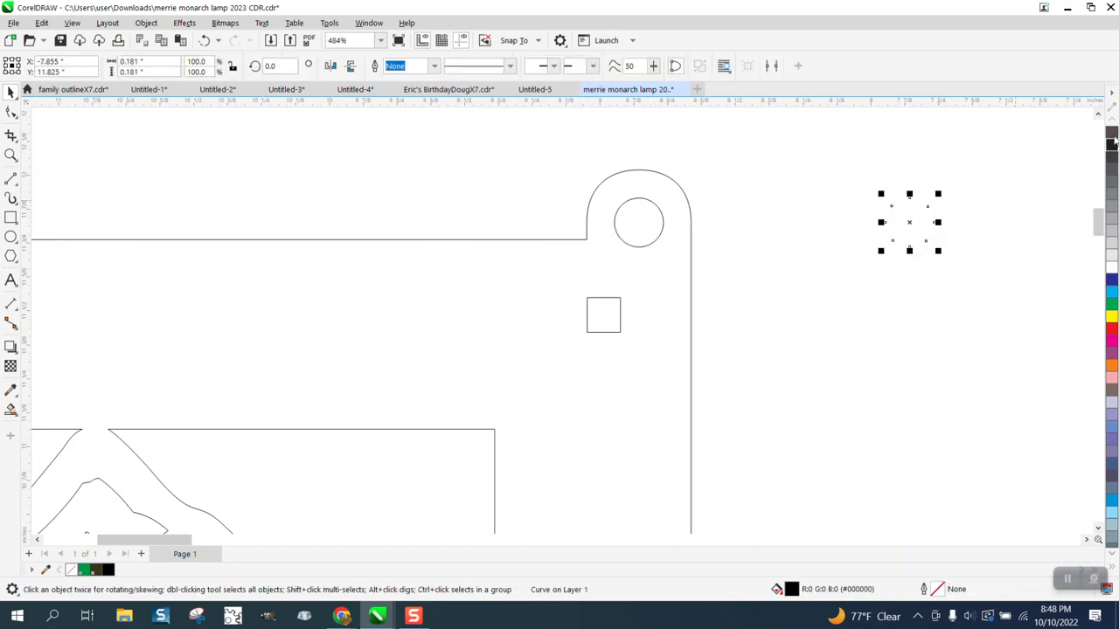
right_click(1111, 144)
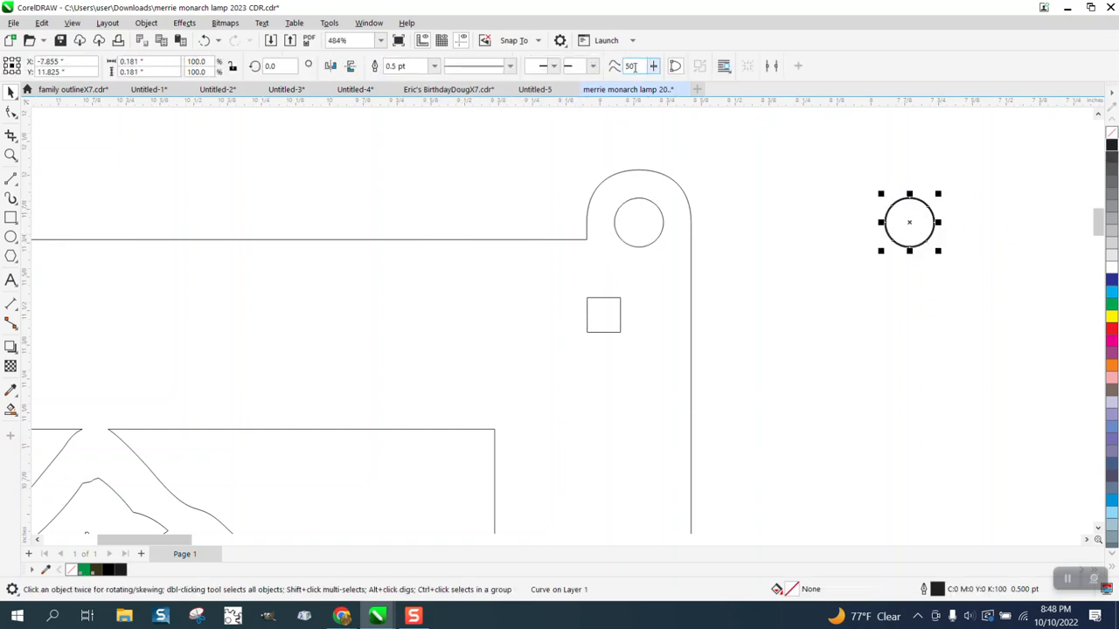
click(433, 66)
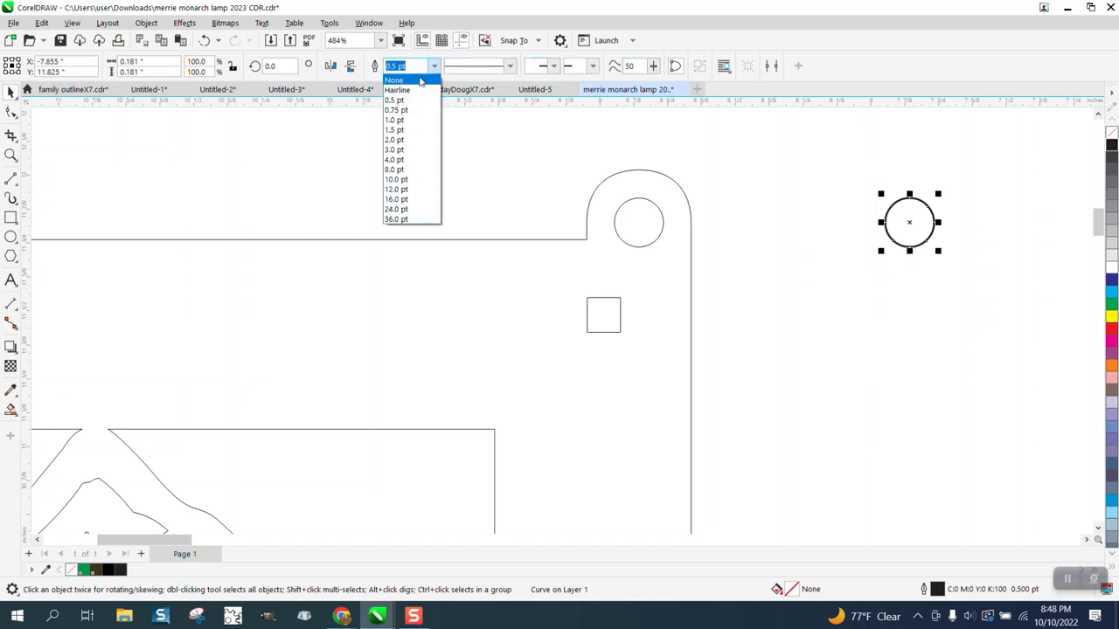
click(400, 90)
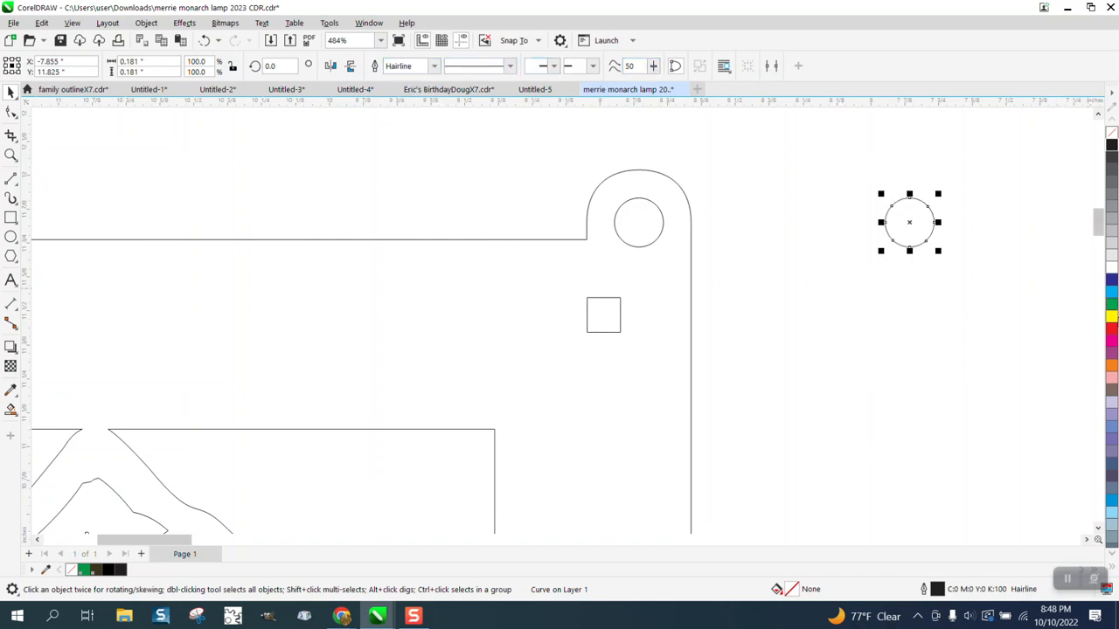
right_click(1111, 332)
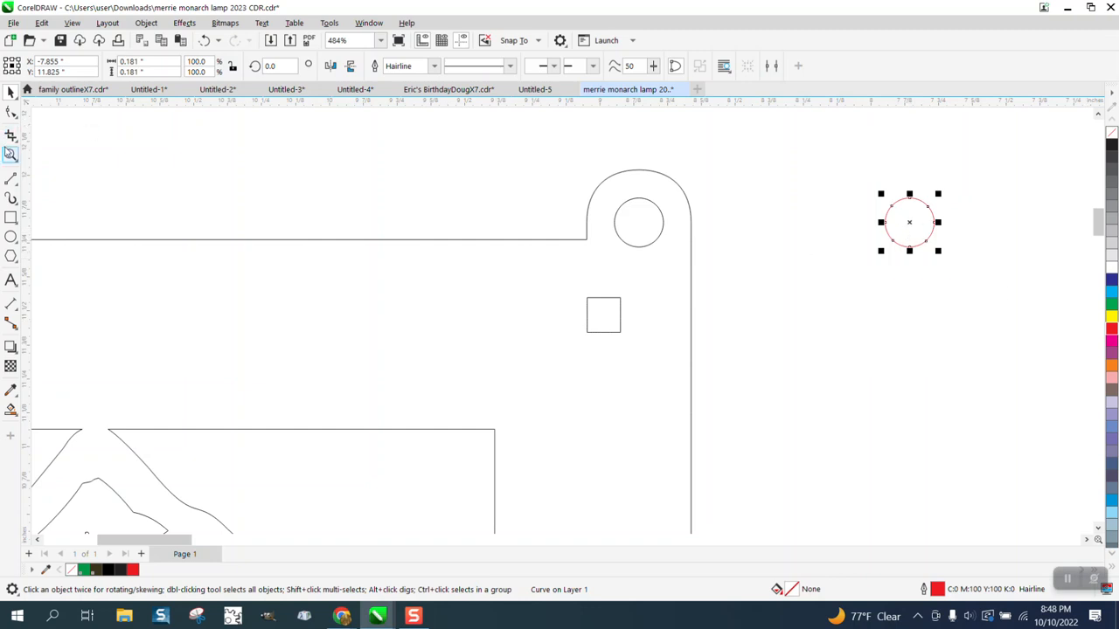
Examine the number and placement of the nodes on the red circle.
click(11, 154)
drag(964, 254, 964, 255)
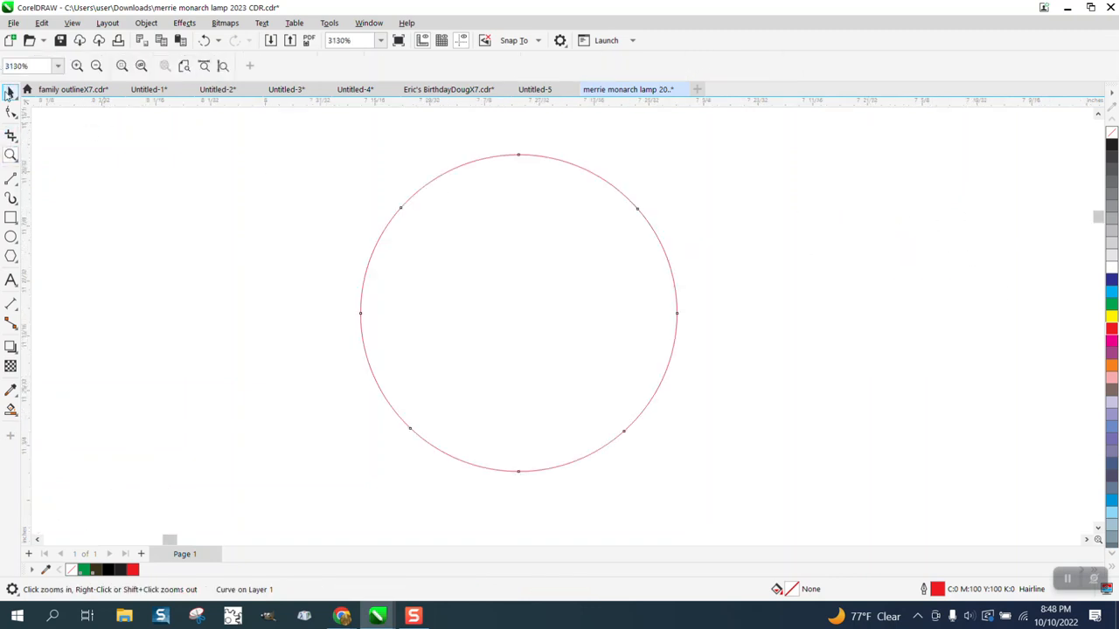
click(12, 111)
drag(325, 125, 805, 487)
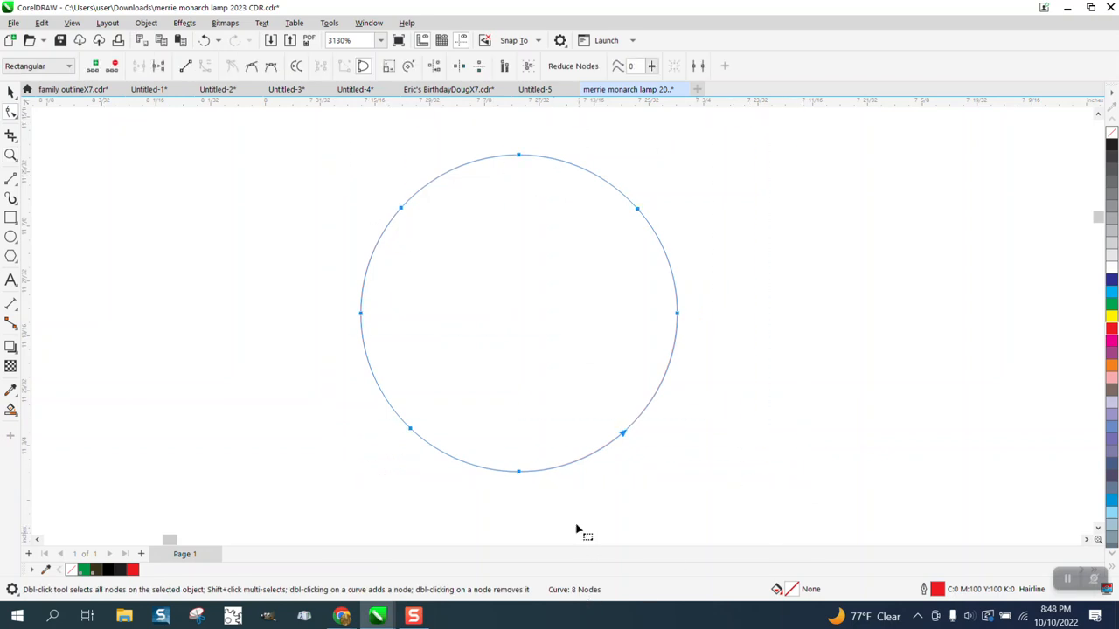
scroll(537, 430, down, 1)
click(10, 92)
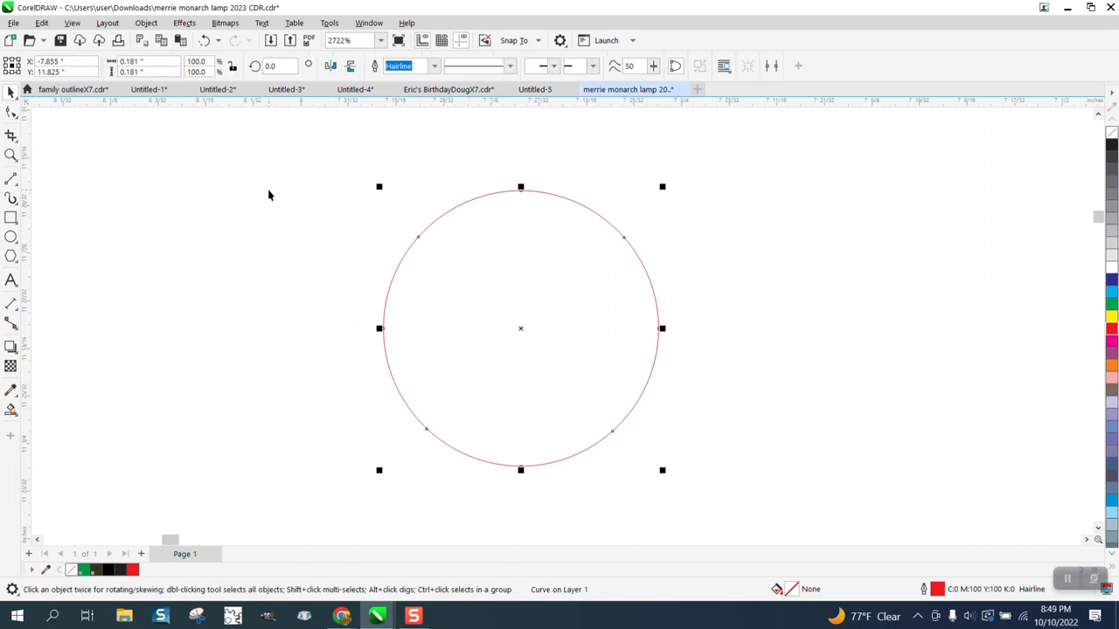
Draw a new circle beside the red one and set its diameter to 0.181 inches with the ratio locked.
scroll(272, 187, down, 5)
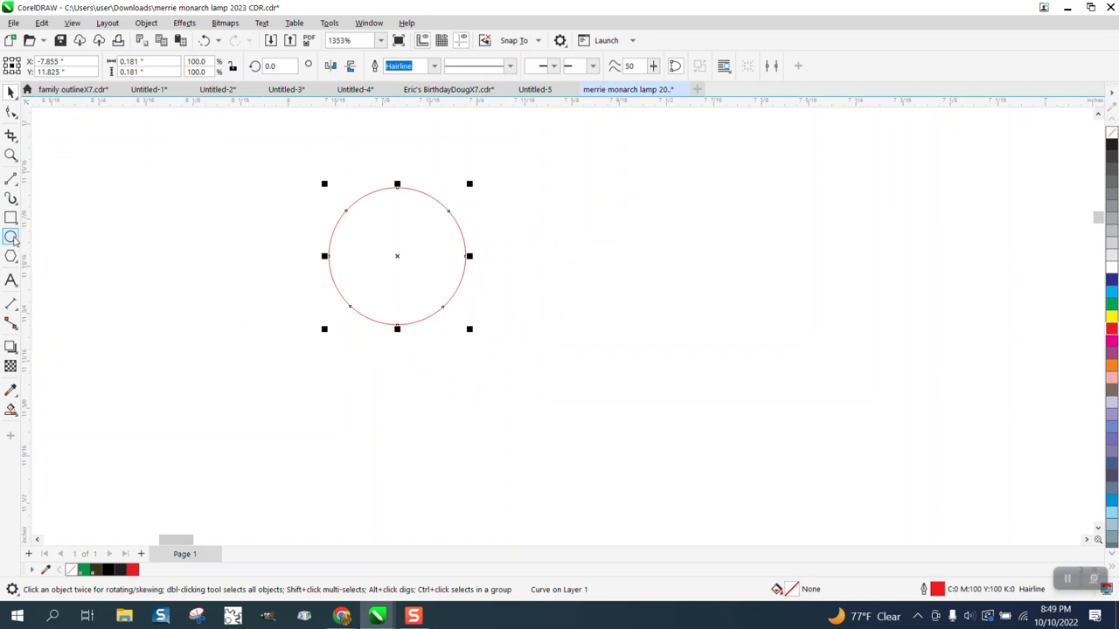
click(11, 237)
drag(737, 194, 588, 342)
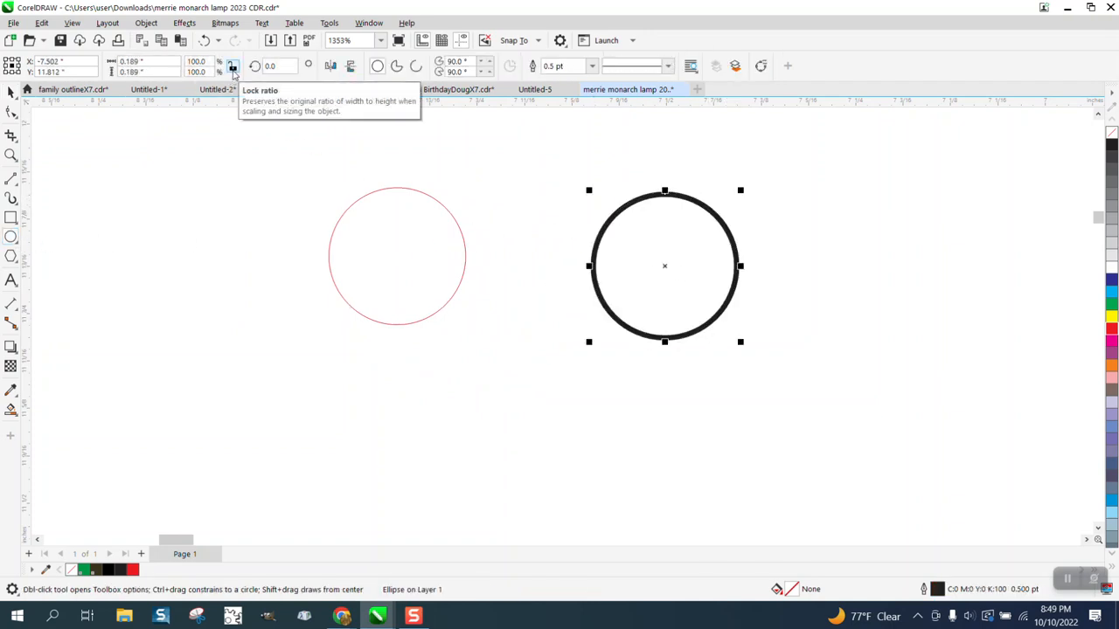
click(153, 61)
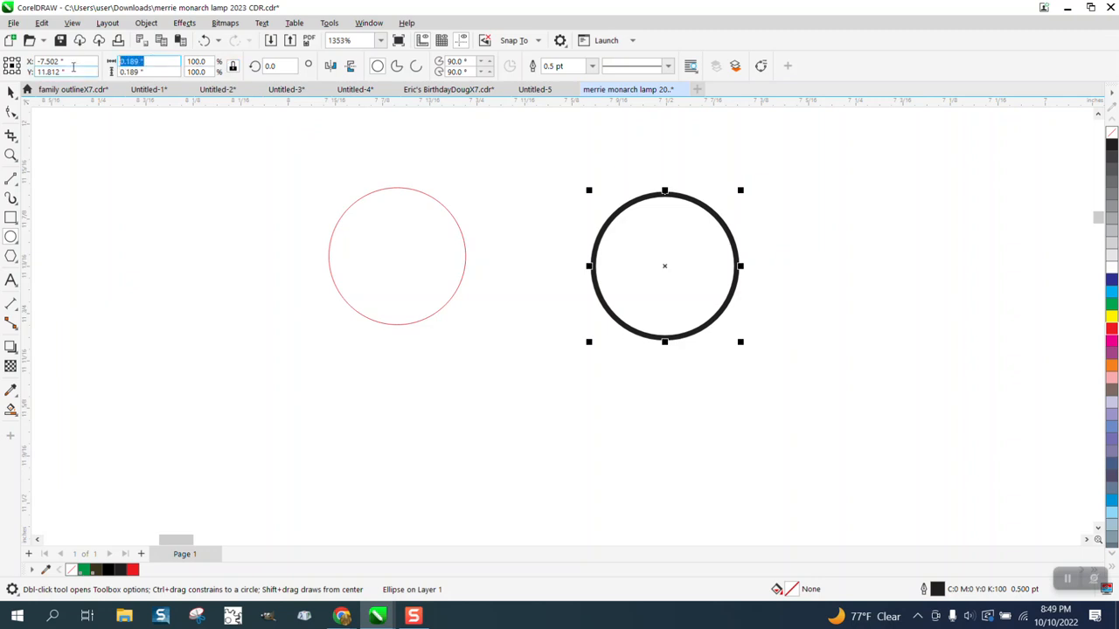
text(.18)
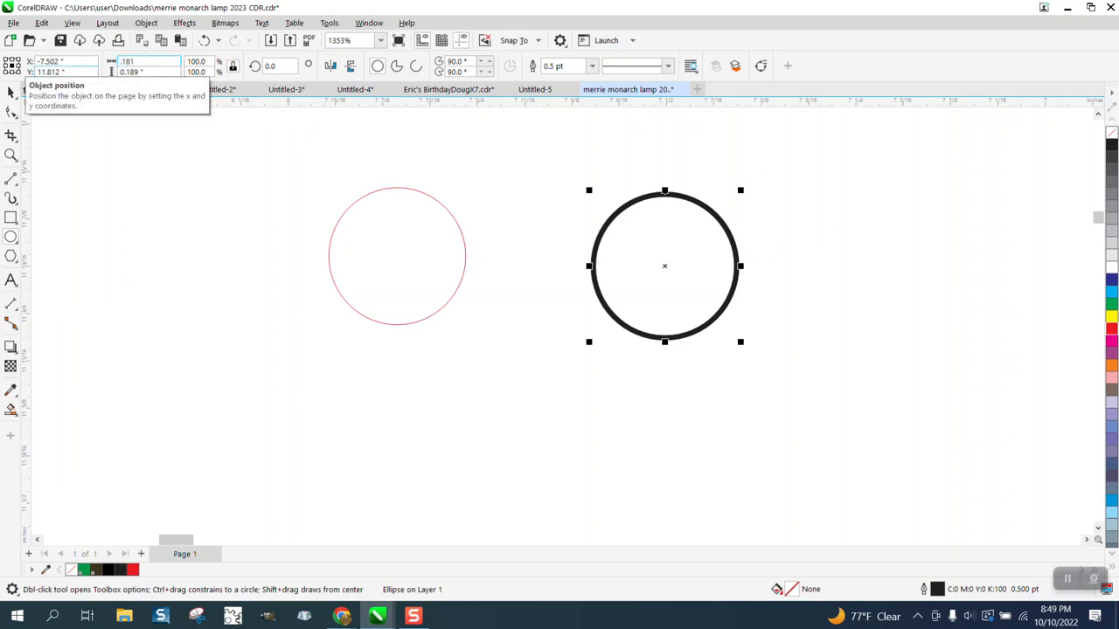
text(1)
key(Return)
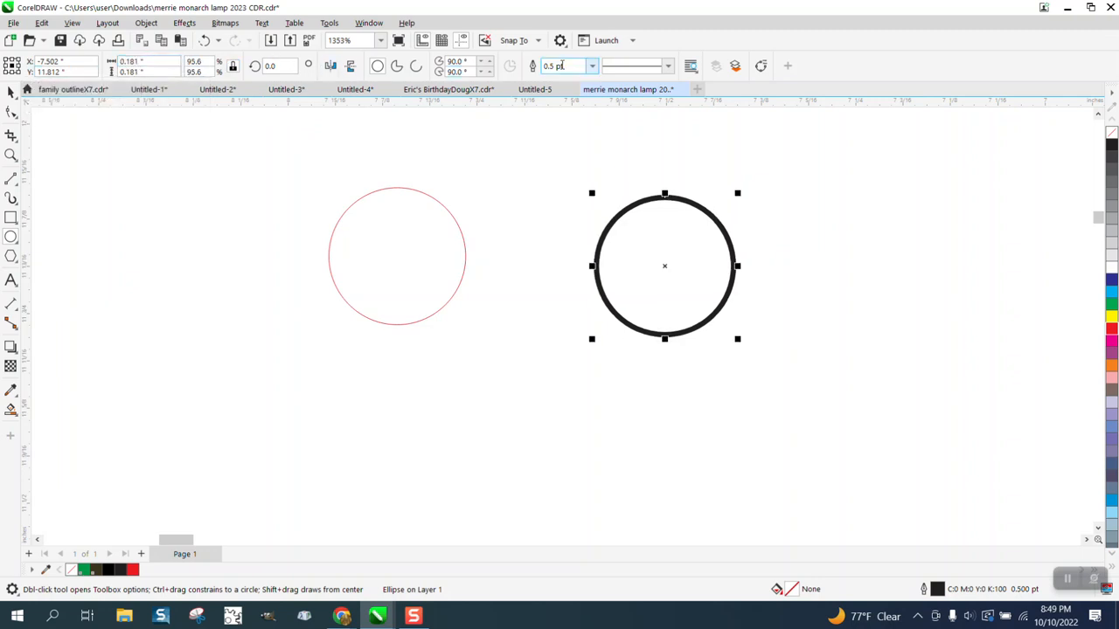
Give the new circle a hairline outline and display its nodes.
click(592, 67)
click(568, 93)
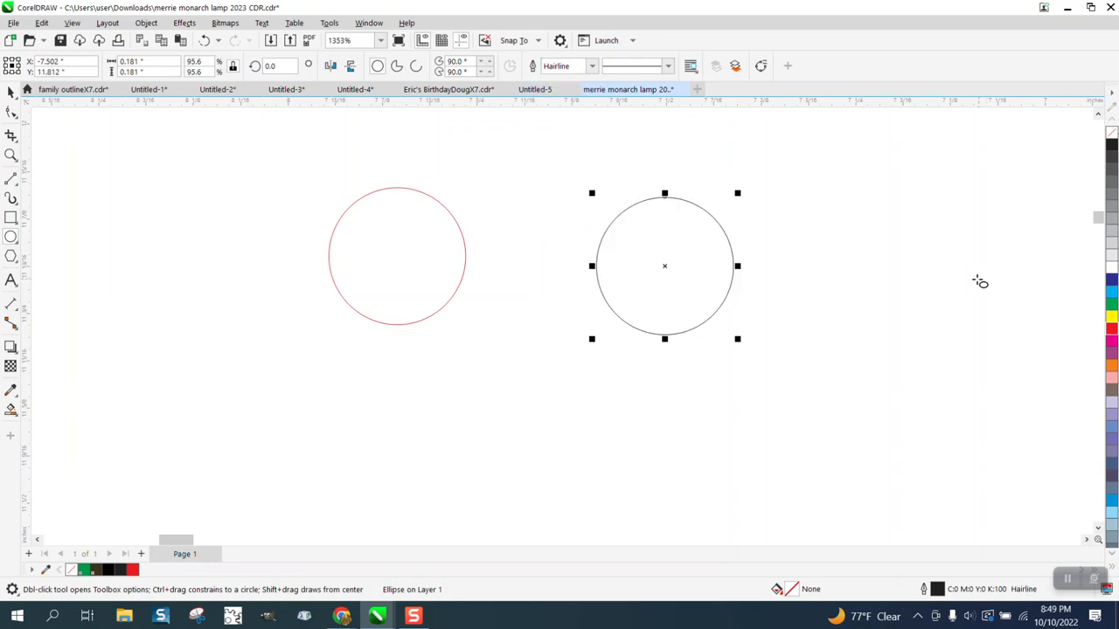
click(11, 92)
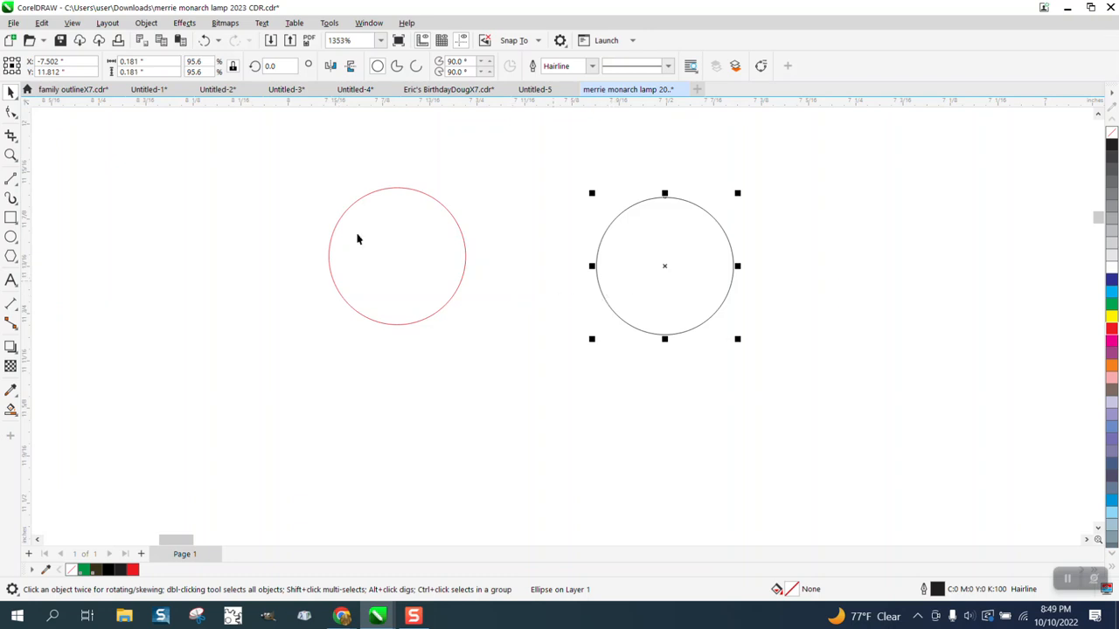
click(11, 112)
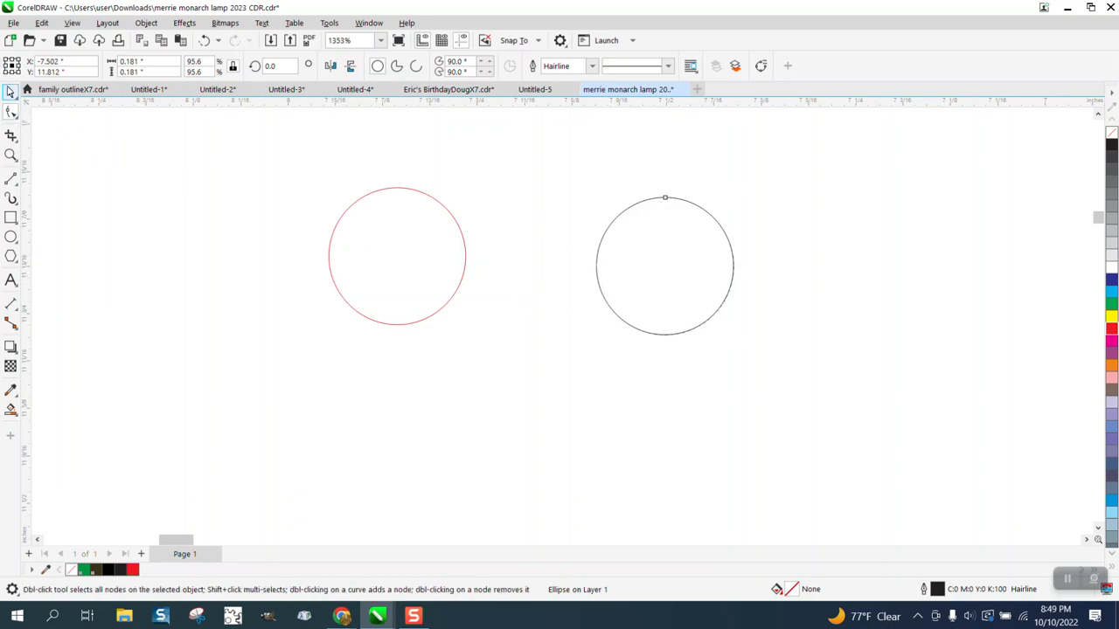
click(27, 90)
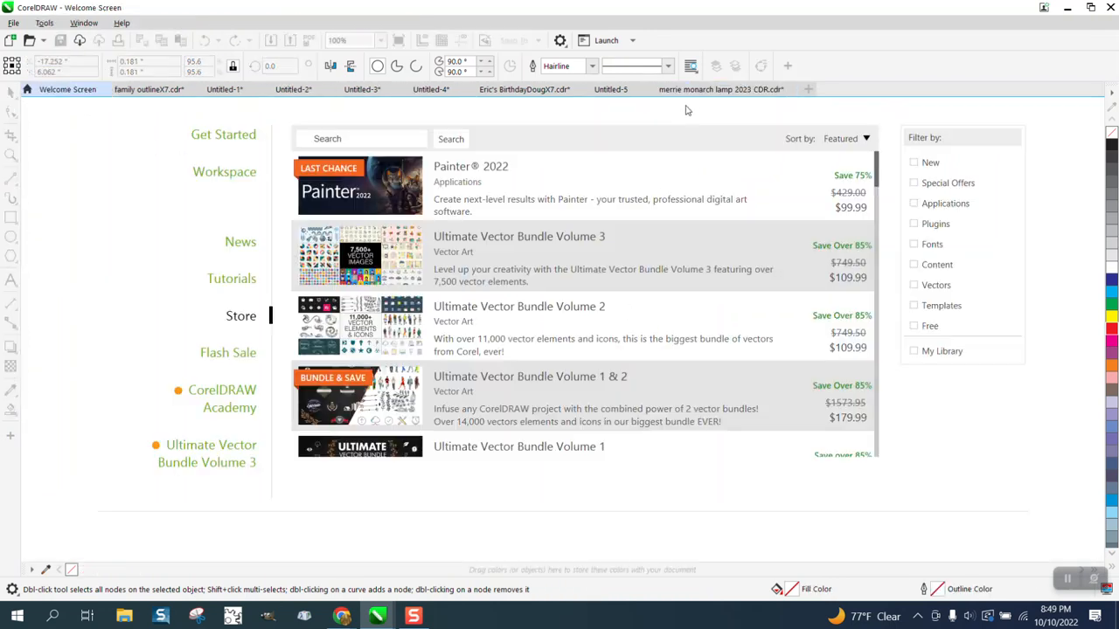
click(699, 89)
Move the new circle exactly onto the red circle so that their centres coincide.
click(10, 93)
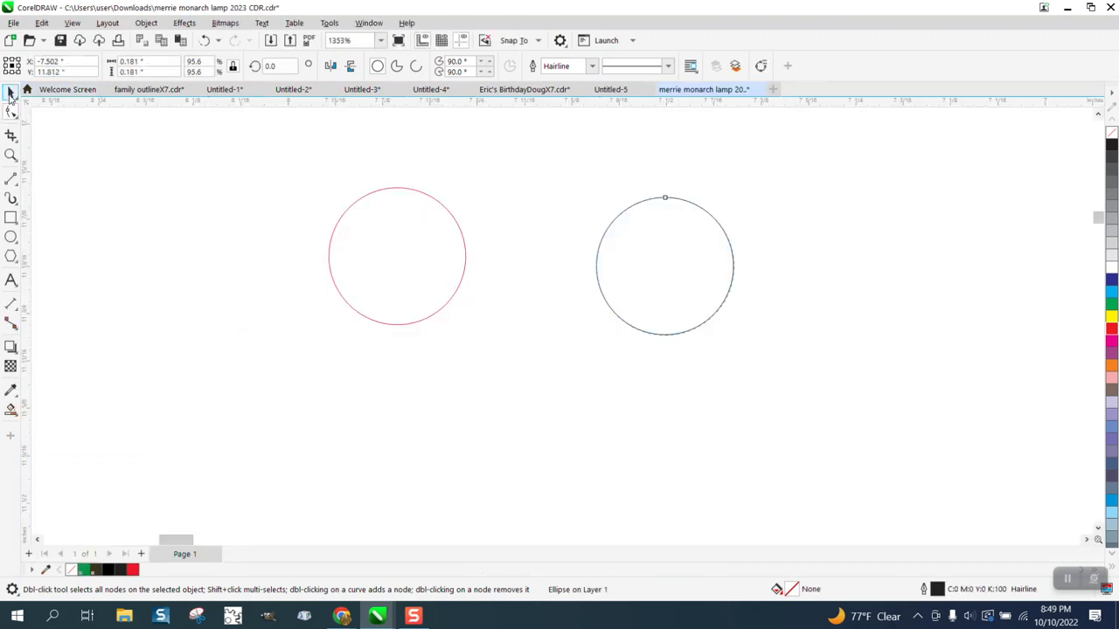
drag(667, 267, 400, 259)
scroll(699, 288, down, 3)
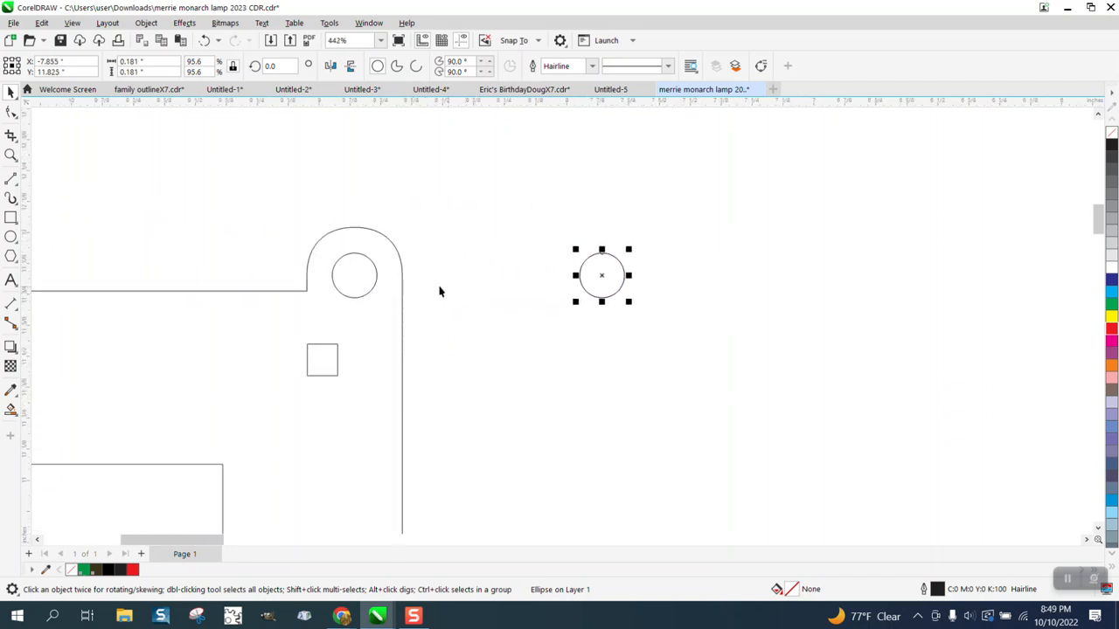
Delete all nodes of the original round hole in the corner tab of the panel.
key(Escape)
double_click(375, 283)
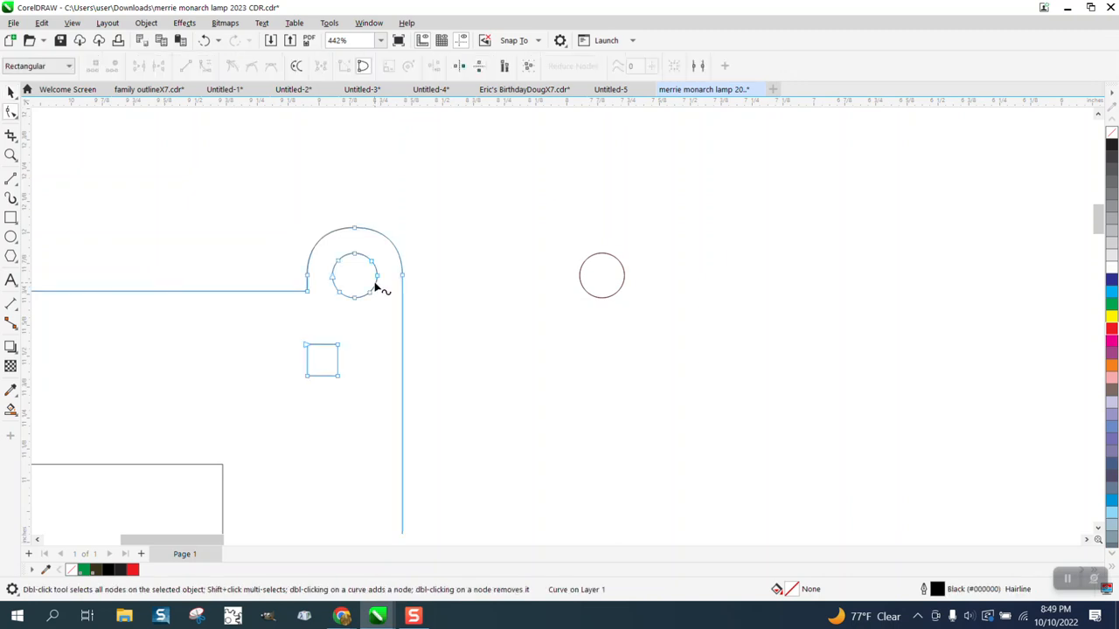
drag(328, 243, 388, 313)
key(Delete)
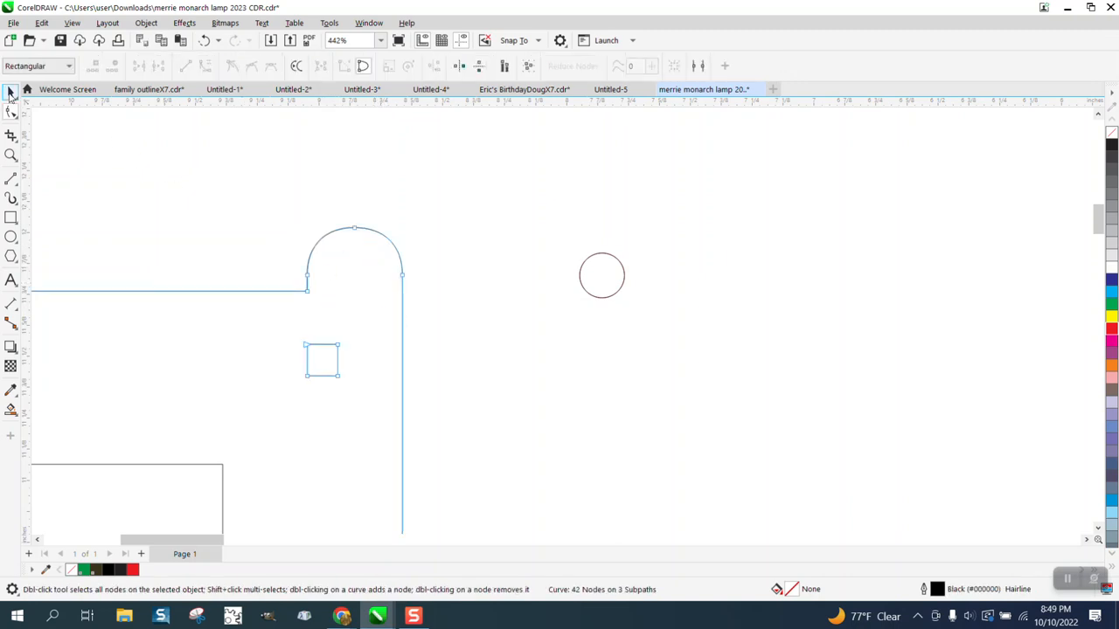
Nudge the new black circle 1 inch left into the corner tab and display its nodes.
key(Escape)
key(space)
click(582, 288)
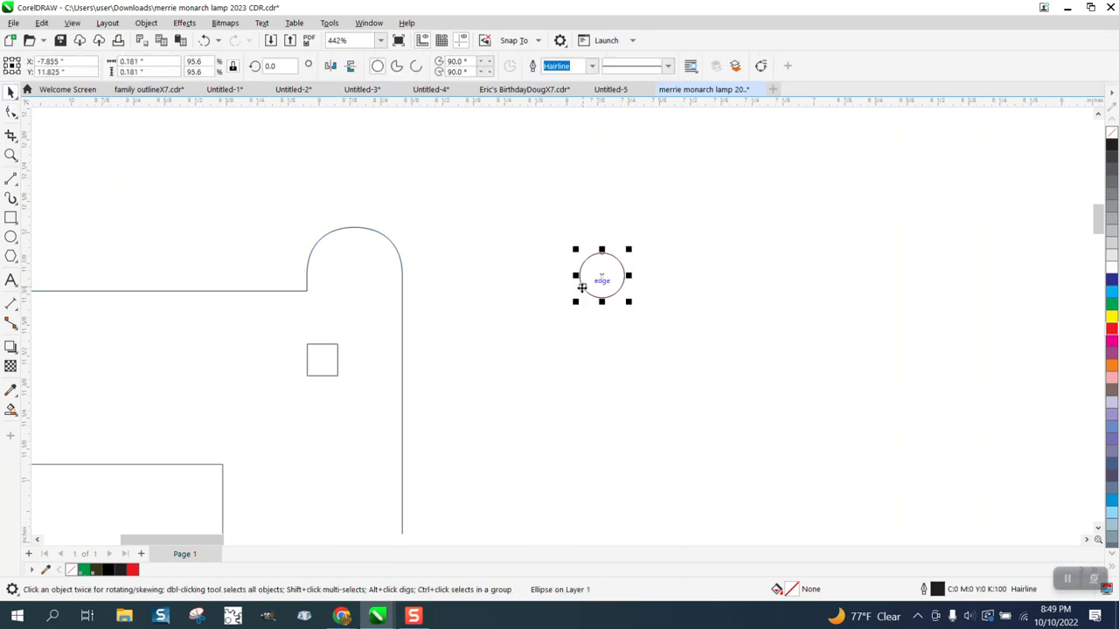
key(Left)
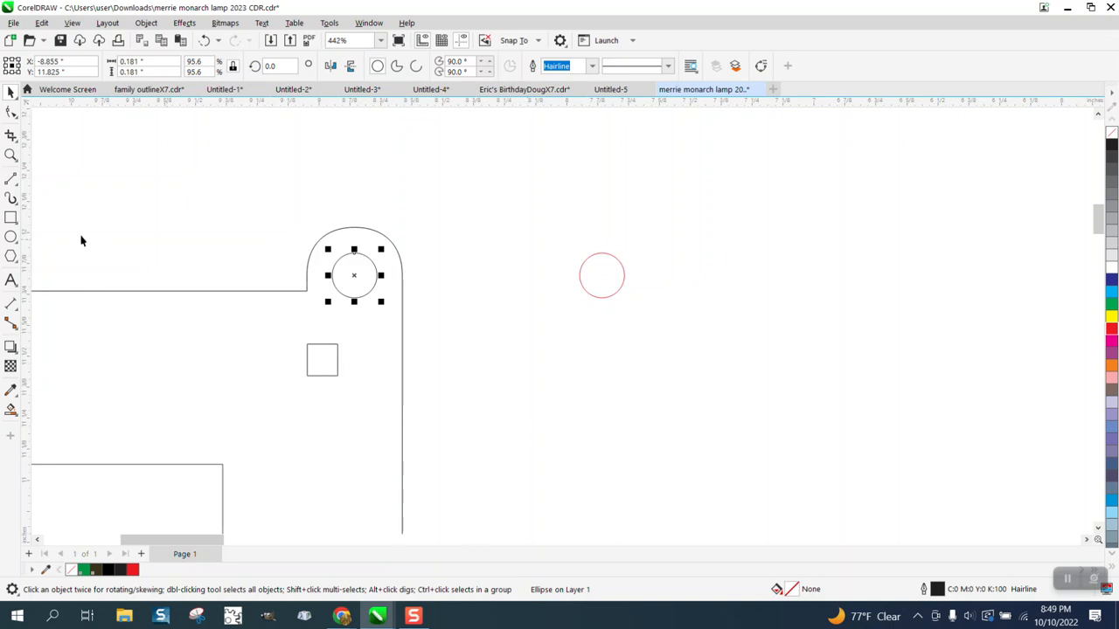
click(11, 111)
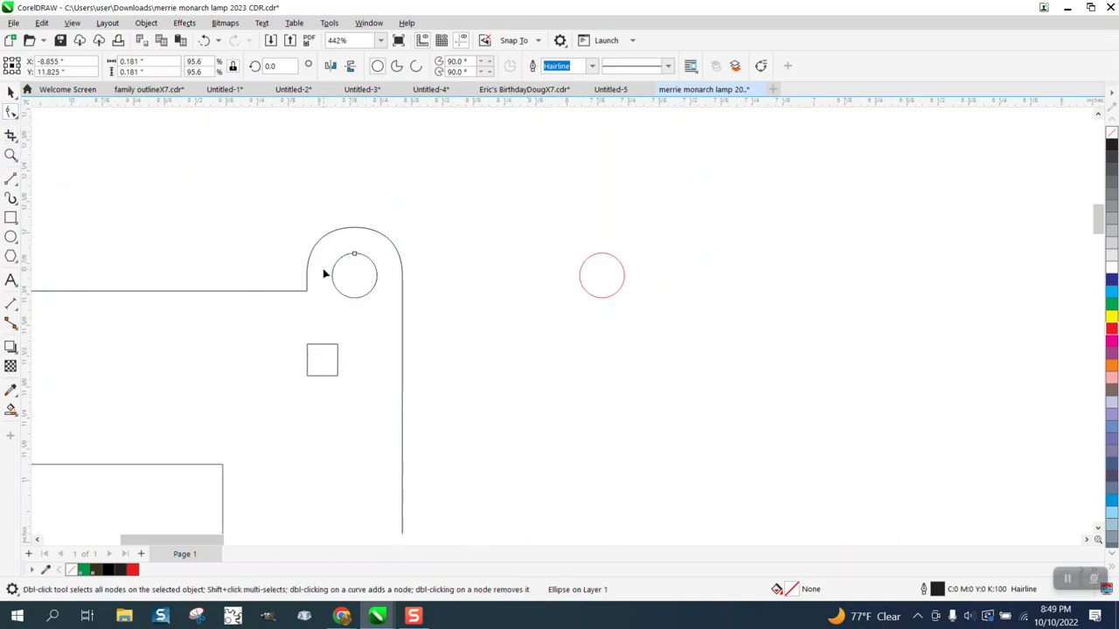
Convert the new circle in the corner tab to curves and display its nodes.
click(10, 92)
click(146, 22)
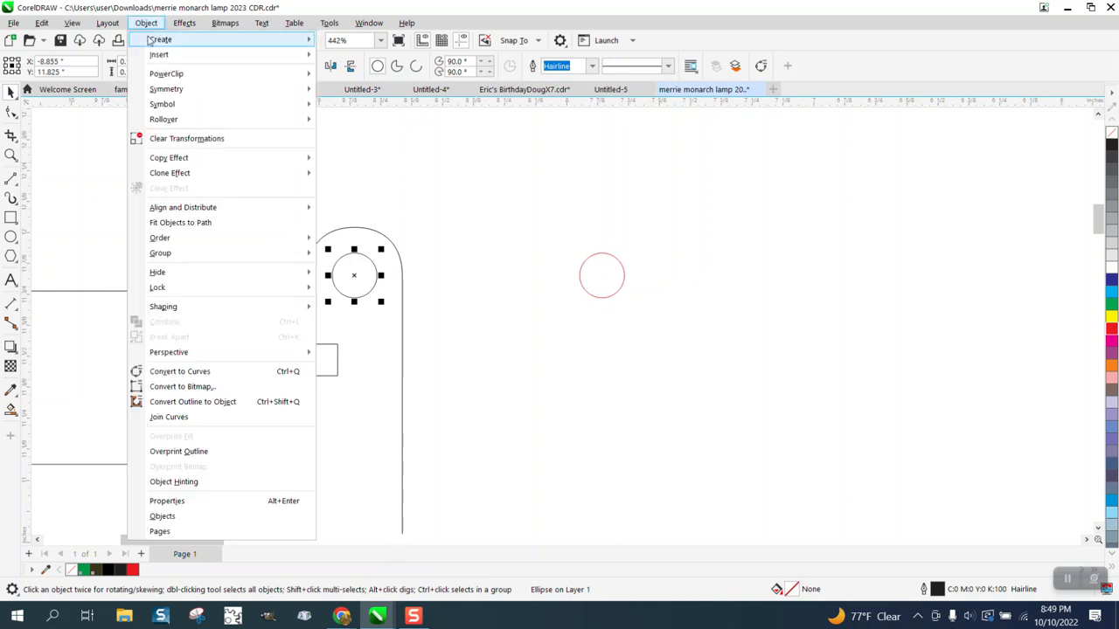
click(193, 373)
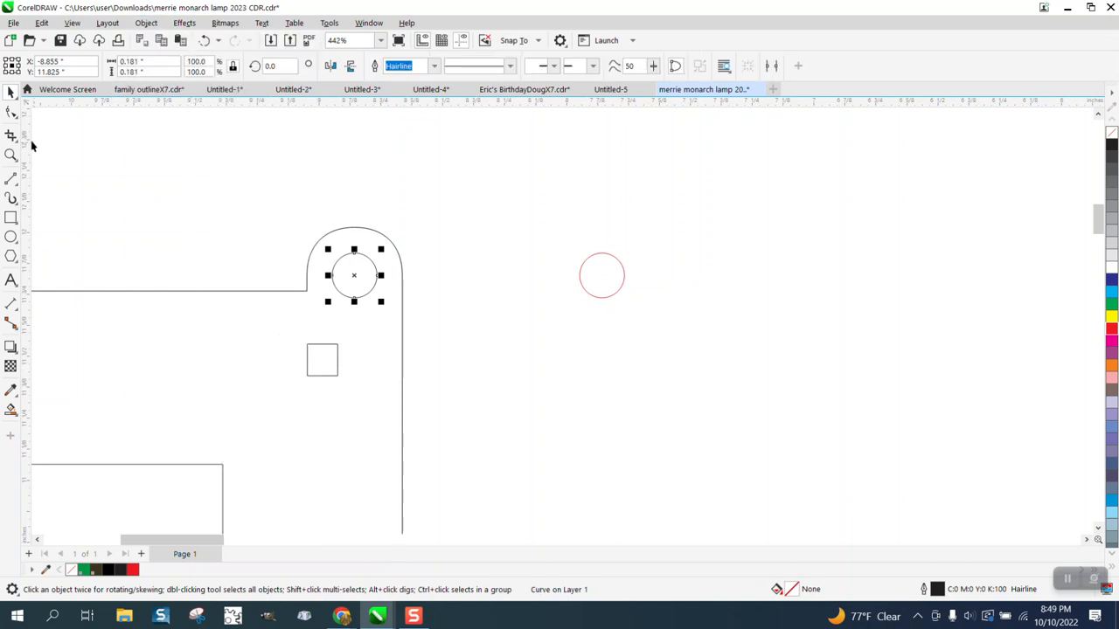
click(10, 114)
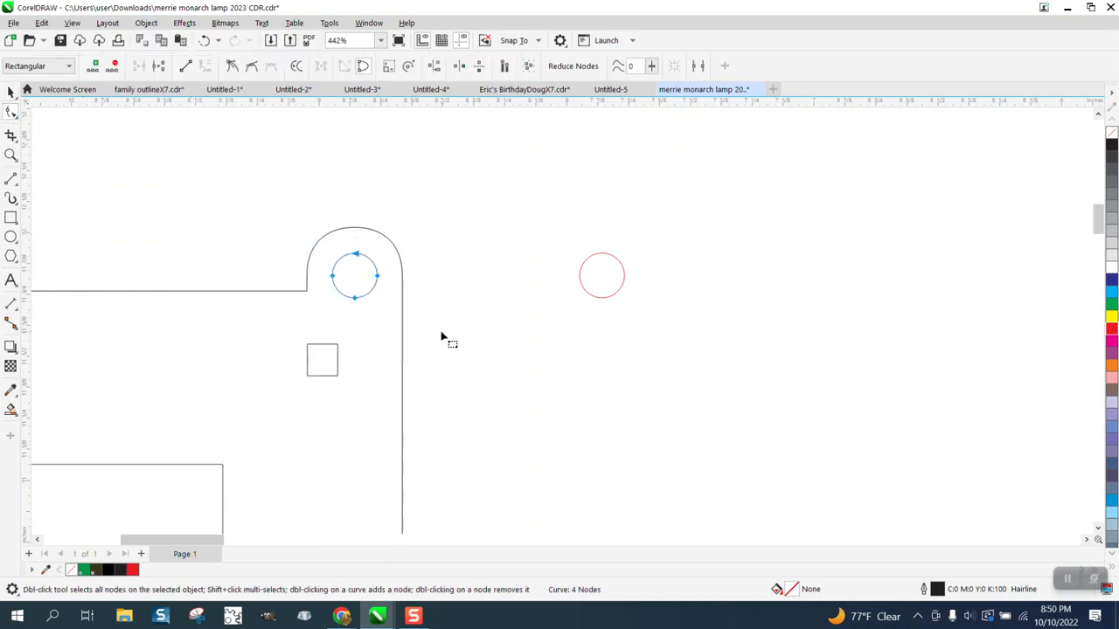
Delete the red circle beside the panel by removing all of its nodes.
click(624, 279)
drag(556, 232, 707, 357)
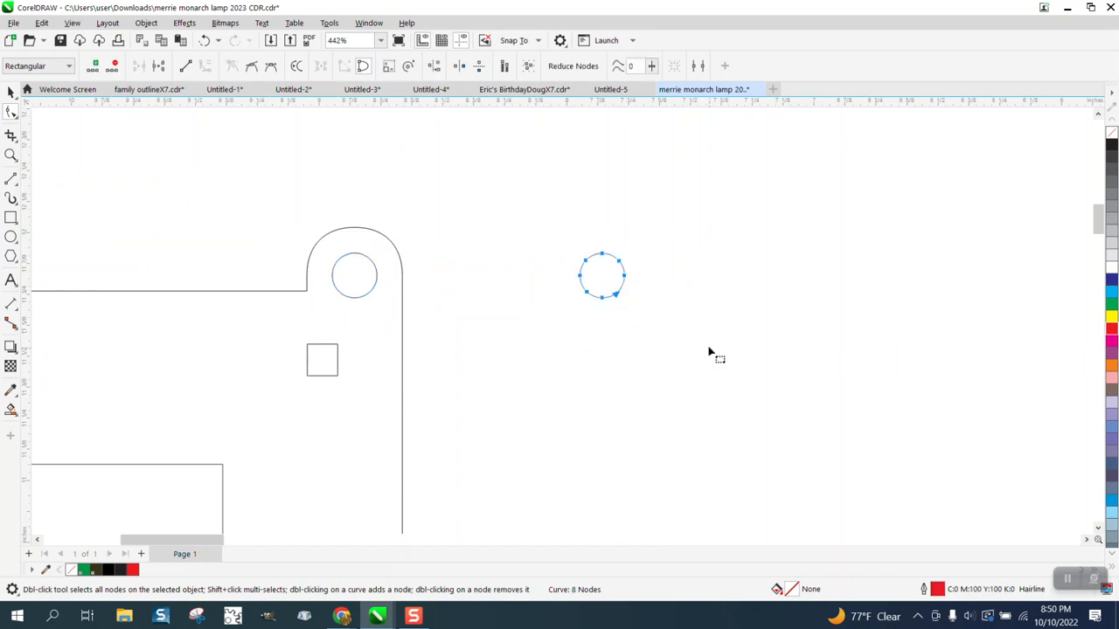
key(Delete)
Delete the surplus node at the lower end of the panel outline's rounded upper-left corner.
scroll(527, 292, down, 5)
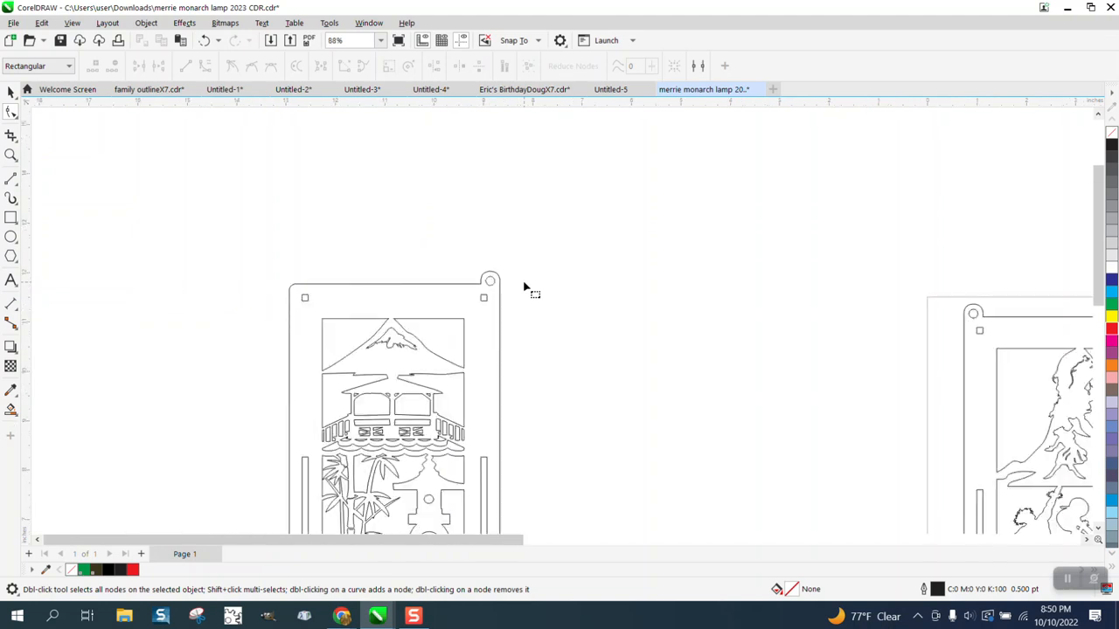
scroll(527, 292, down, 1)
click(510, 347)
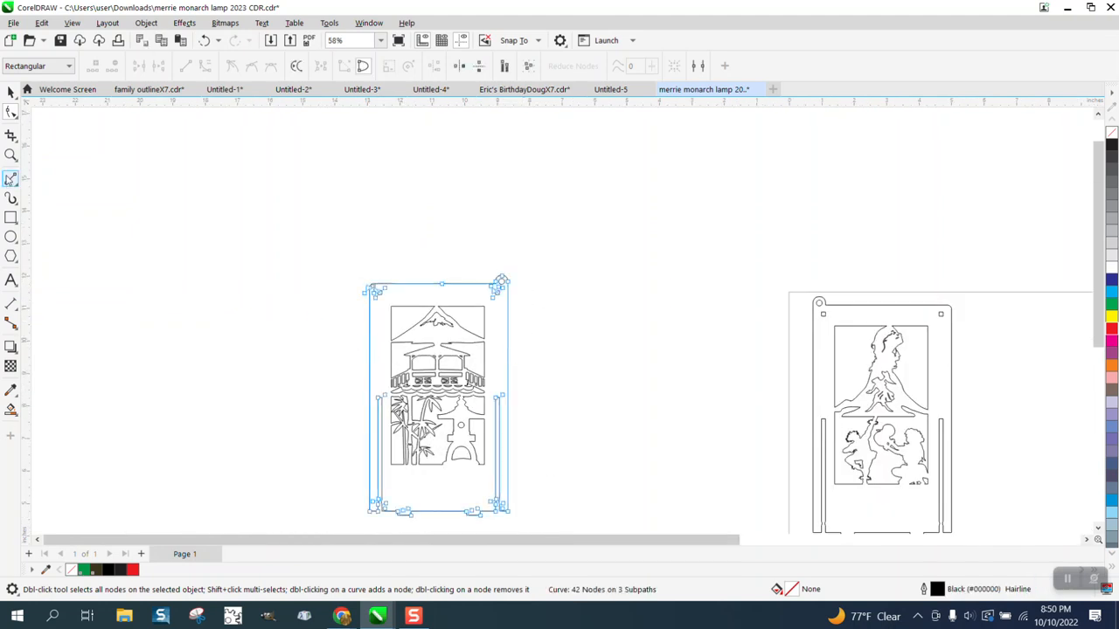
click(12, 155)
click(451, 329)
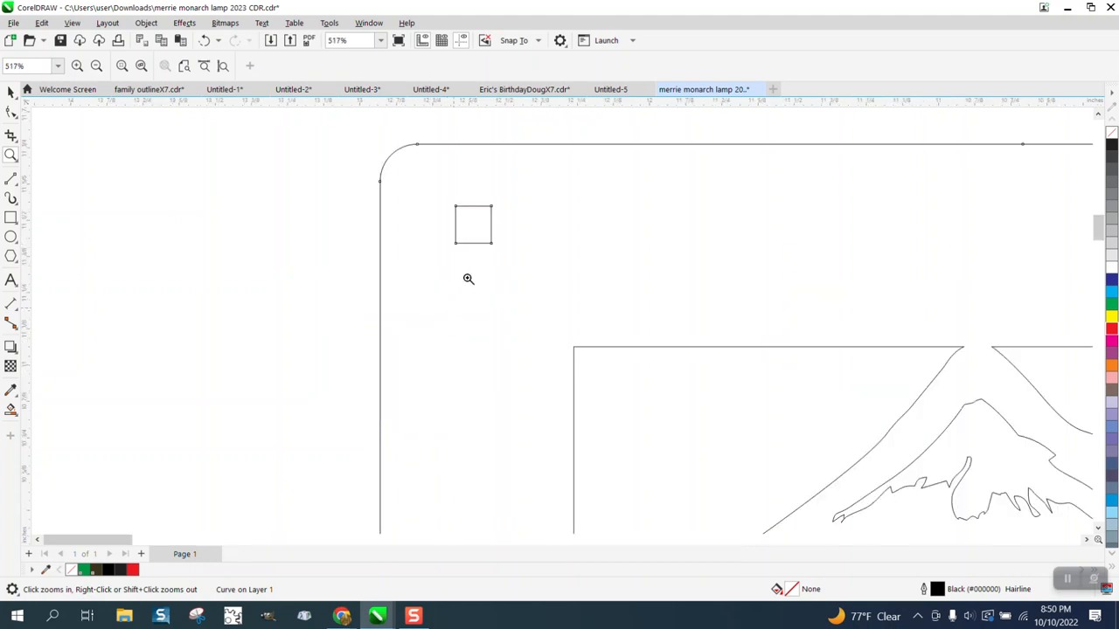
drag(453, 195, 488, 237)
click(12, 111)
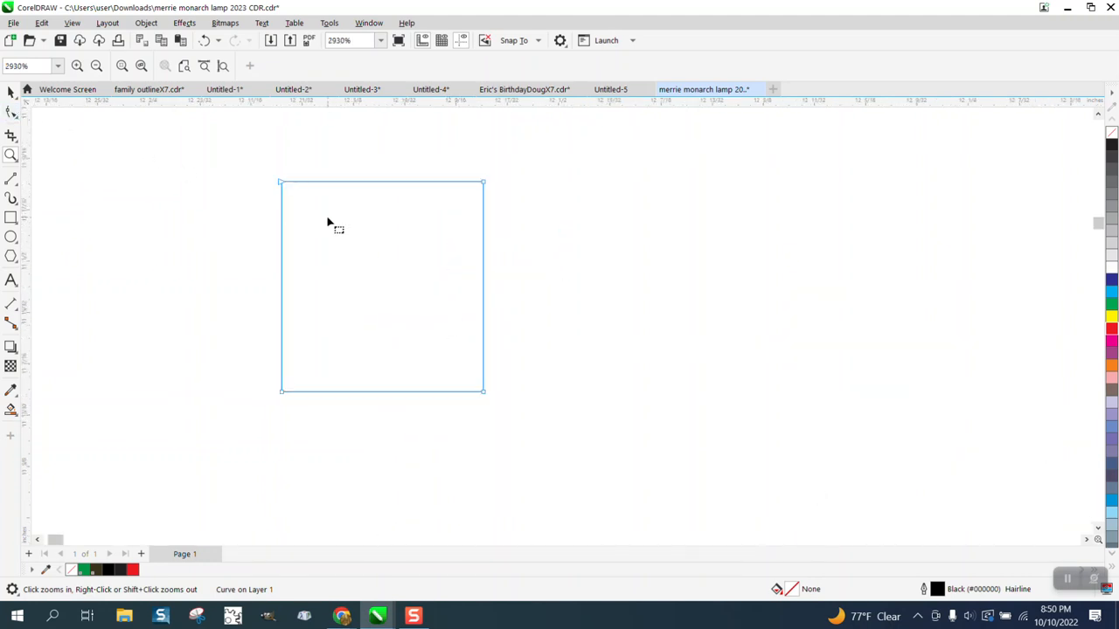
scroll(450, 303, down, 4)
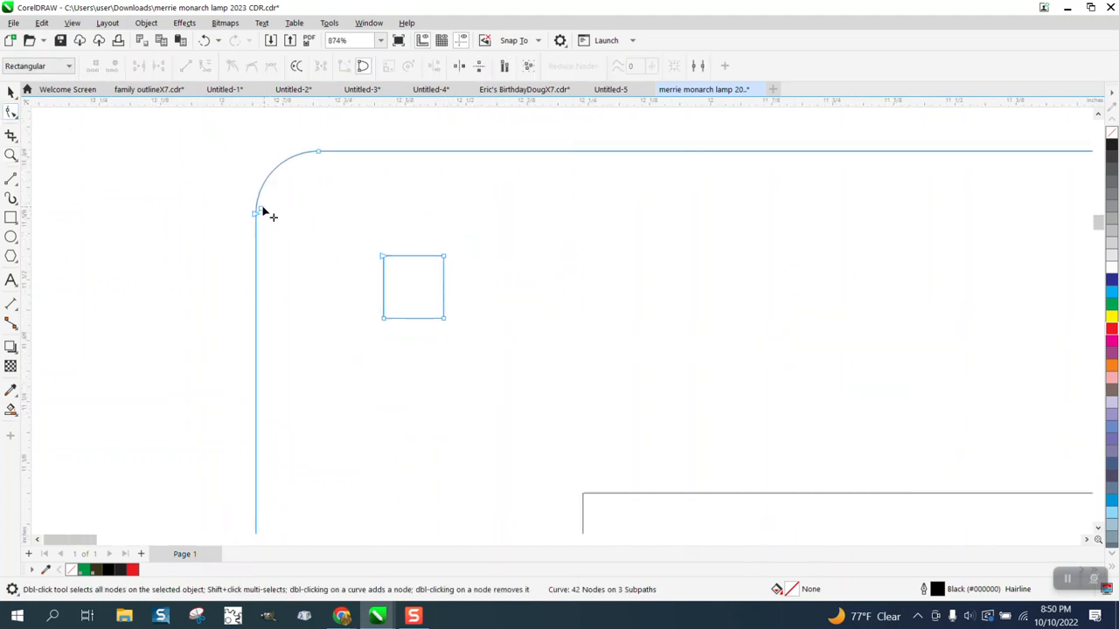
click(258, 212)
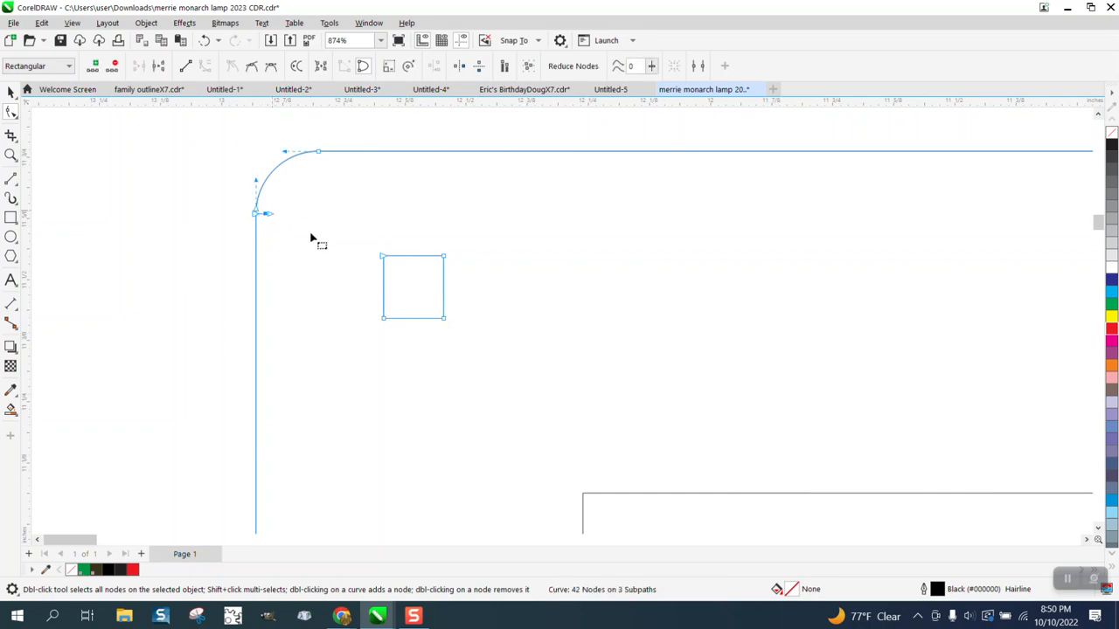
key(Delete)
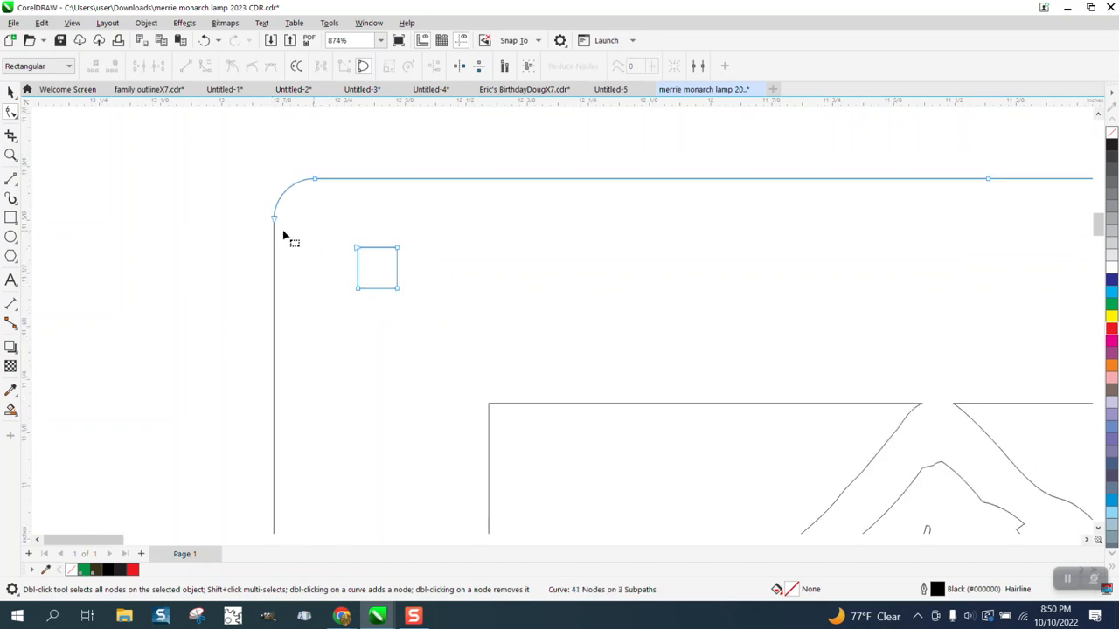
Examine the nodes along the panel's bottom edge, its side slots and the curved notches for surplus points.
scroll(284, 234, down, 6)
scroll(284, 235, down, 3)
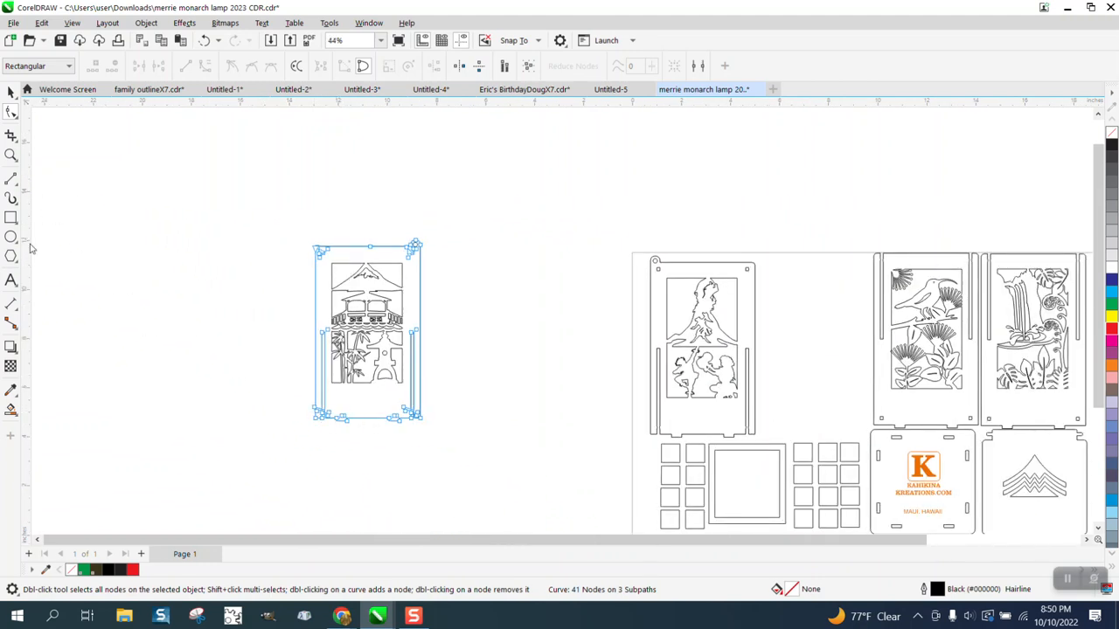
click(12, 157)
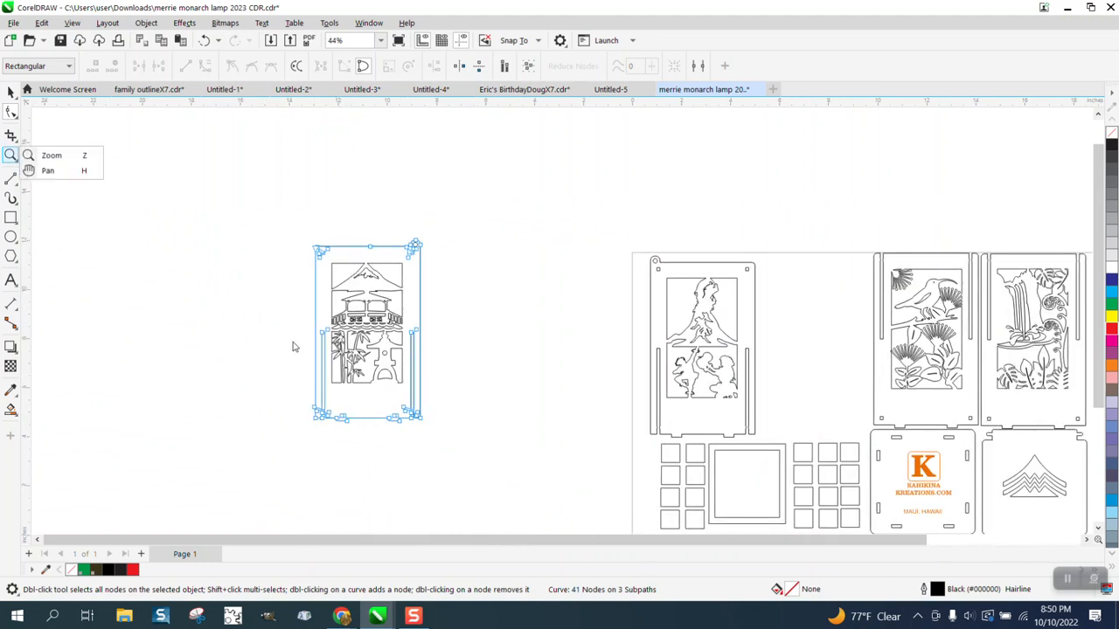
click(48, 155)
drag(441, 446, 440, 446)
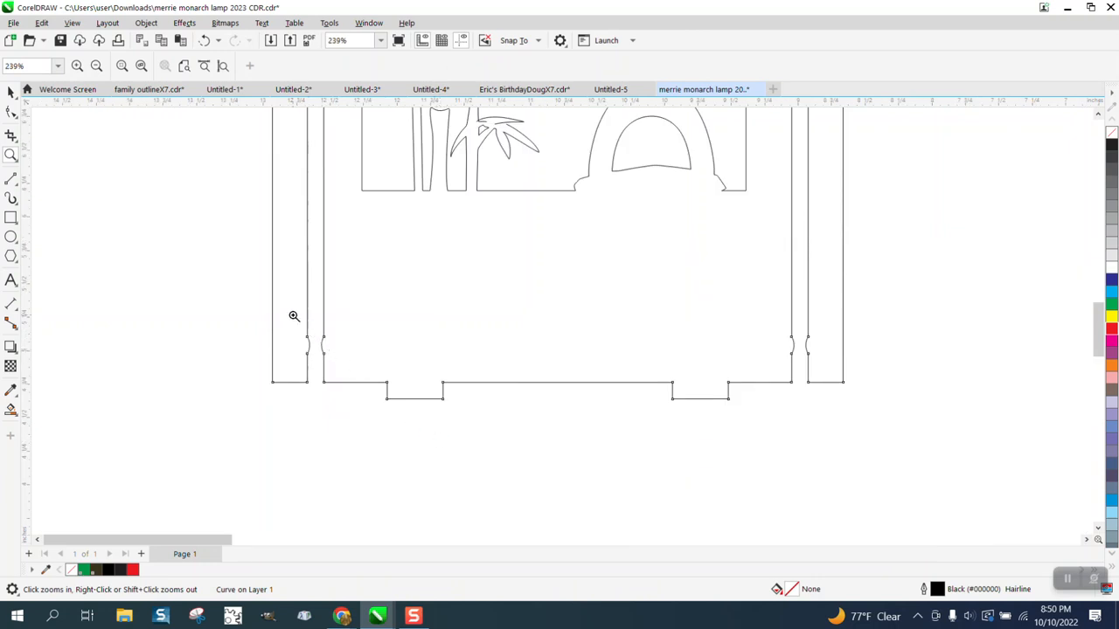
drag(293, 316, 348, 369)
scroll(419, 342, down, 2)
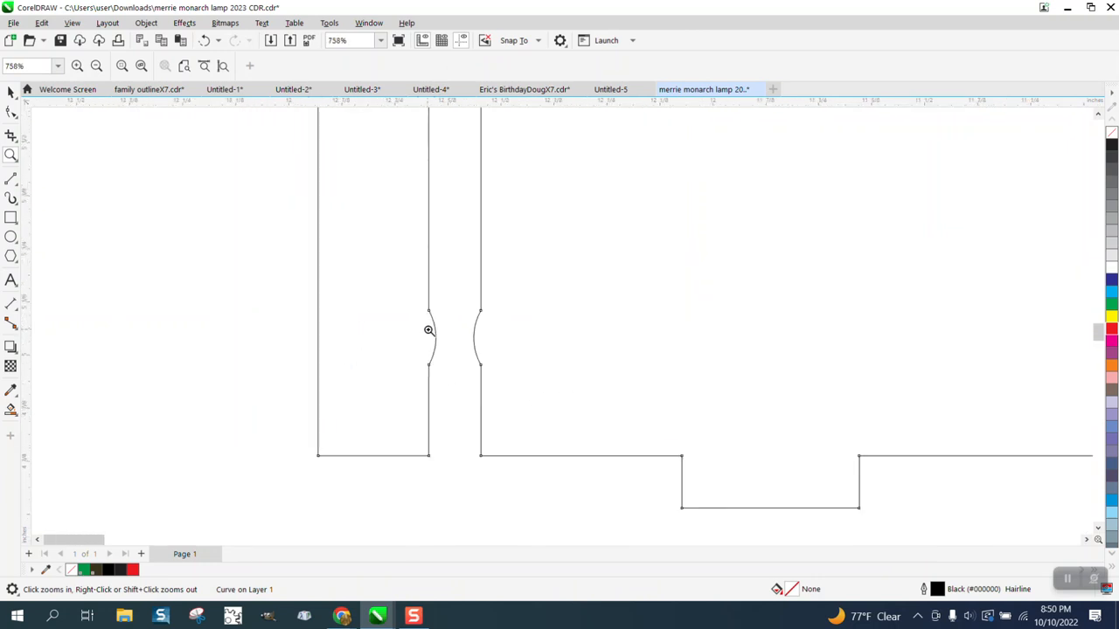
scroll(428, 330, down, 4)
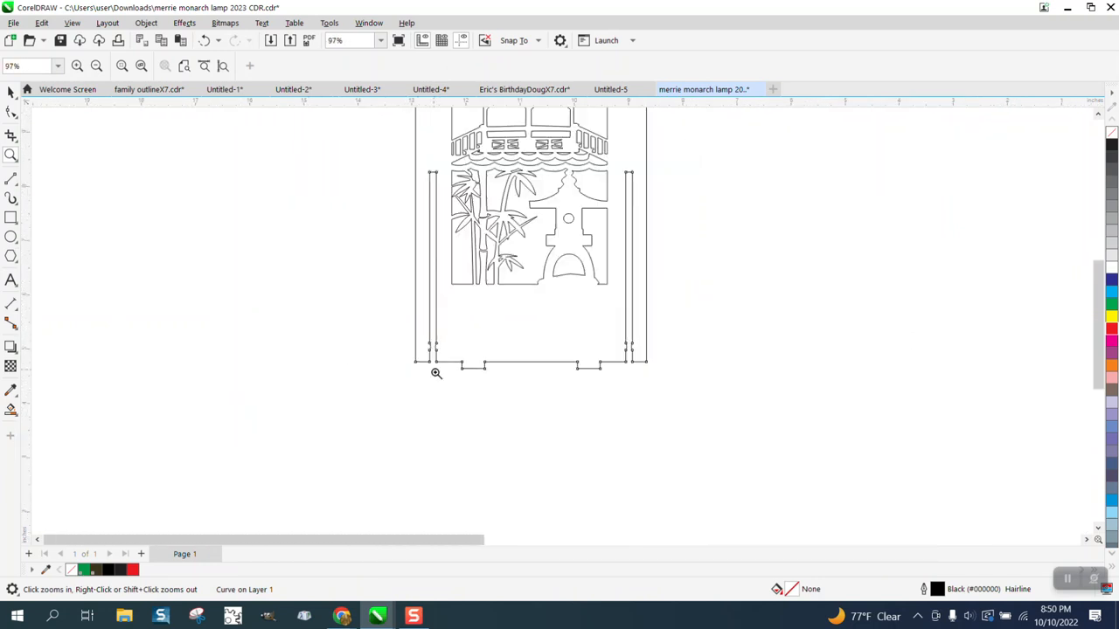
scroll(665, 411, down, 3)
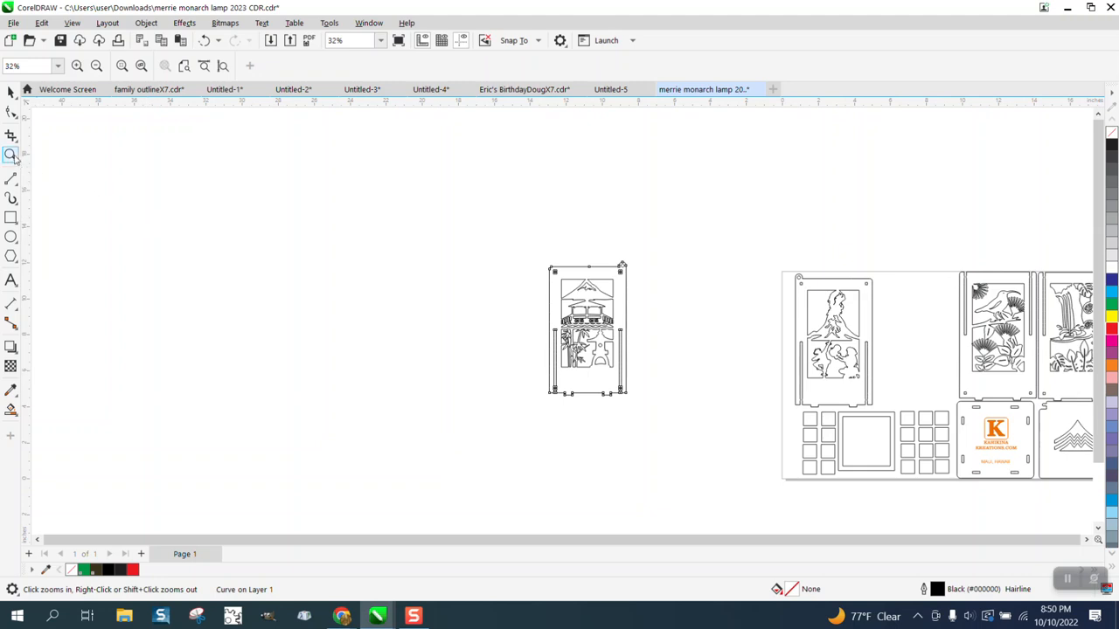
scroll(632, 374, up, 3)
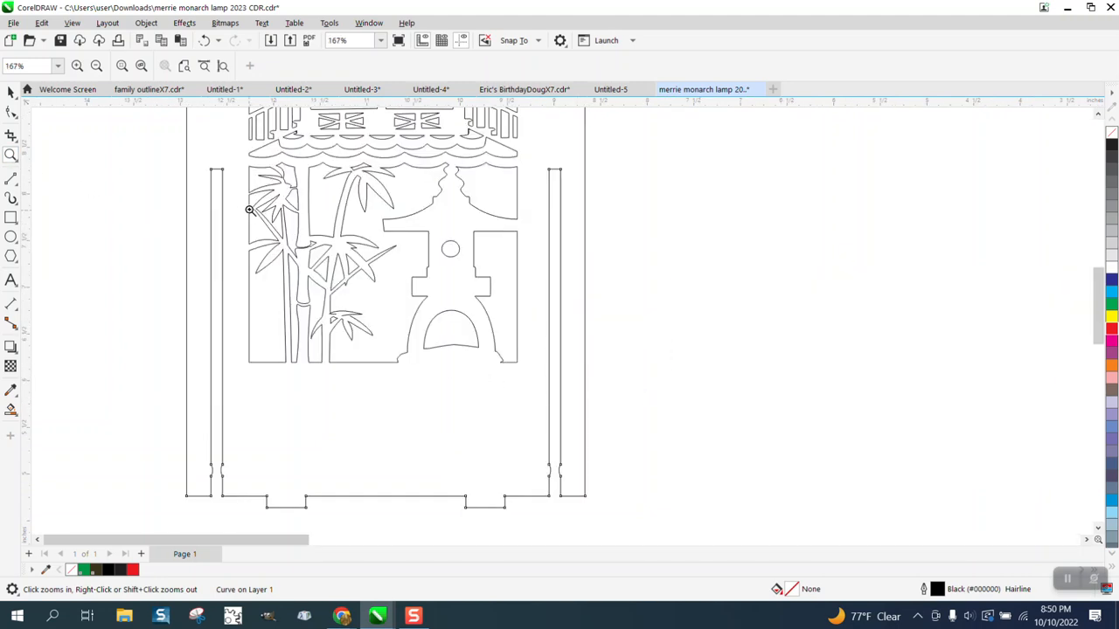
drag(250, 218, 596, 450)
scroll(526, 434, down, 2)
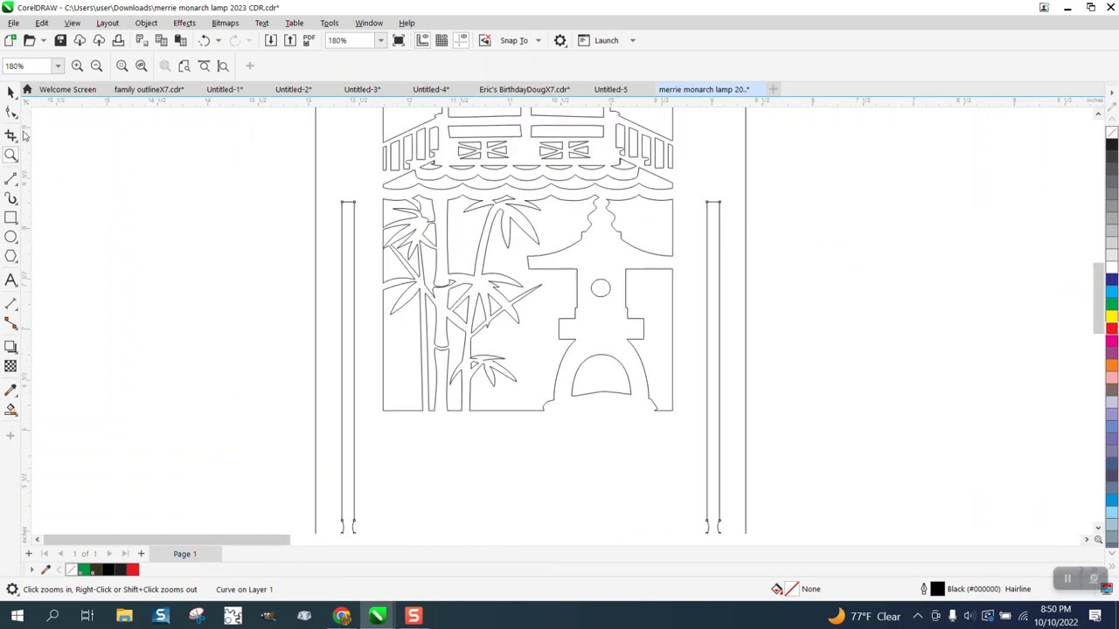
Display the nodes of the bamboo curve in the lower part of the panel artwork.
click(15, 116)
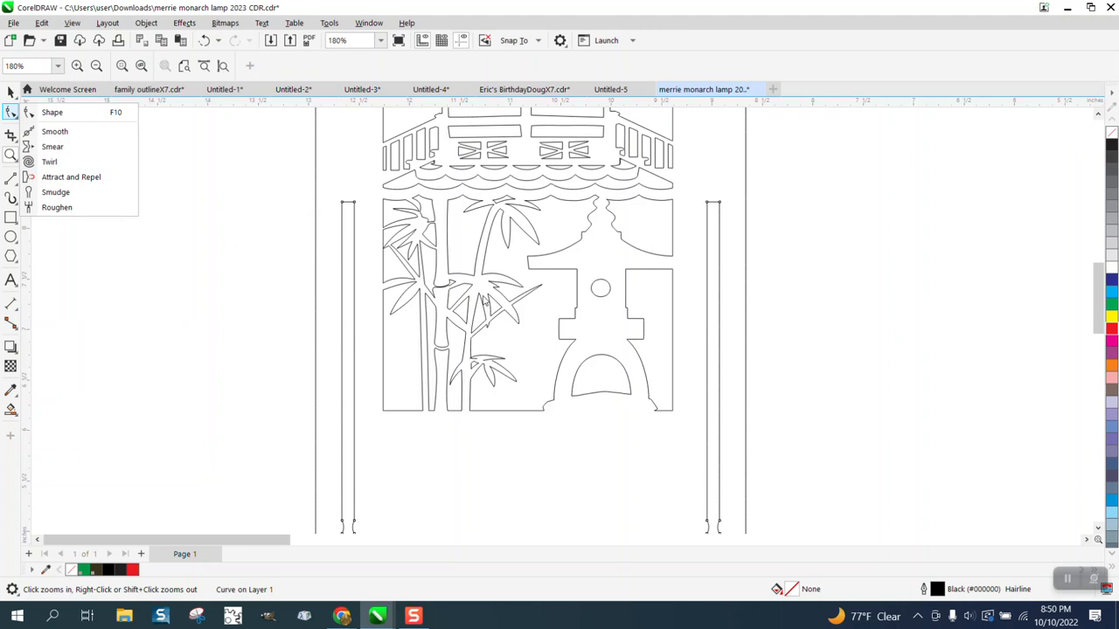
click(53, 112)
click(448, 265)
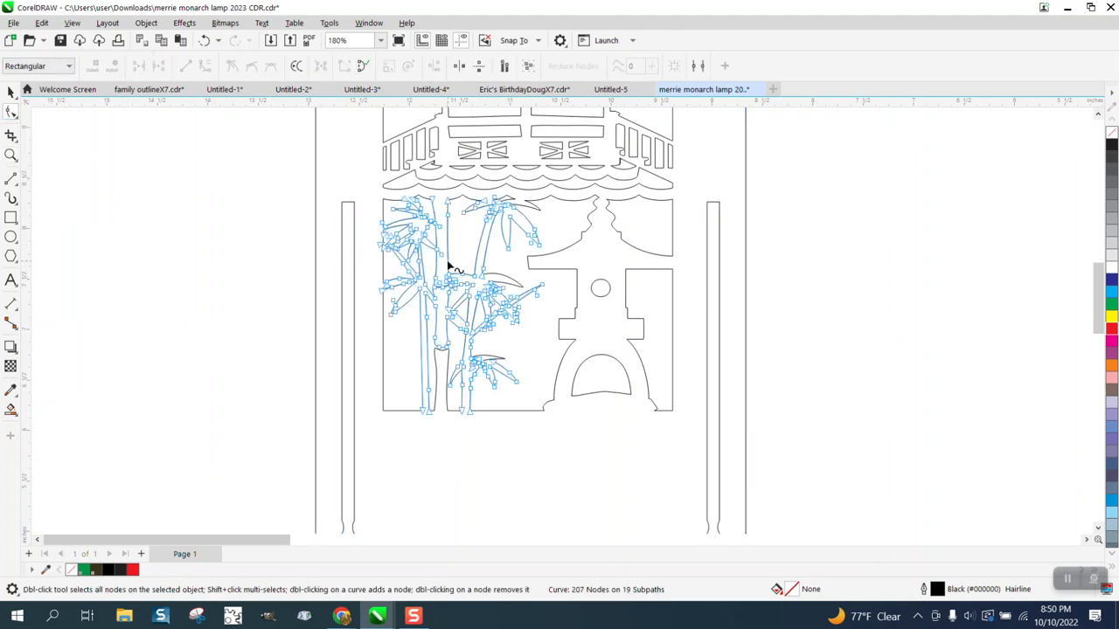
click(10, 155)
drag(776, 511, 776, 510)
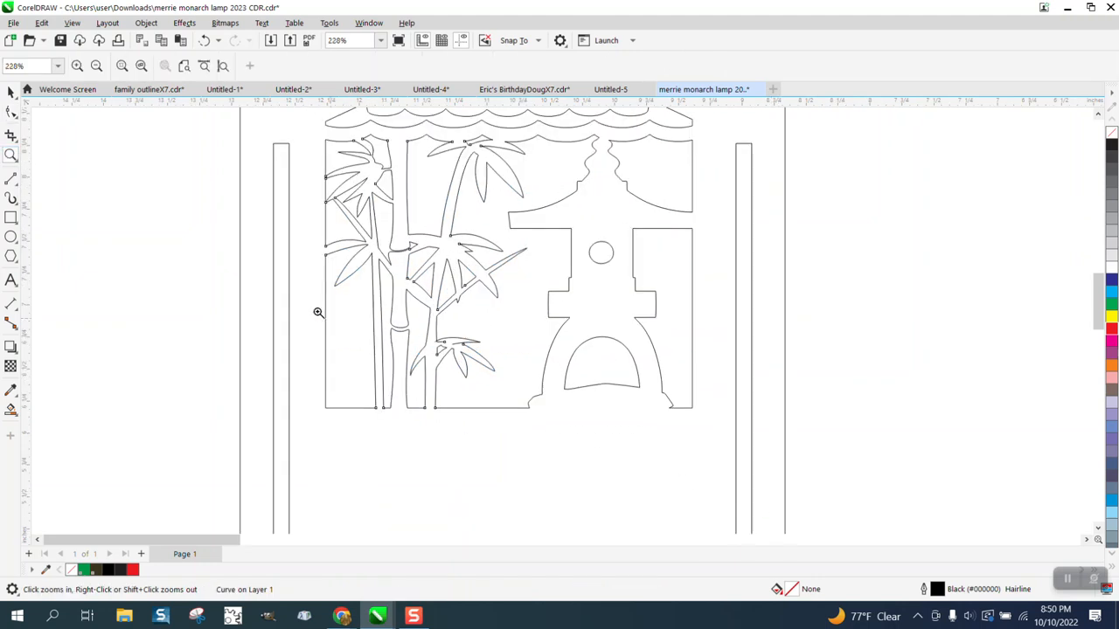
click(11, 112)
click(406, 237)
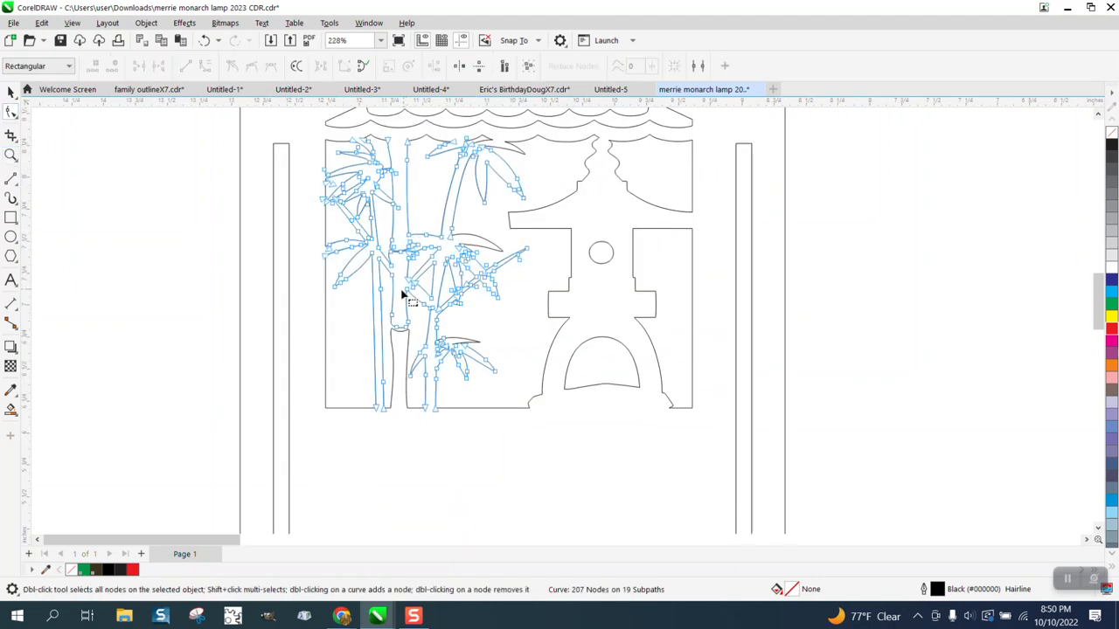
Delete two surplus nodes from the bamboo curve, one on the small pointed joint and one on the long diagonal leaf edge.
click(11, 155)
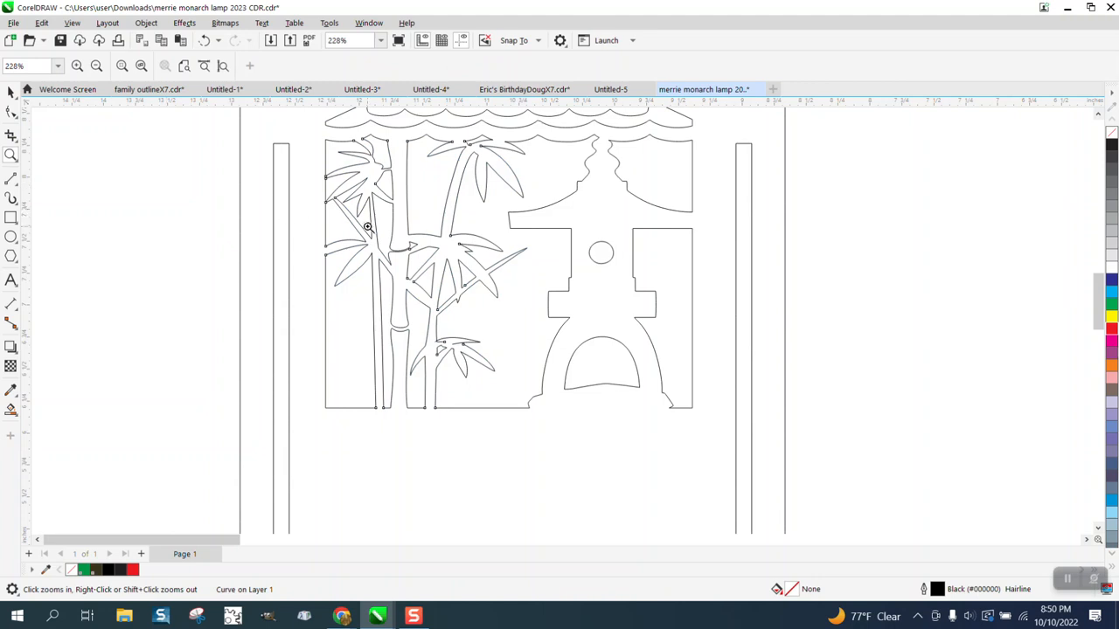
drag(468, 287, 468, 289)
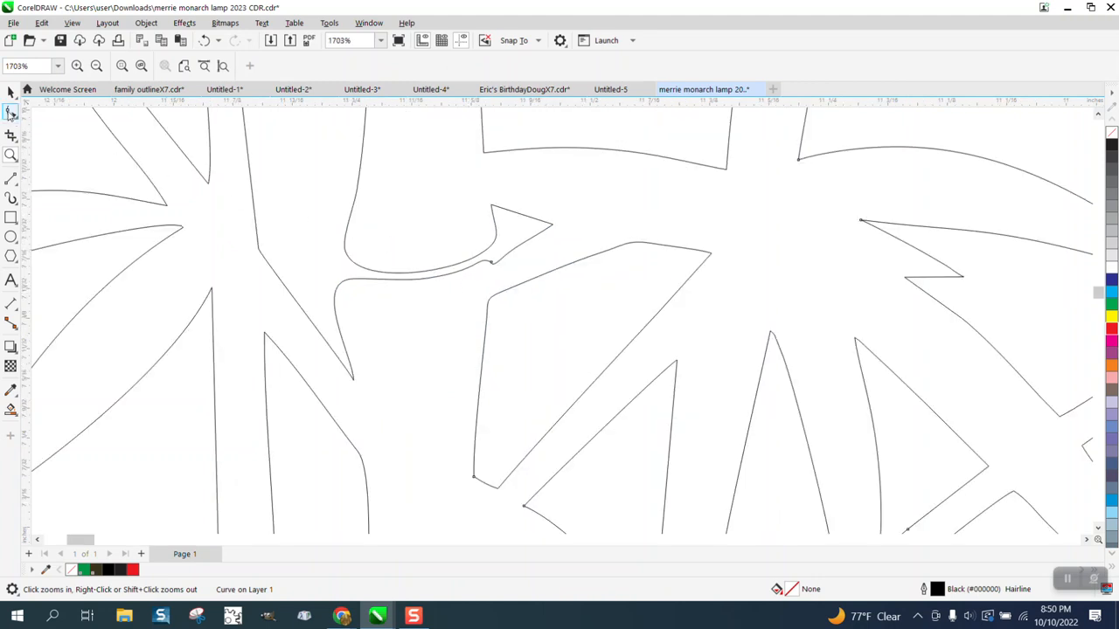
click(10, 112)
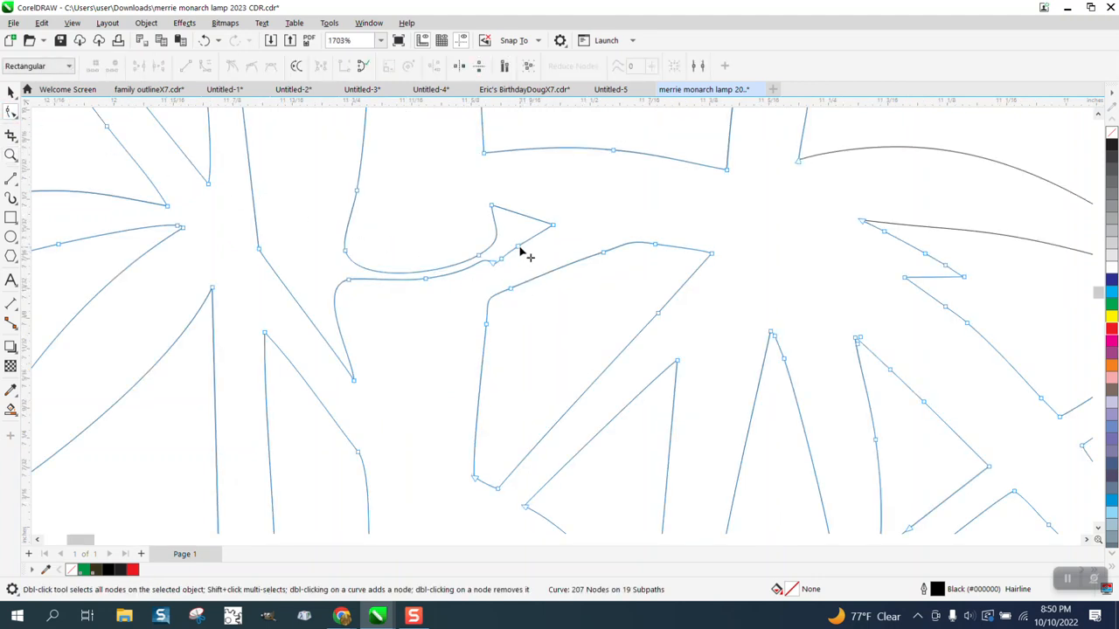
click(519, 249)
key(Delete)
click(658, 313)
key(Delete)
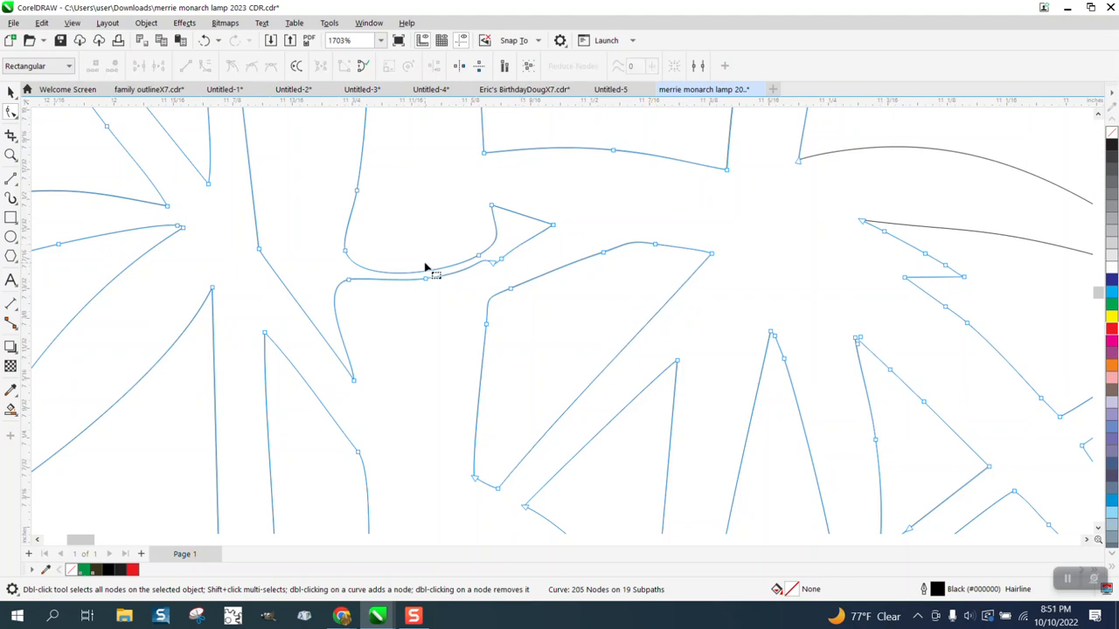
Delete the surplus node at the inner tip of the long leaf to the left of the main bamboo stalk.
scroll(426, 263, down, 1)
click(266, 240)
key(Delete)
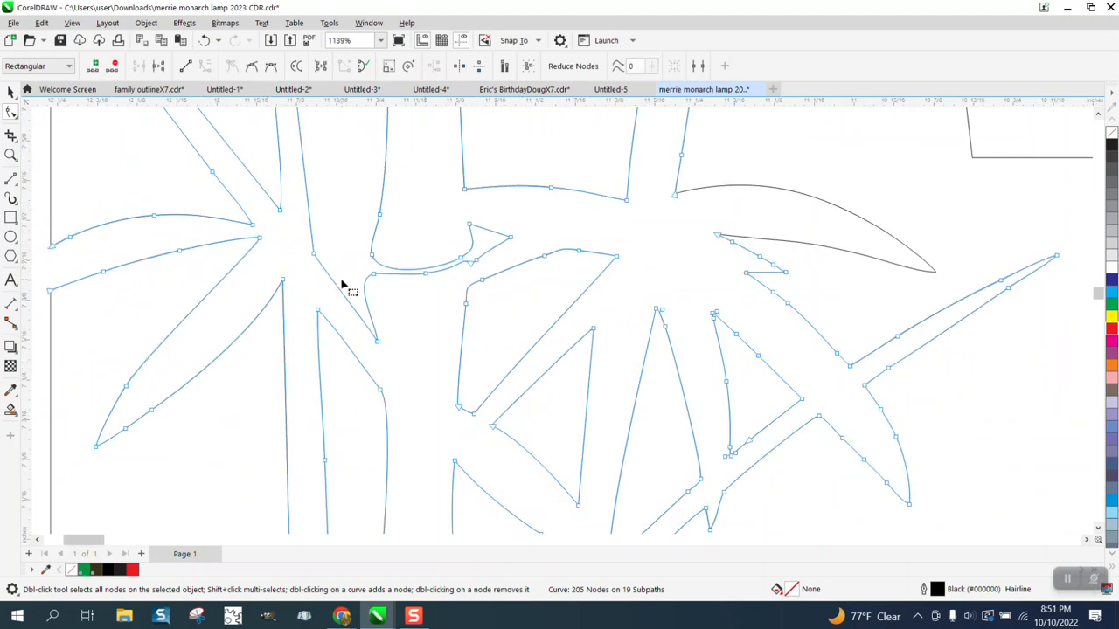
key(Delete)
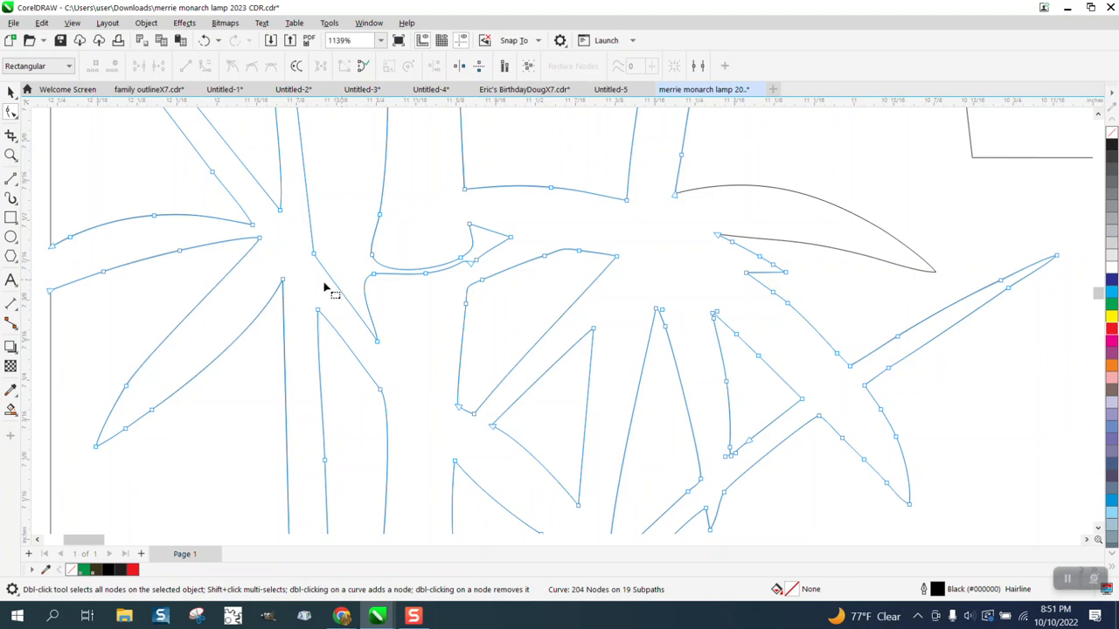
click(204, 40)
click(260, 240)
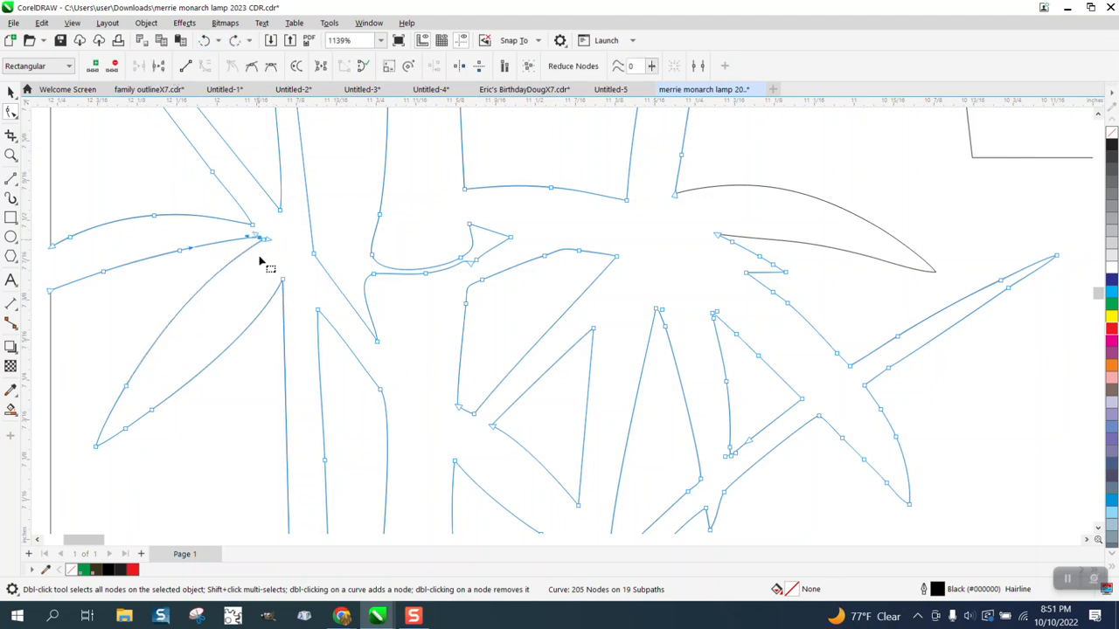
key(Delete)
Try to delete the middle node on the top edge of the pagoda's left window opening.
scroll(236, 334, down, 1)
scroll(236, 334, down, 4)
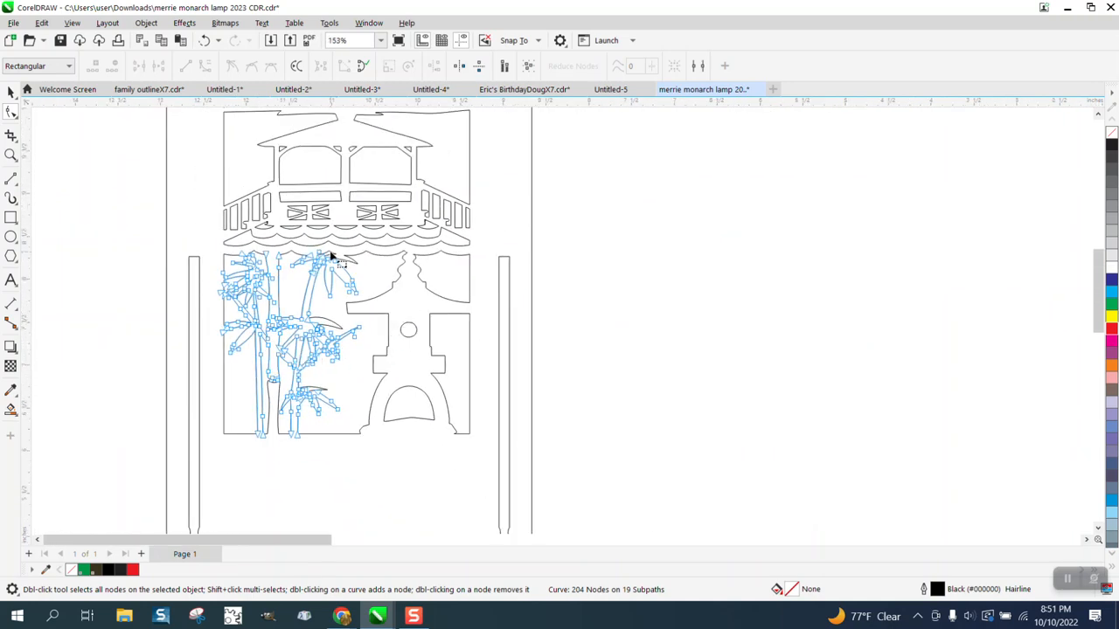
click(10, 155)
drag(259, 129, 542, 265)
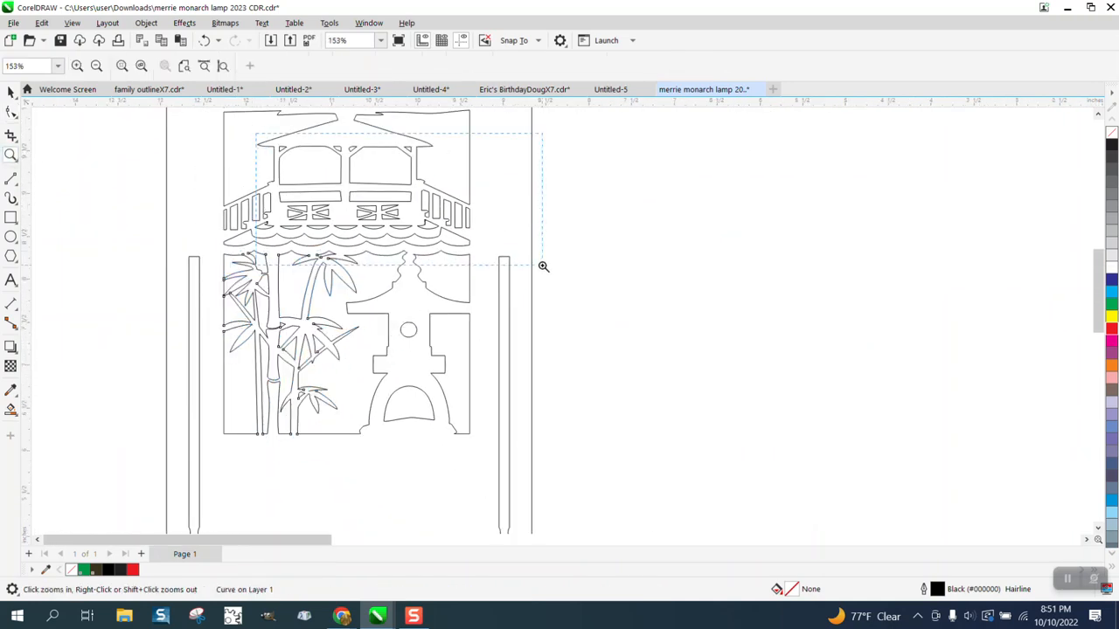
click(11, 111)
click(272, 154)
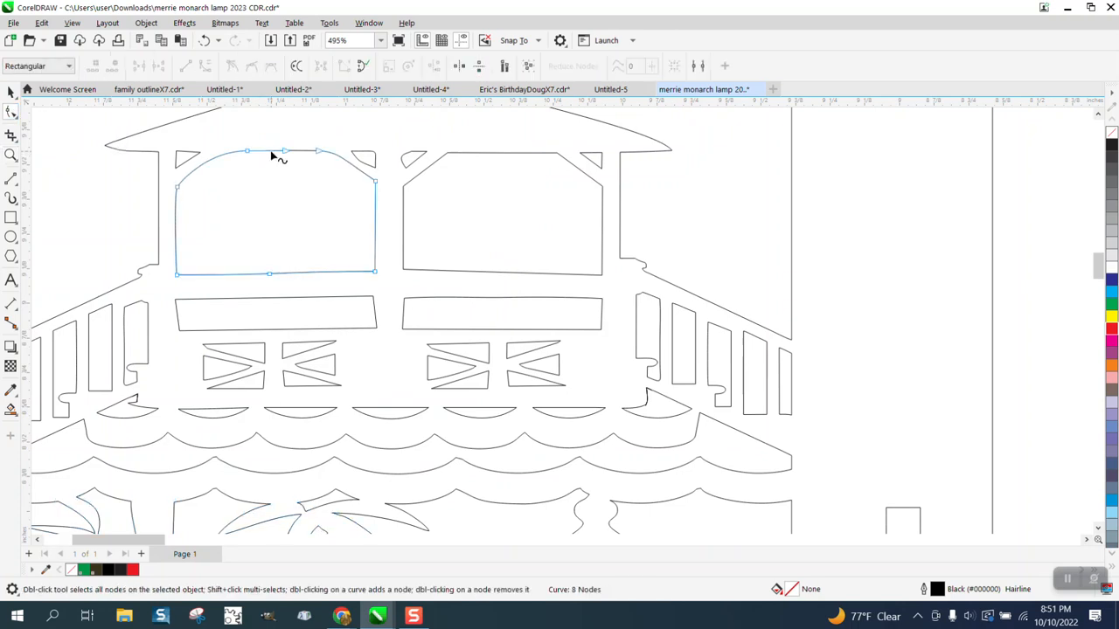
key(Delete)
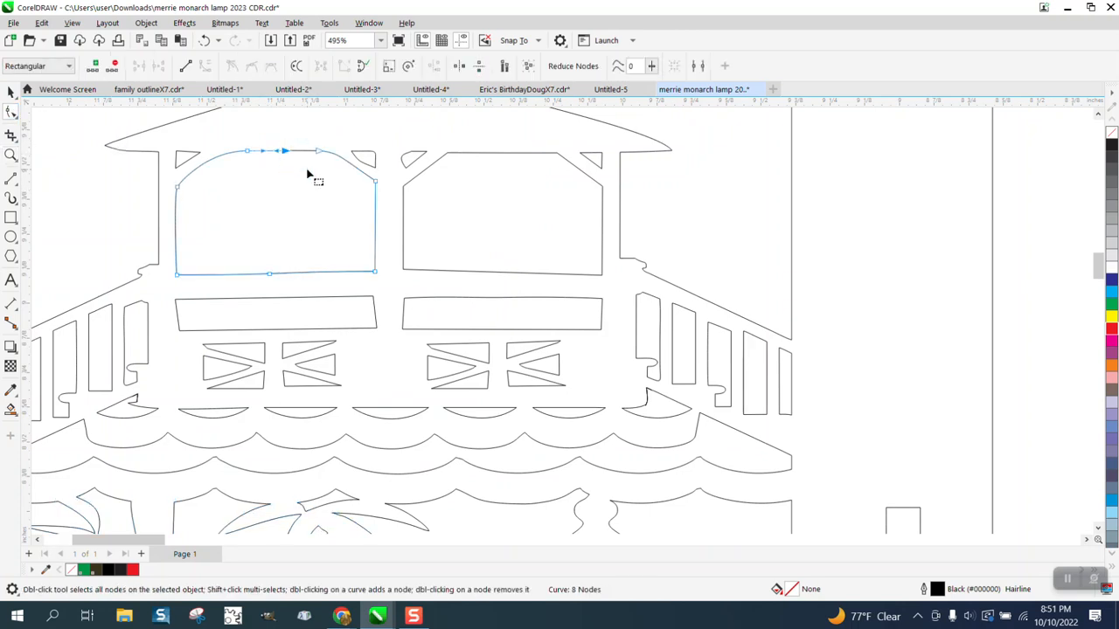
click(204, 41)
Display the nodes of the pagoda's right window opening.
click(478, 158)
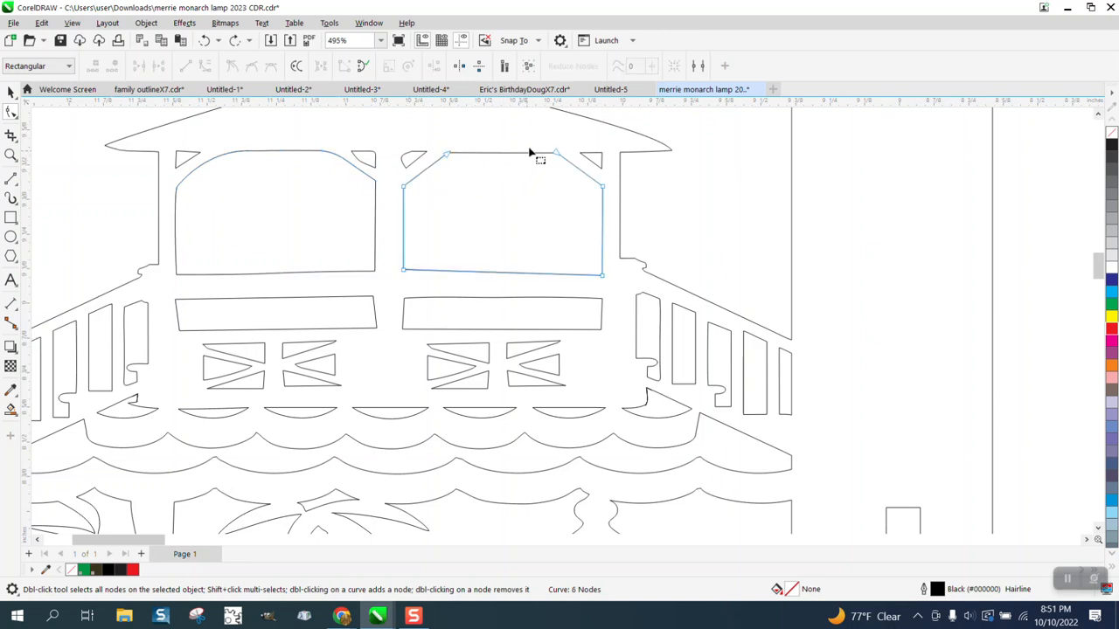
drag(540, 190, 537, 195)
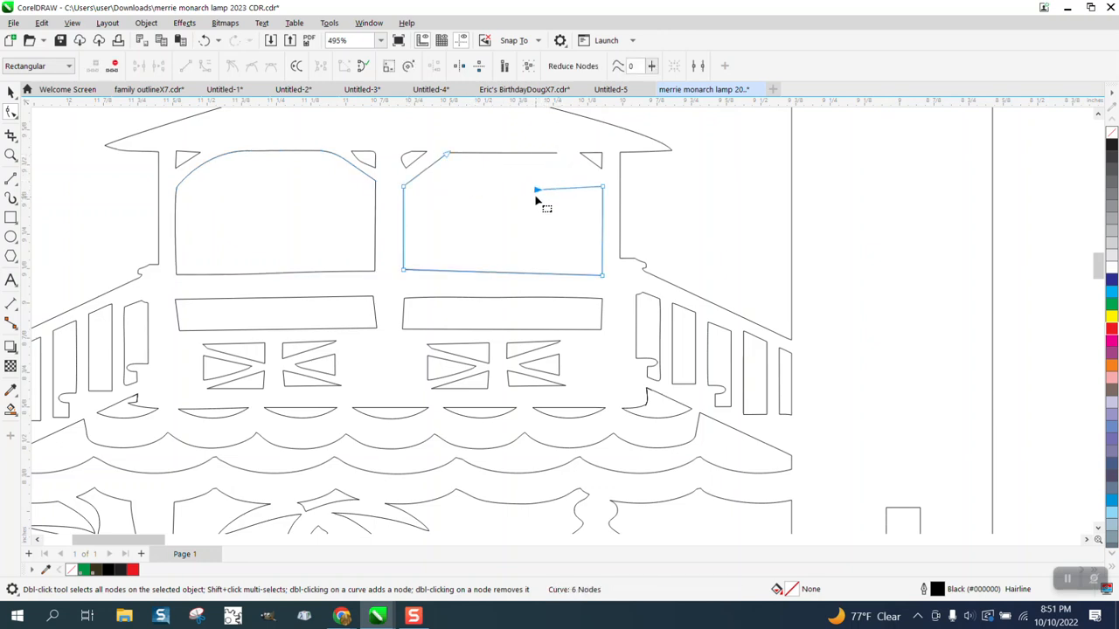
click(210, 43)
click(434, 301)
drag(404, 301, 382, 308)
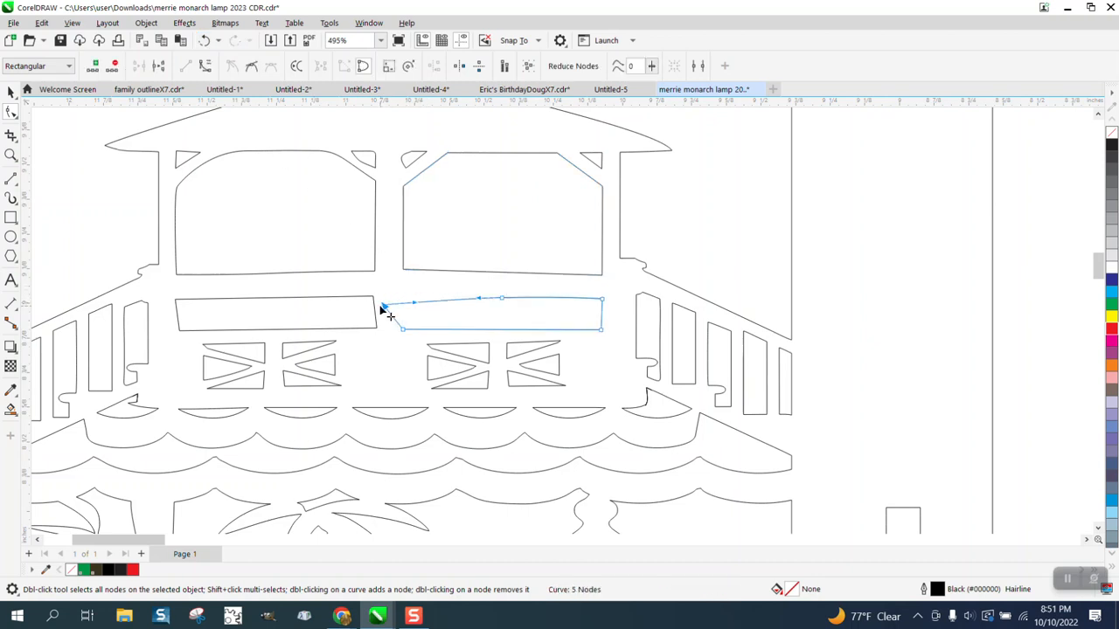
click(209, 43)
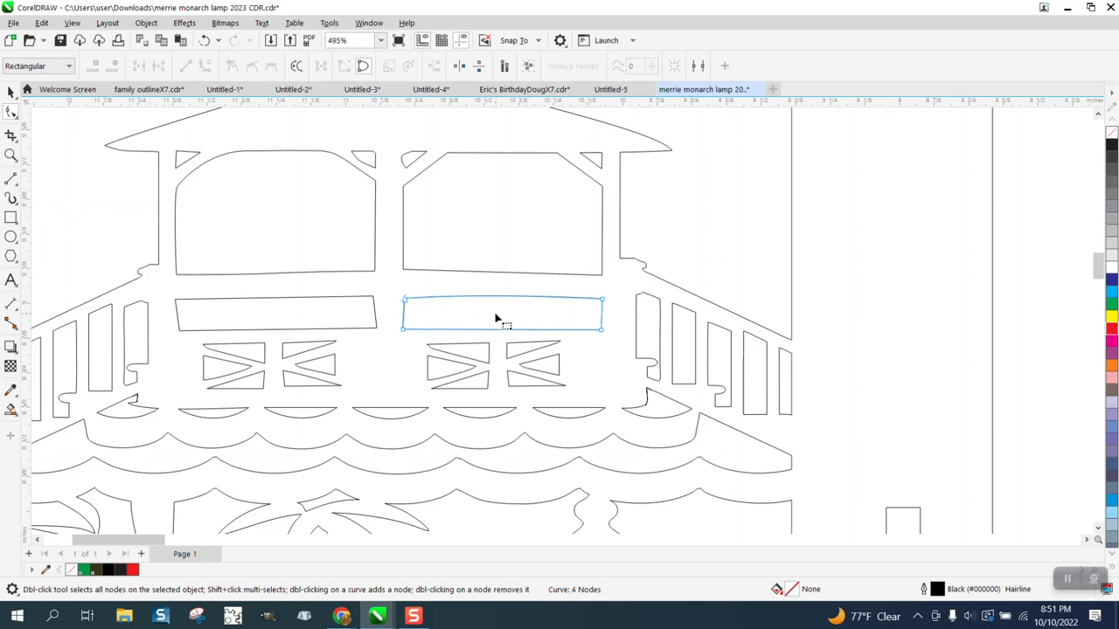
Convert all segments of the four-sided panel beneath the right window opening to straight lines.
drag(398, 286, 497, 342)
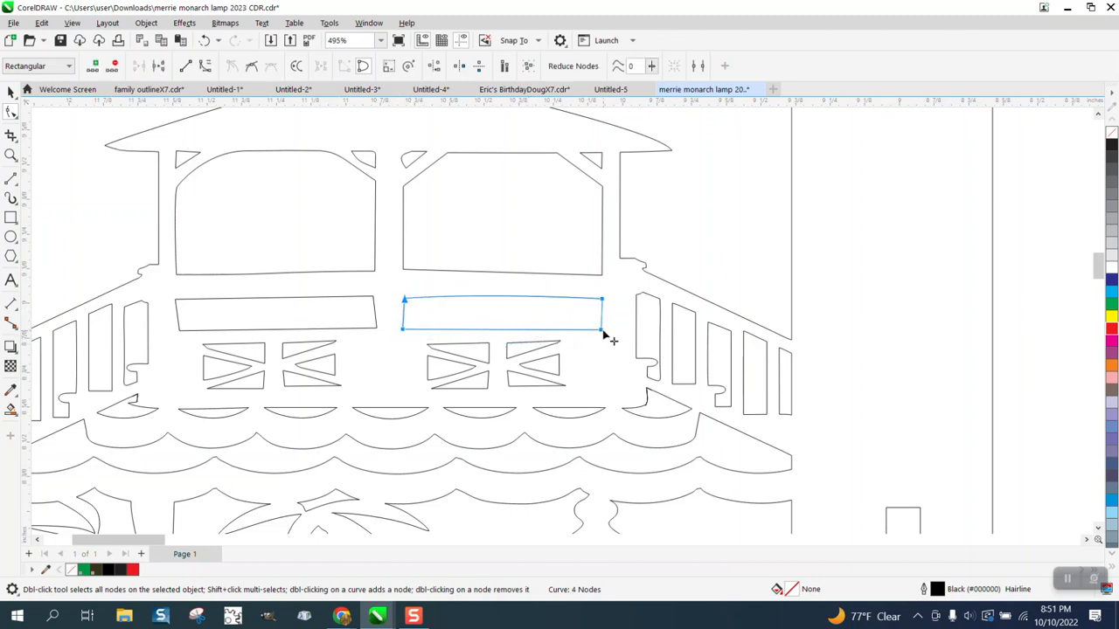
right_click(603, 333)
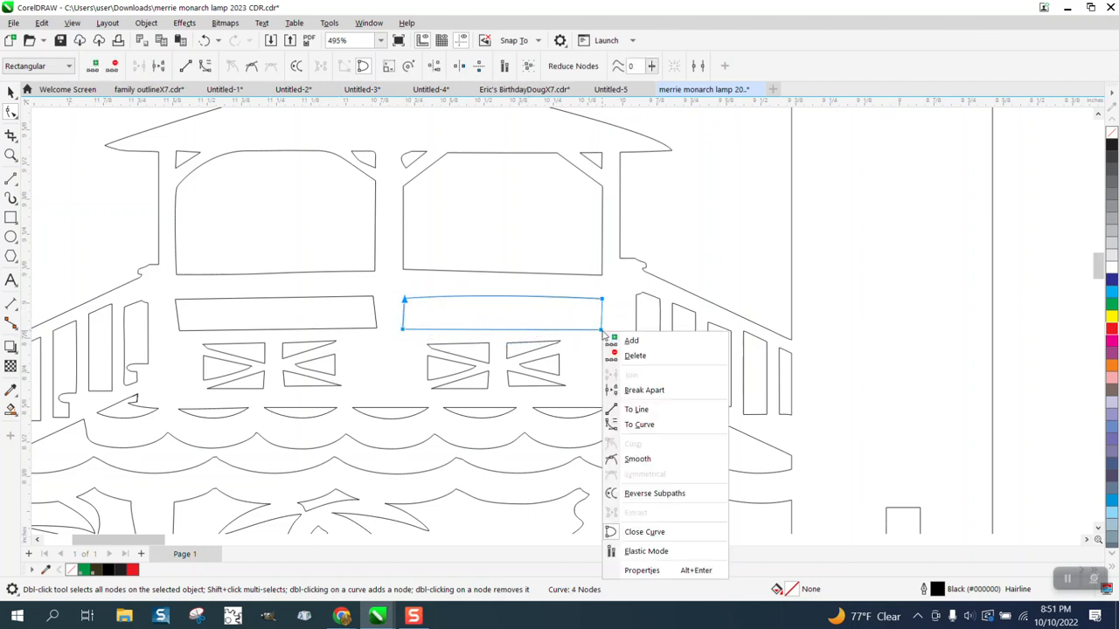
click(638, 410)
scroll(432, 230, down, 2)
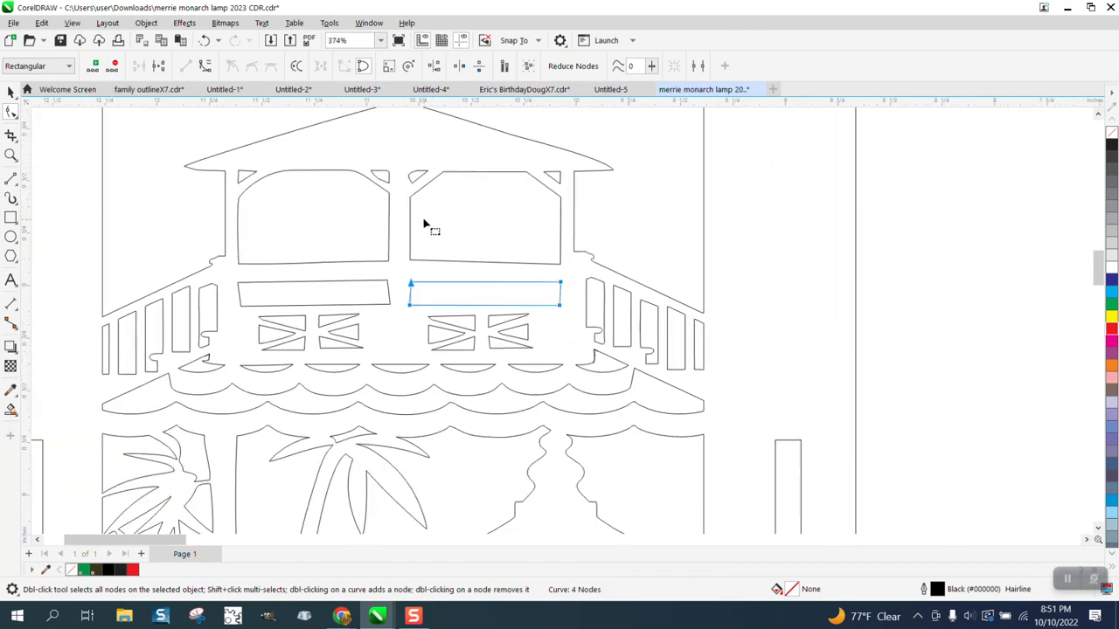
Create a black-filled copy of the right window opening with Smart Fill and move it 1 inch to the right.
click(10, 92)
scroll(331, 308, down, 3)
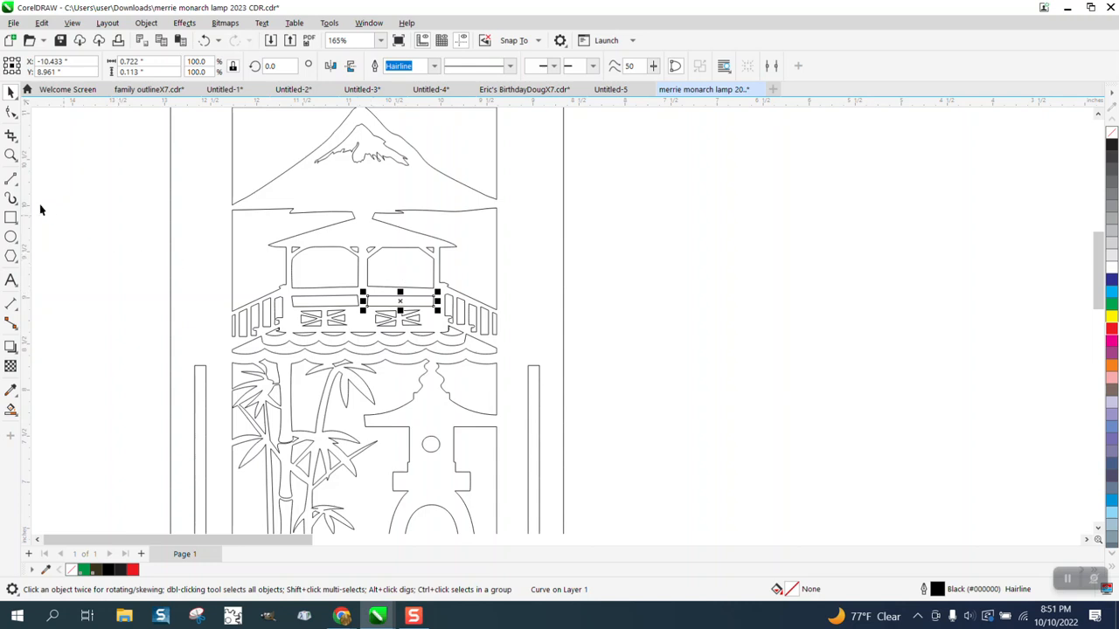
click(10, 154)
drag(275, 237, 467, 317)
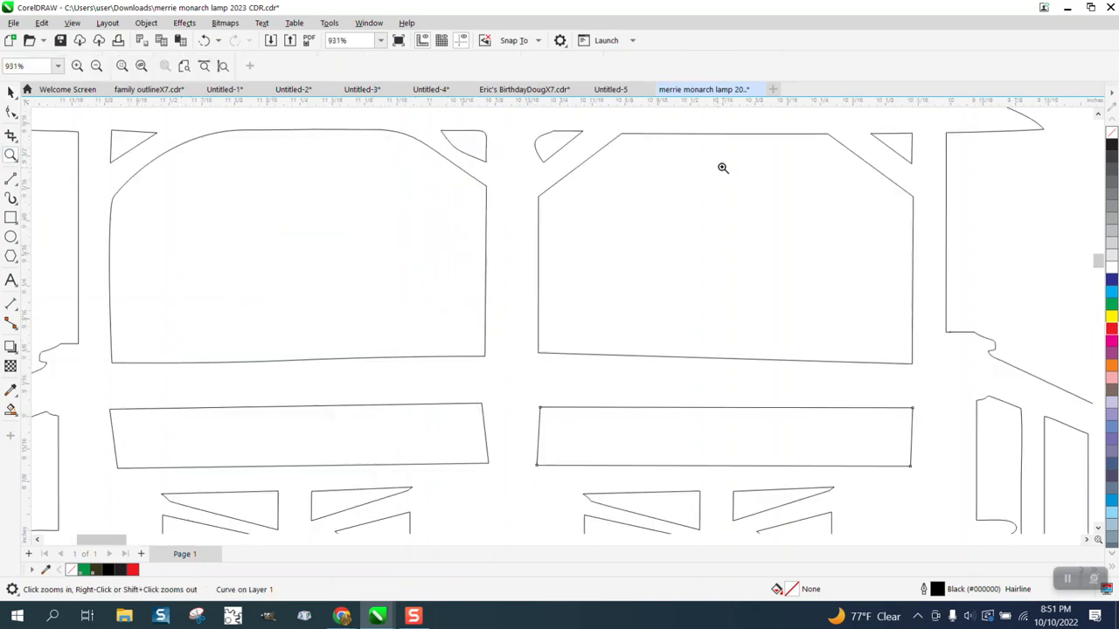
scroll(322, 202, down, 3)
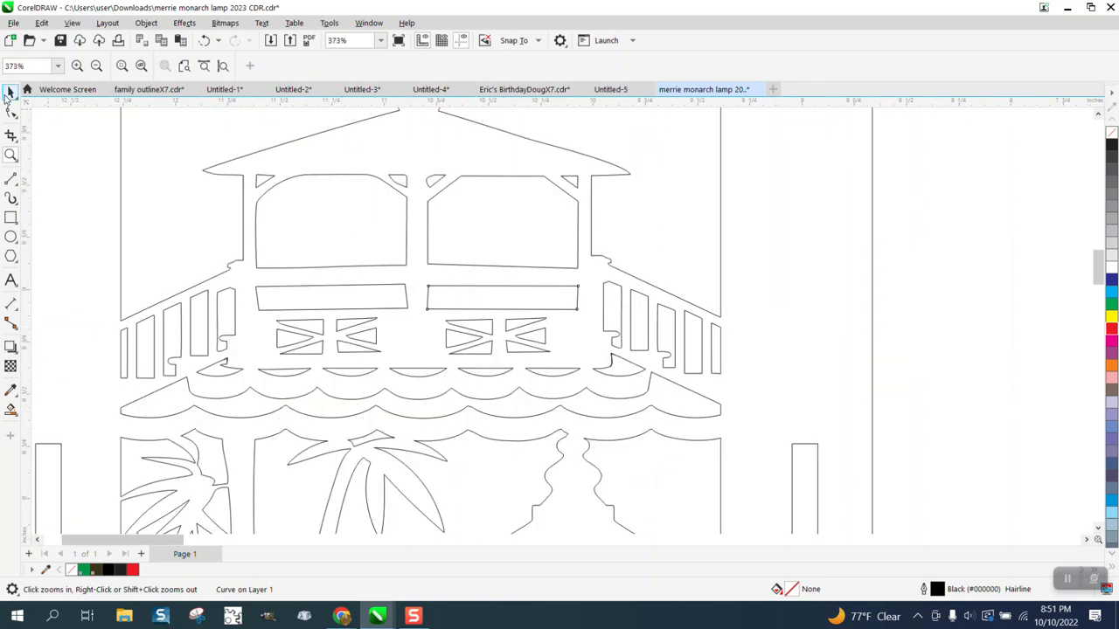
click(10, 92)
click(10, 408)
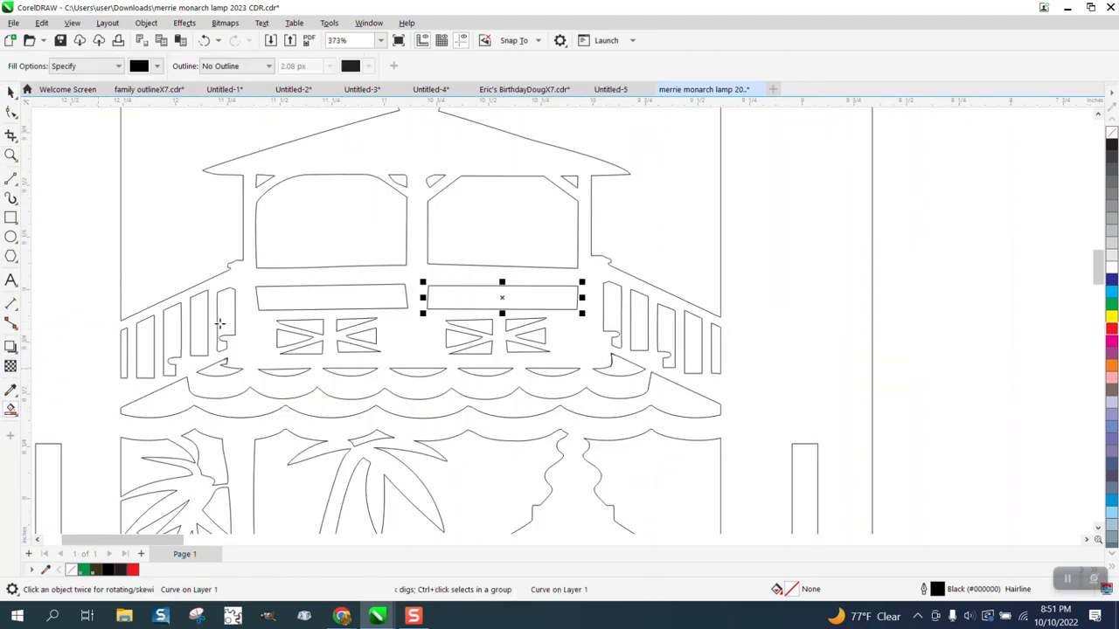
click(488, 220)
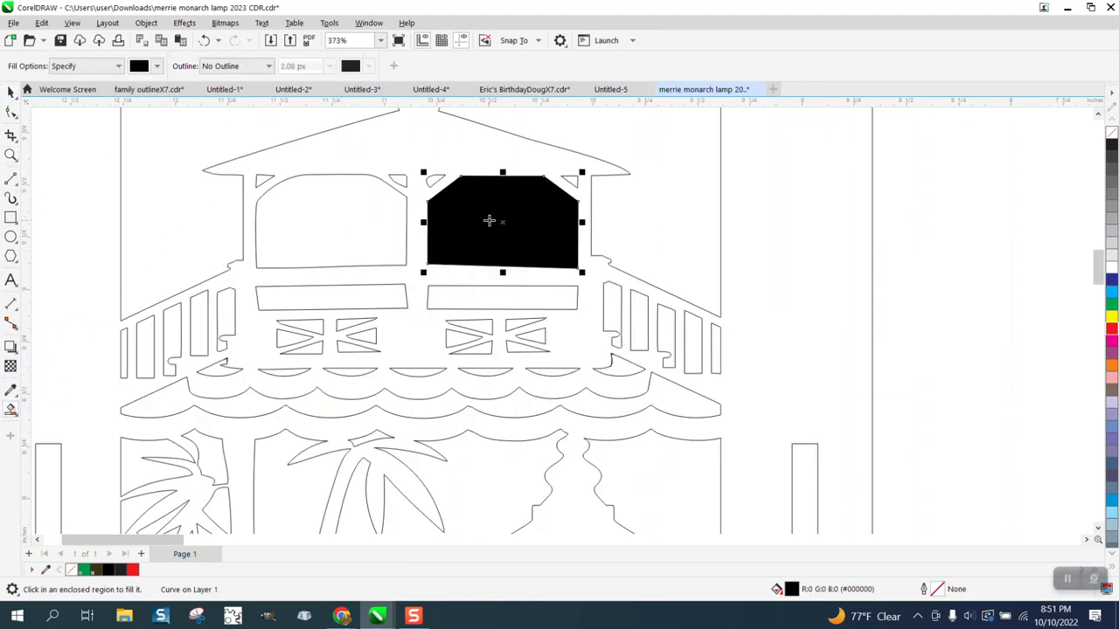
key(Right)
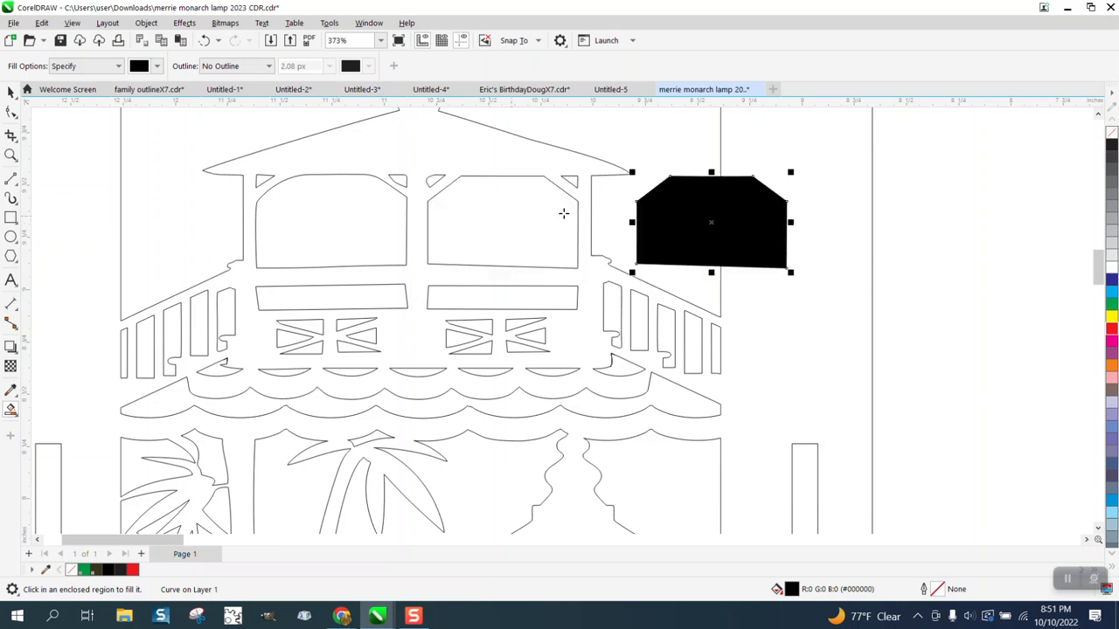
Remove the copied window shape's fill and give it a black Hairline outline.
click(1111, 132)
right_click(1111, 144)
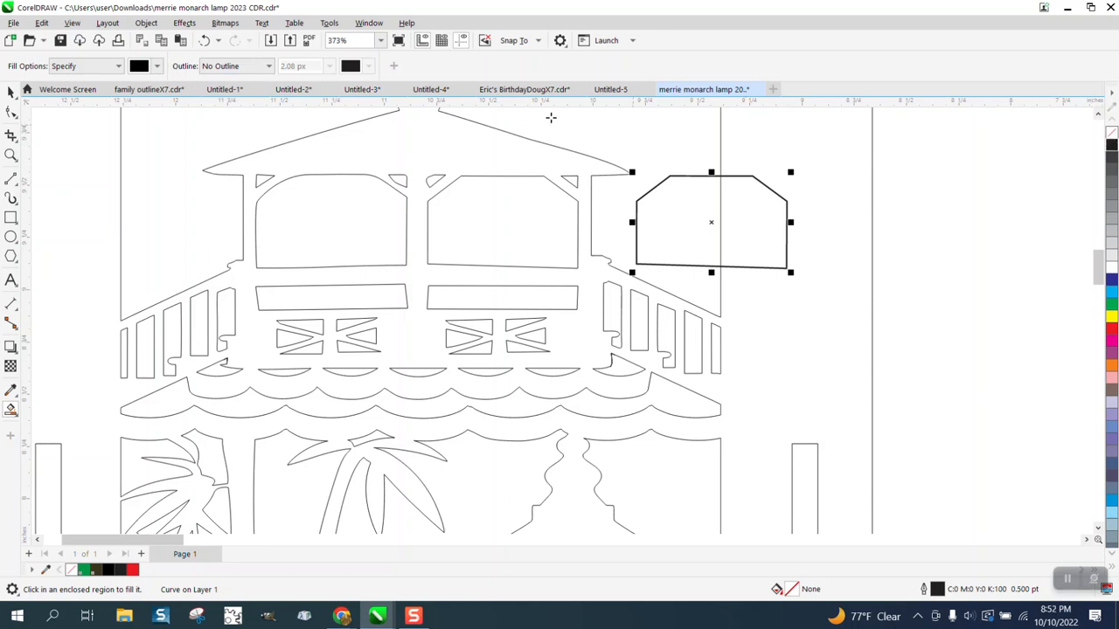
click(10, 91)
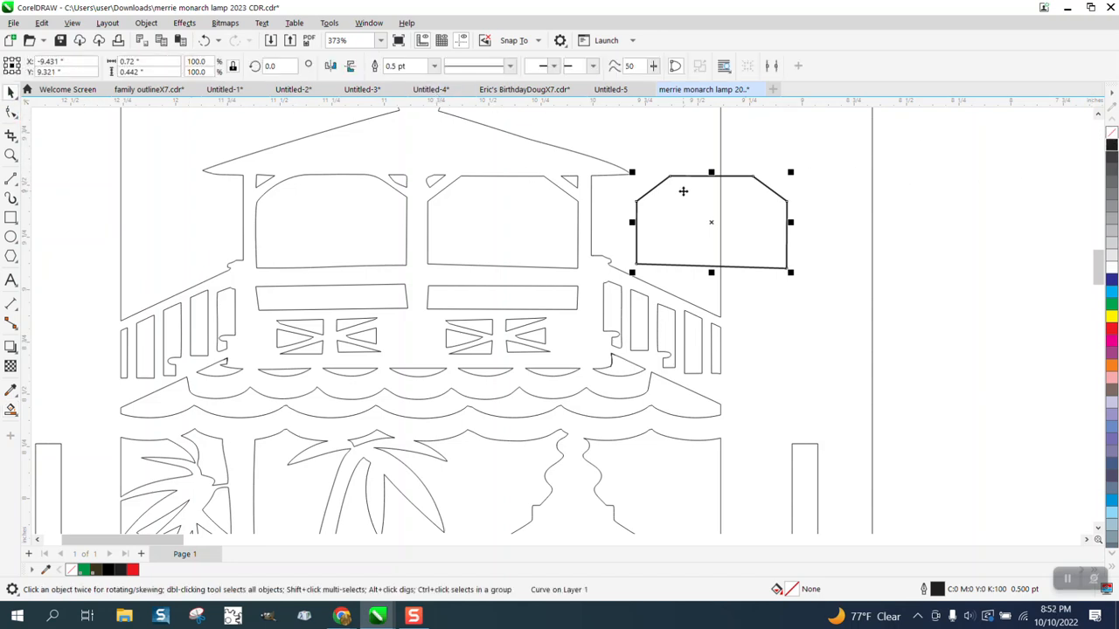
click(434, 66)
click(409, 91)
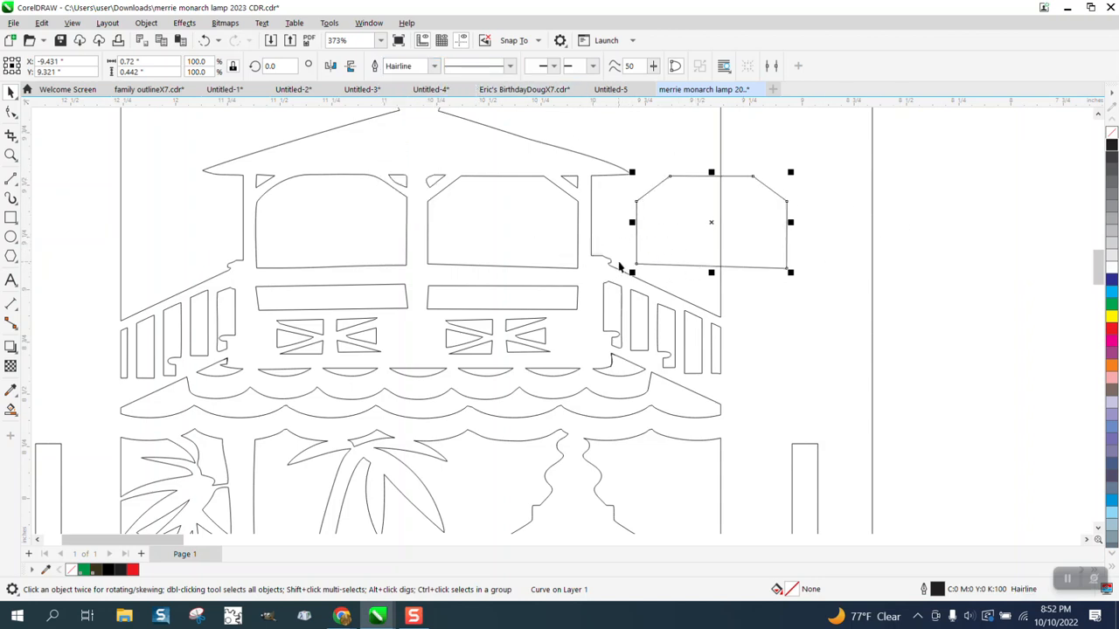
Align the two bottom nodes of the copied window shape horizontally so its lower edge is level.
click(11, 154)
drag(621, 194, 918, 352)
click(10, 111)
drag(210, 298, 700, 345)
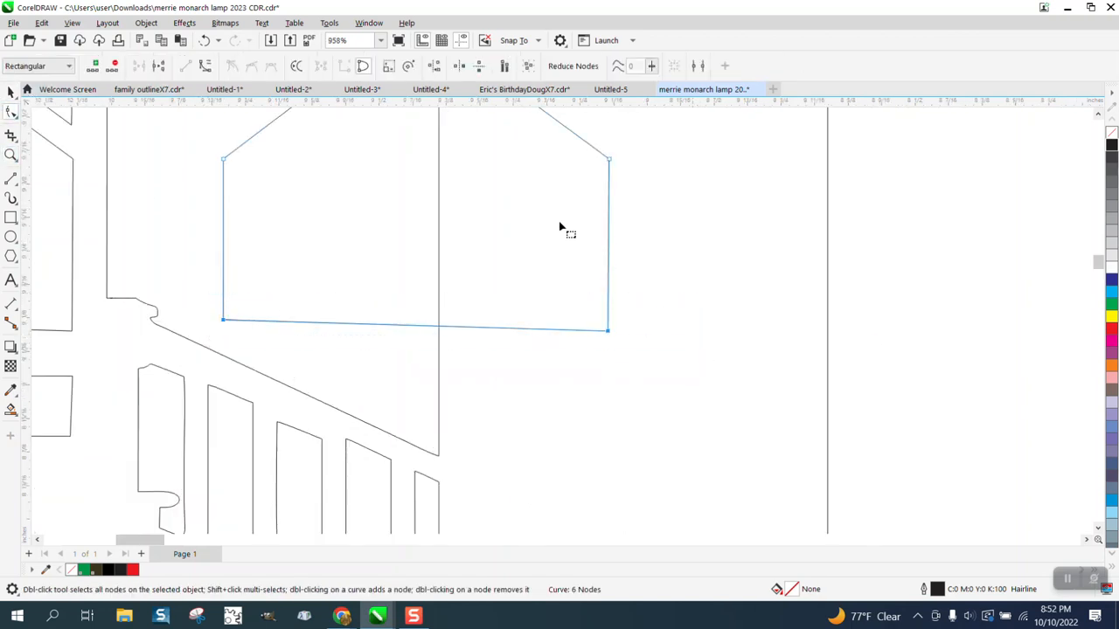
click(435, 66)
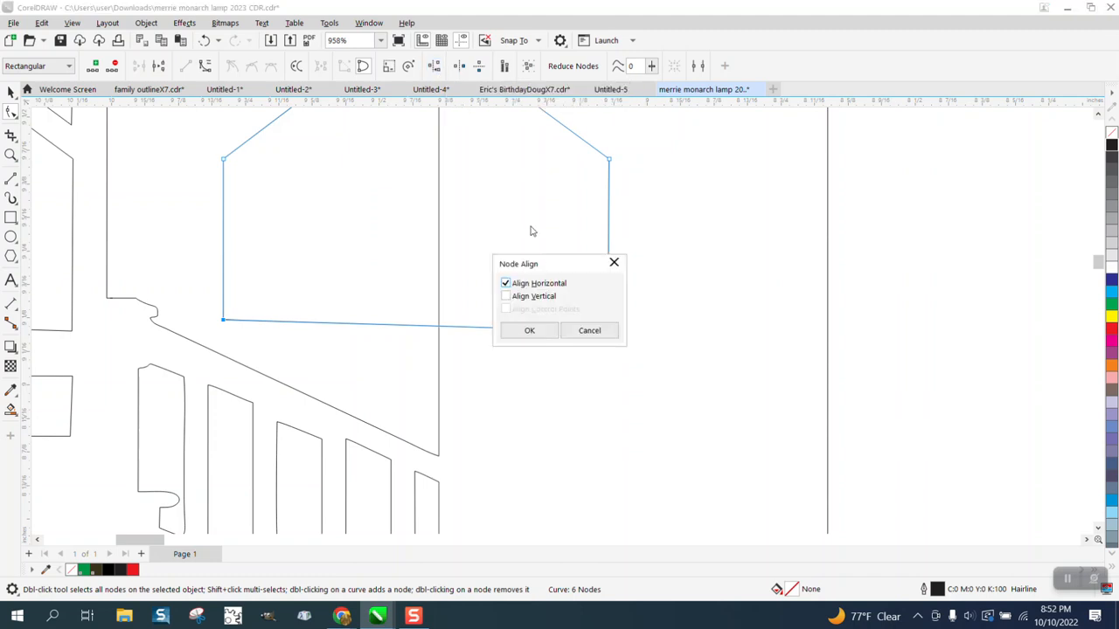
click(520, 330)
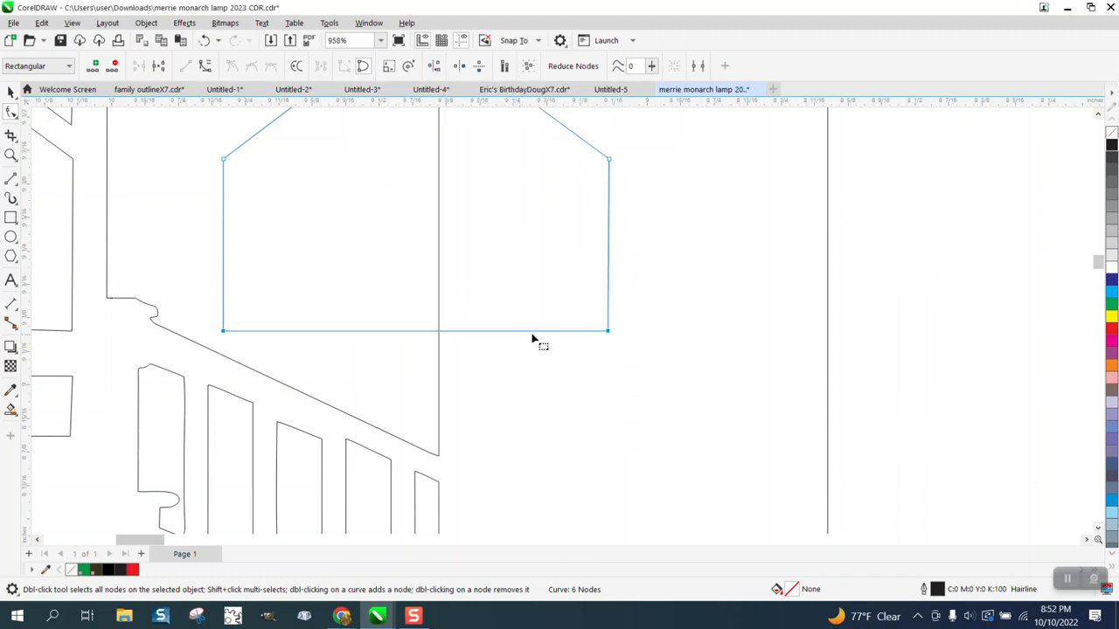
scroll(621, 323, down, 2)
scroll(665, 284, down, 1)
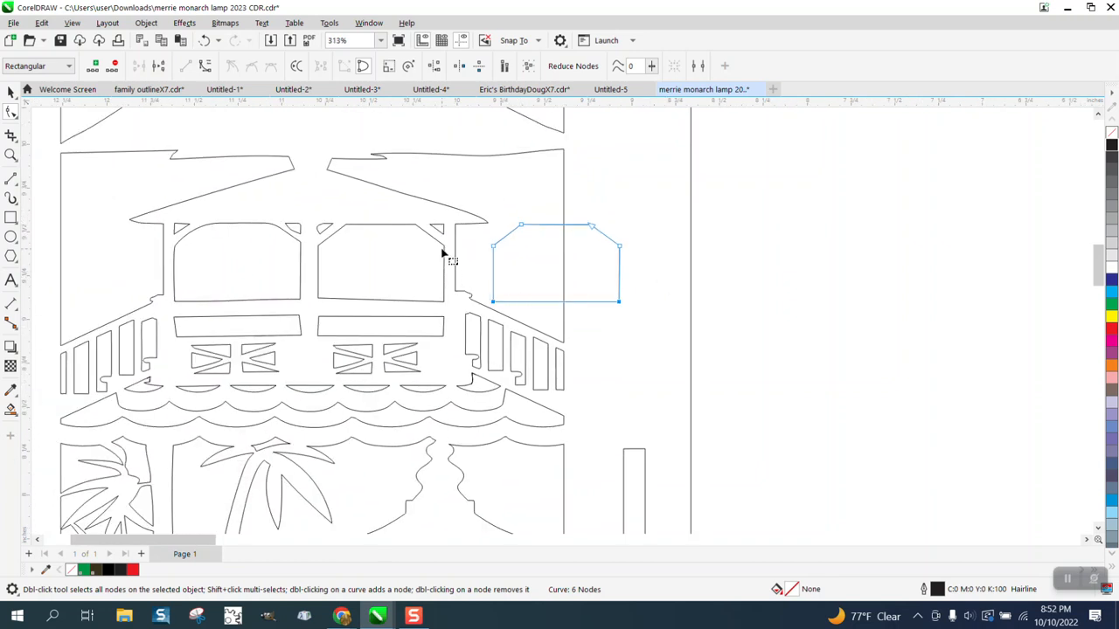
Delete the original right window opening beneath the pagoda roof.
click(10, 92)
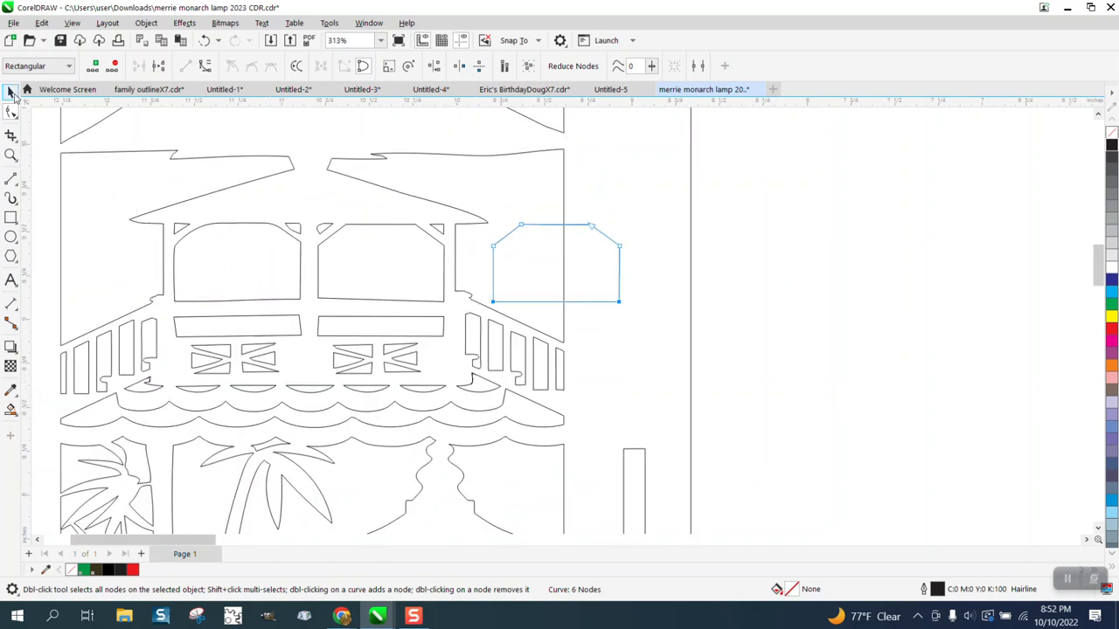
click(392, 225)
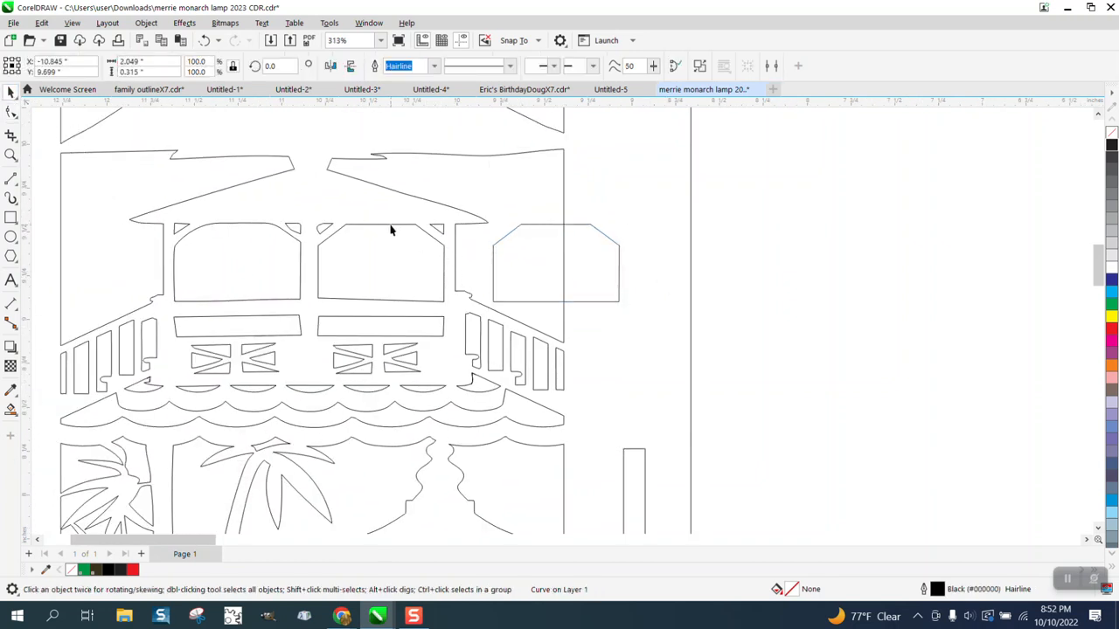
click(570, 190)
click(437, 231)
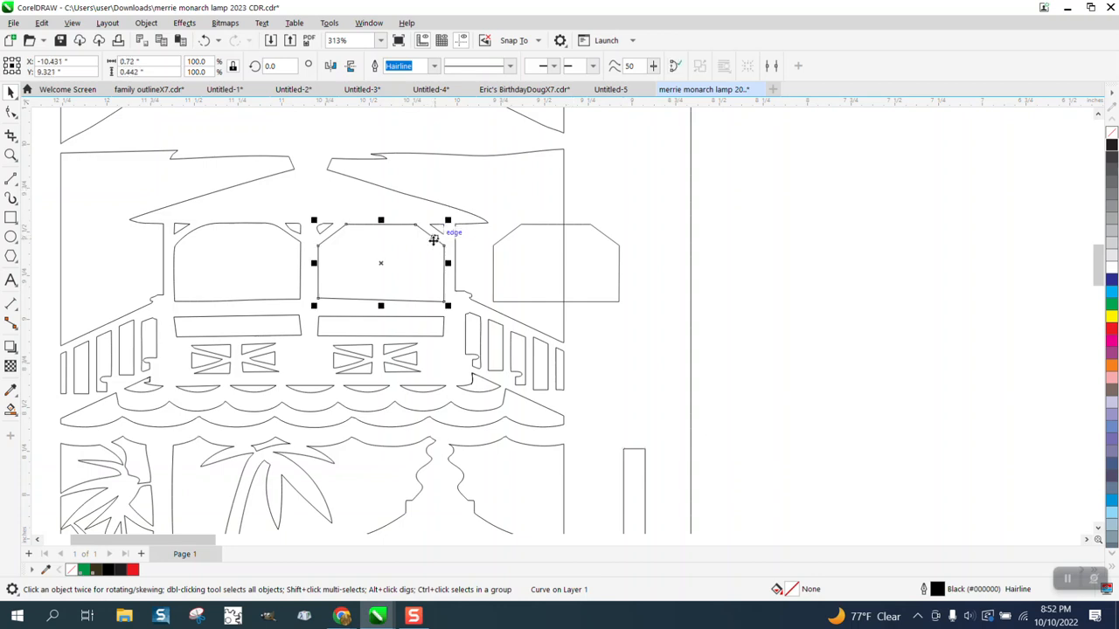
key(Delete)
Break the roof curve apart to delete its loose line above the right window, and move the cleaned window shape 1 inch left into the gap.
click(405, 227)
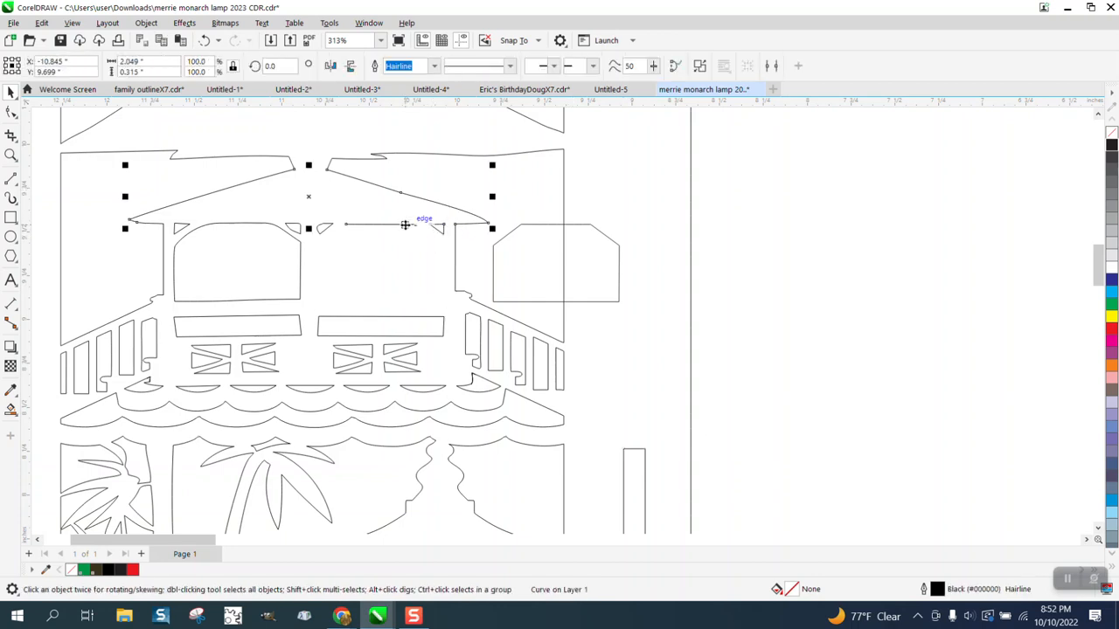
click(153, 25)
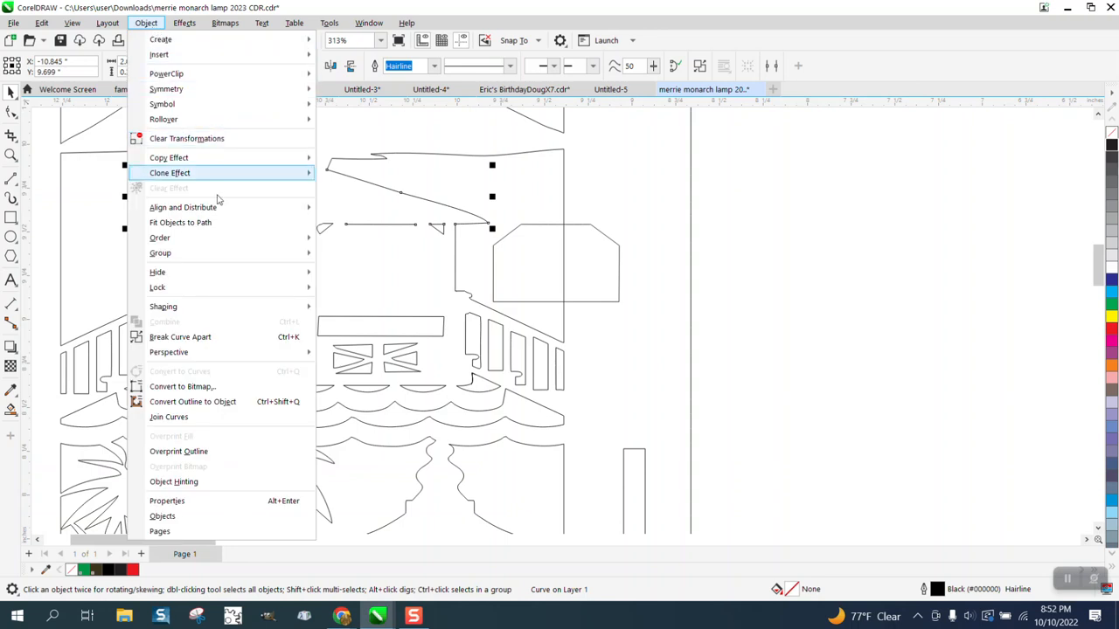
click(216, 336)
click(749, 229)
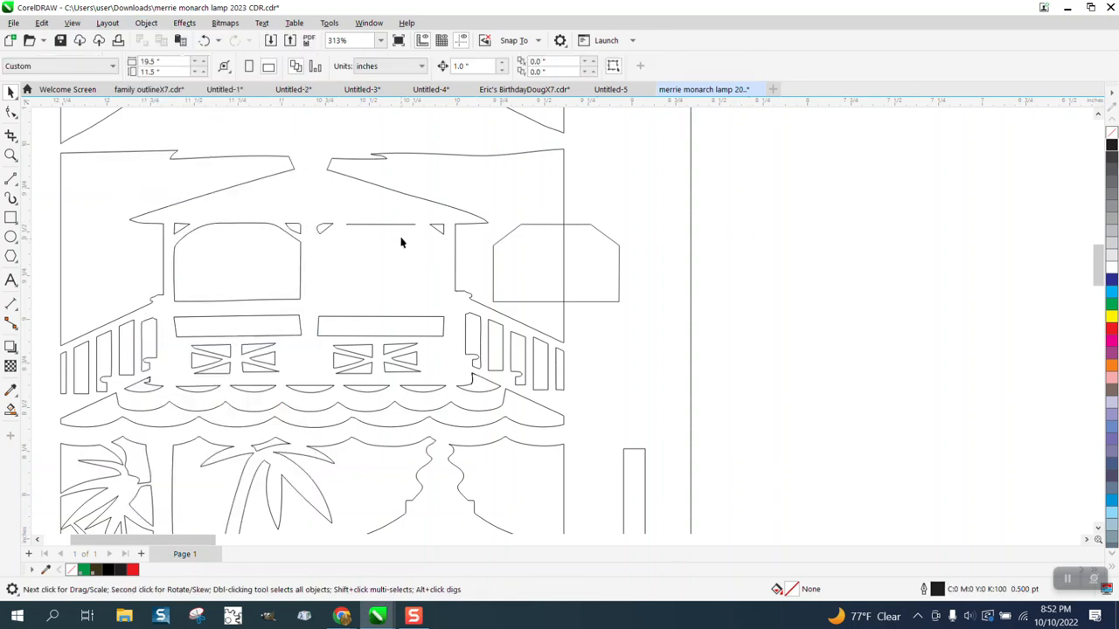
click(398, 230)
key(Delete)
click(547, 244)
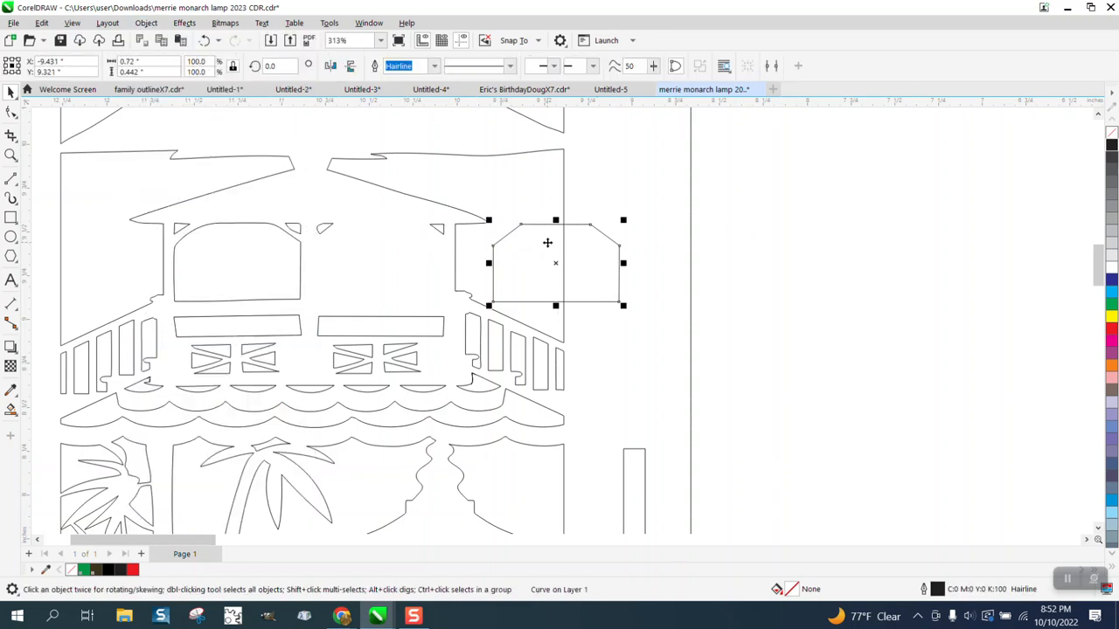
key(Left)
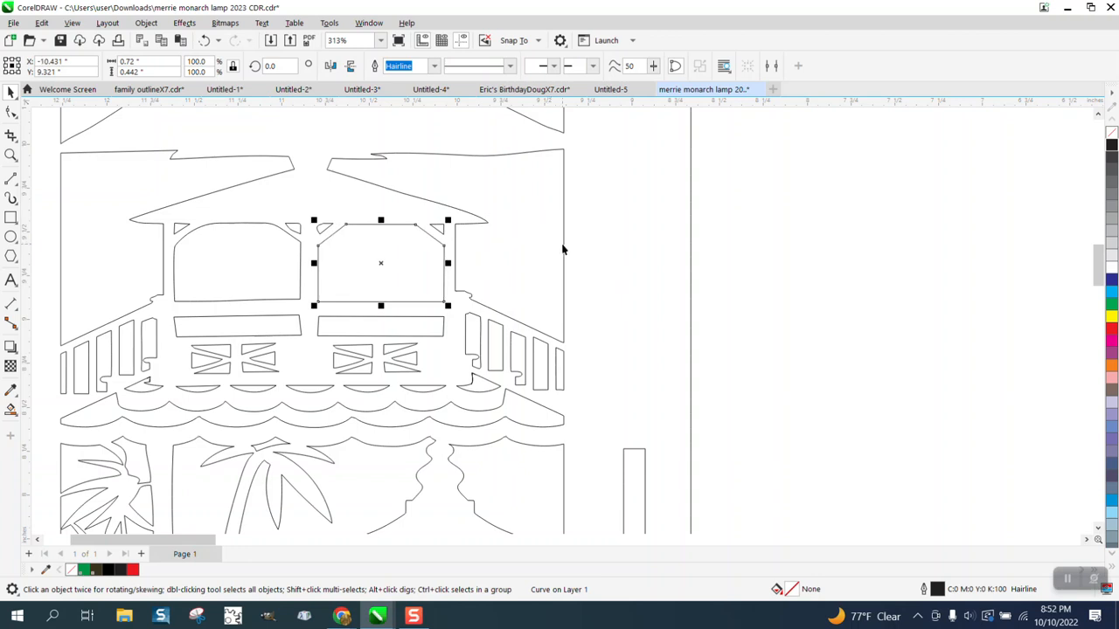
Delete the left window opening with its leftover top line, and put a copy of the right window opening in its place.
click(300, 262)
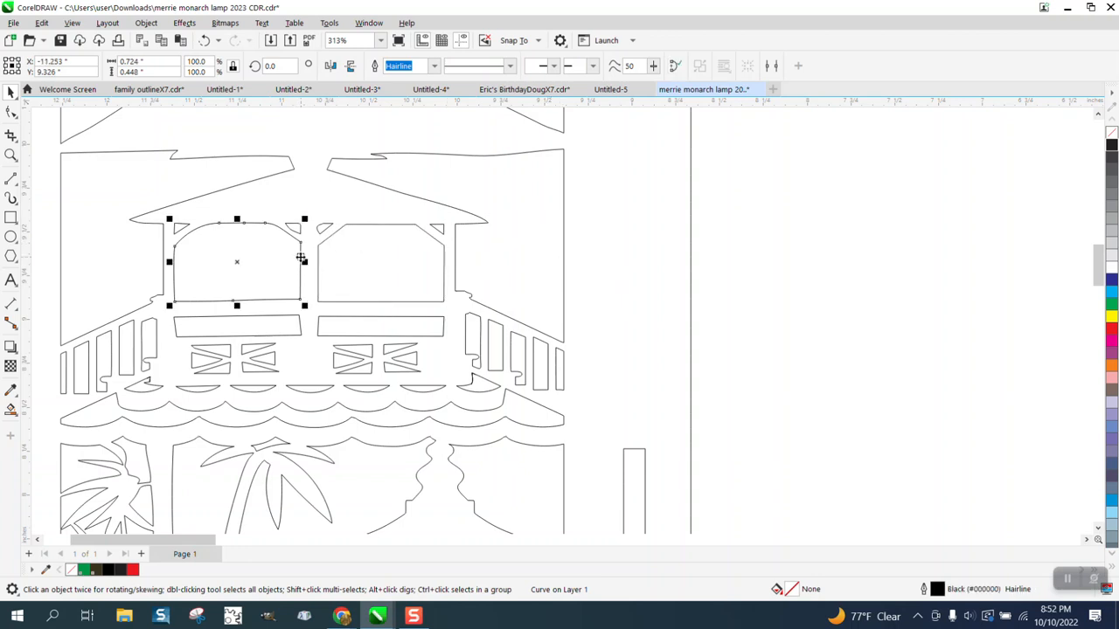
key(Delete)
click(265, 228)
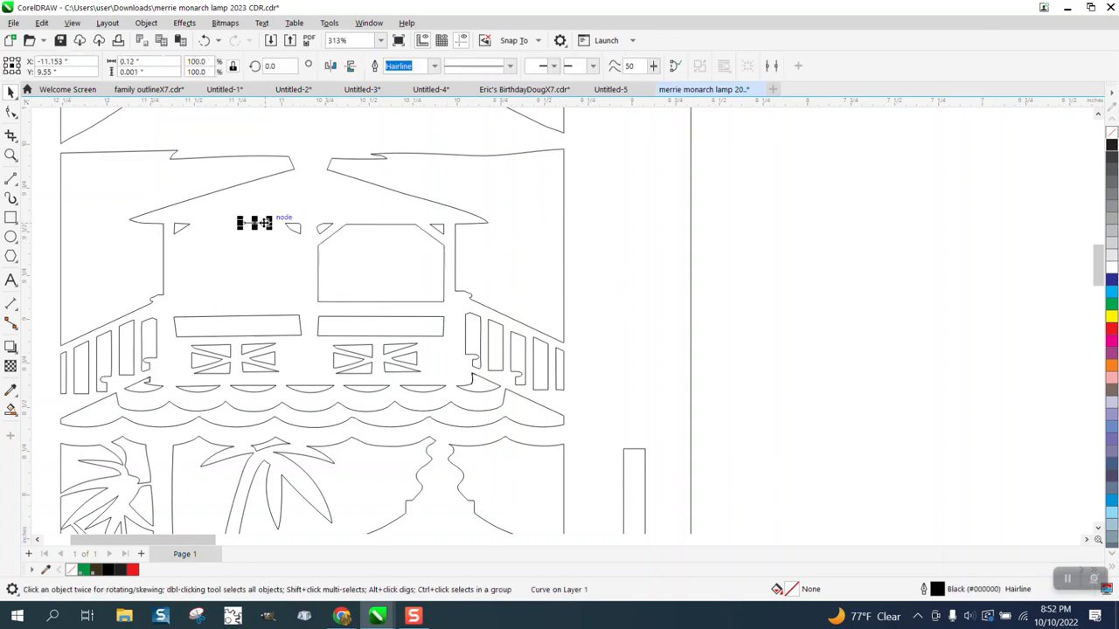
key(Delete)
click(360, 244)
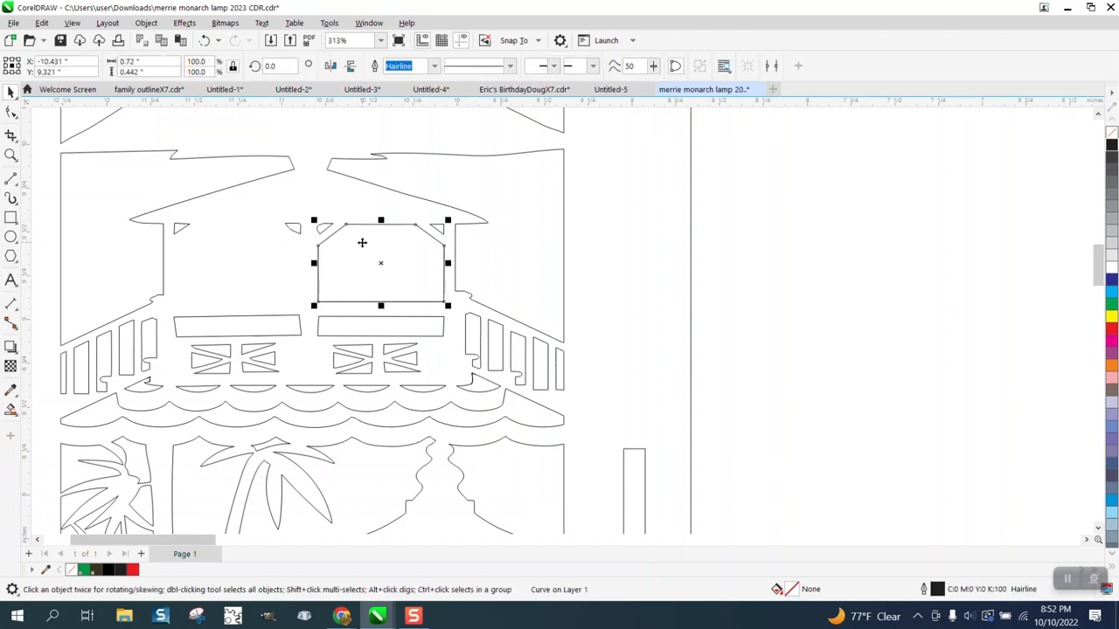
drag(382, 263, 240, 262)
click(691, 259)
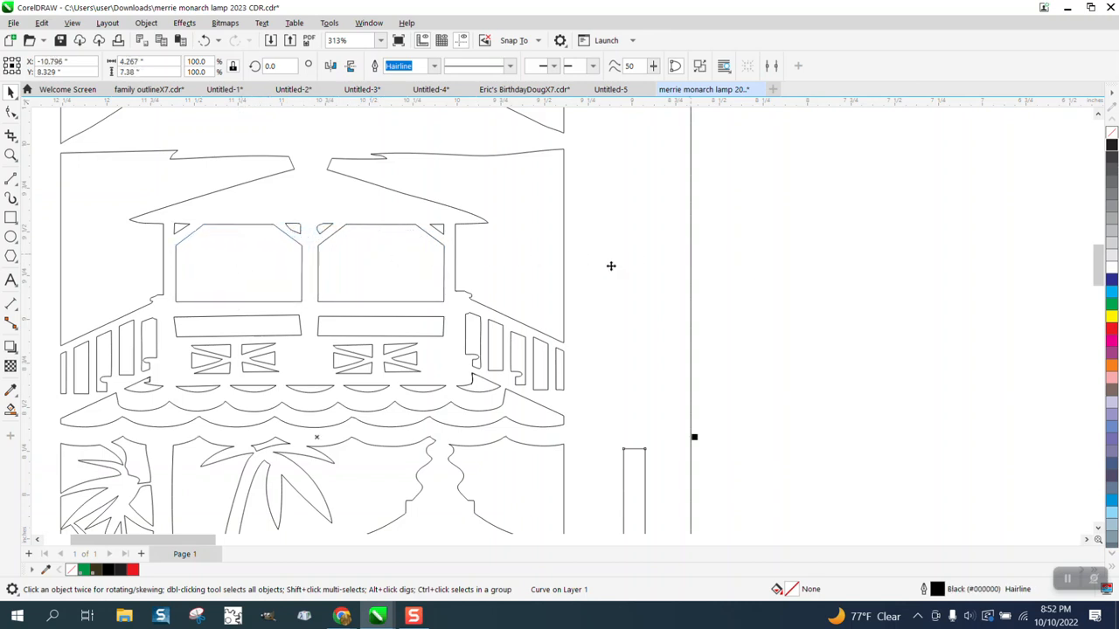
drag(208, 312, 599, 426)
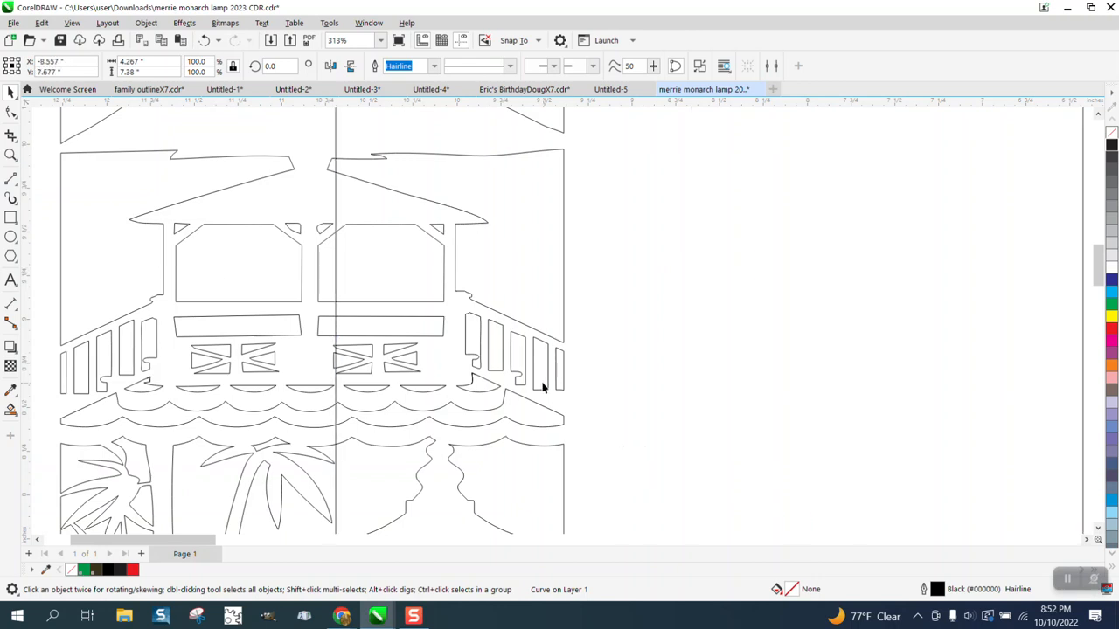
click(204, 40)
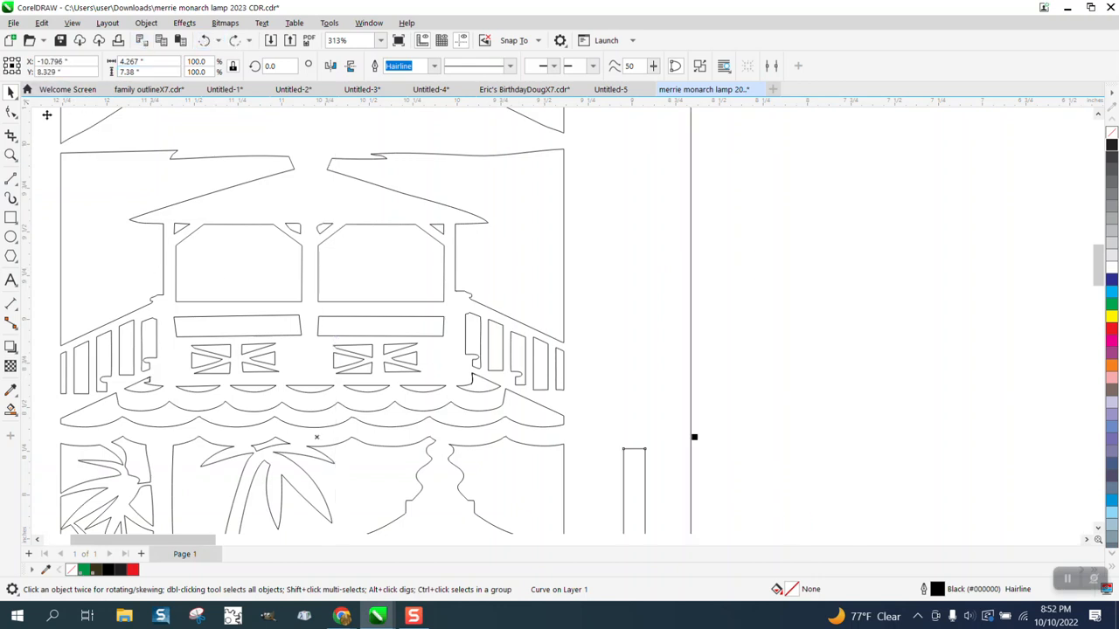
Skew the horizontal bar beneath the pagoda's left window opening horizontally so its short sides stand vertical.
click(12, 155)
click(349, 336)
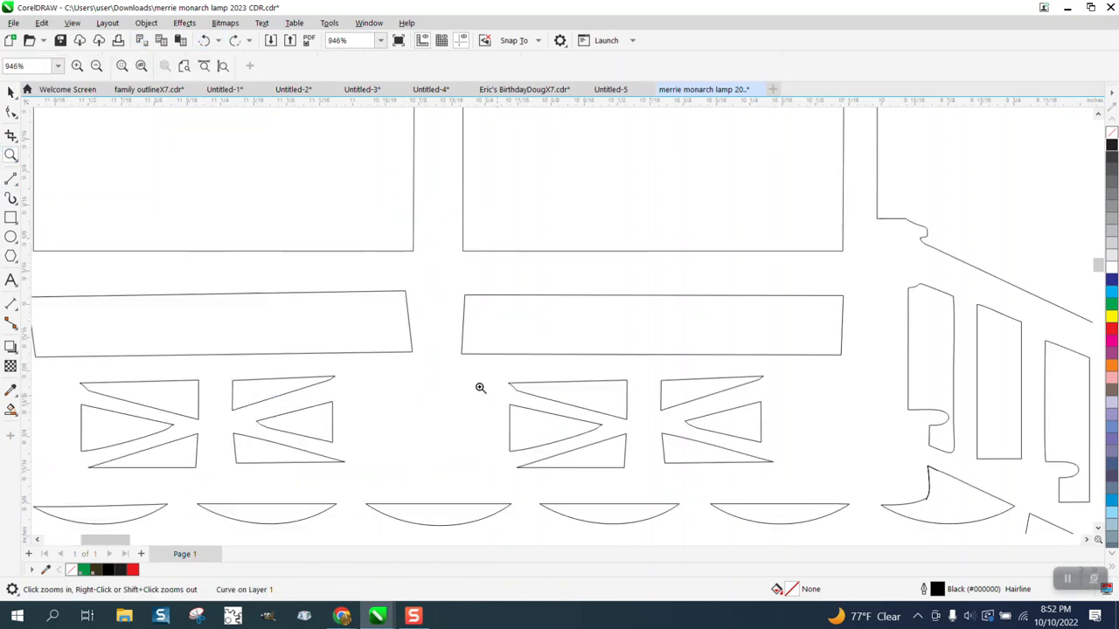
click(10, 91)
click(11, 111)
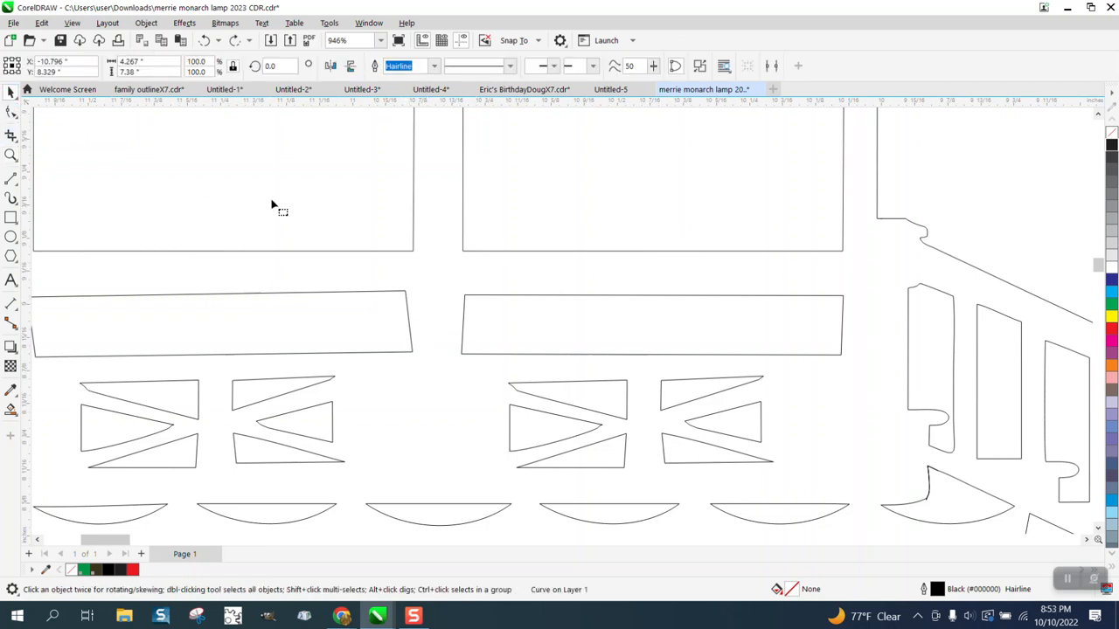
click(412, 300)
scroll(415, 300, down, 3)
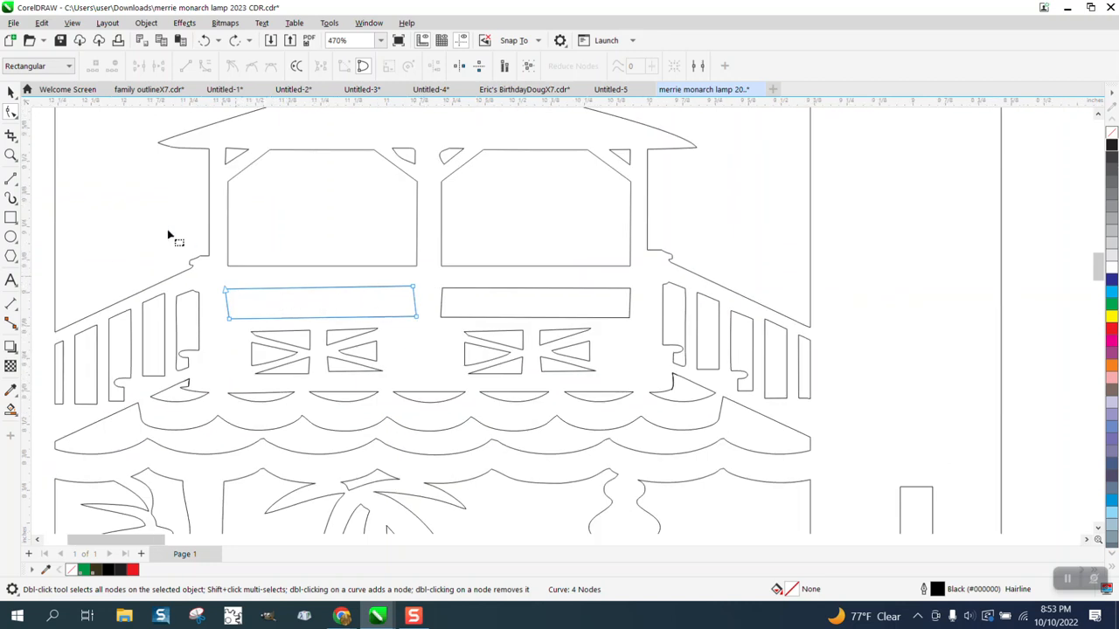
click(10, 93)
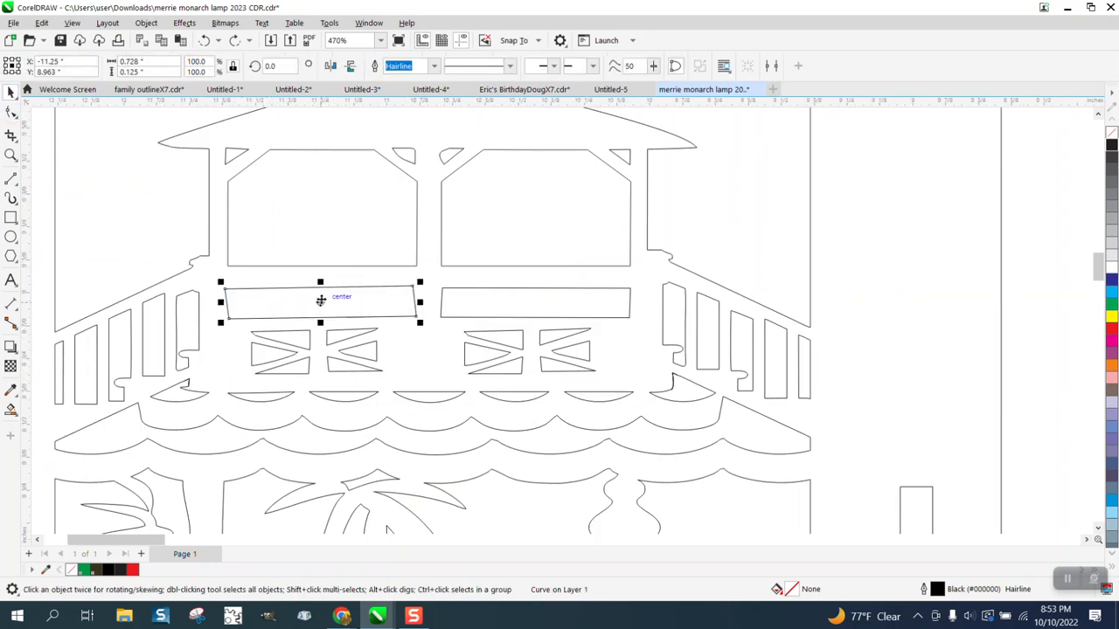
click(320, 297)
key(Escape)
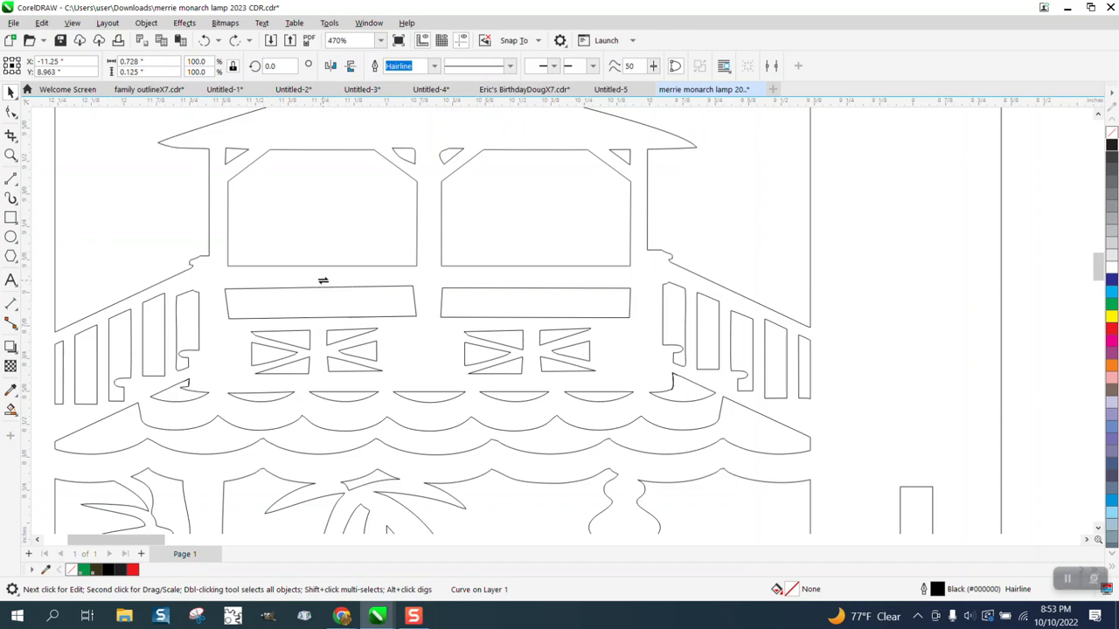
drag(323, 281, 327, 279)
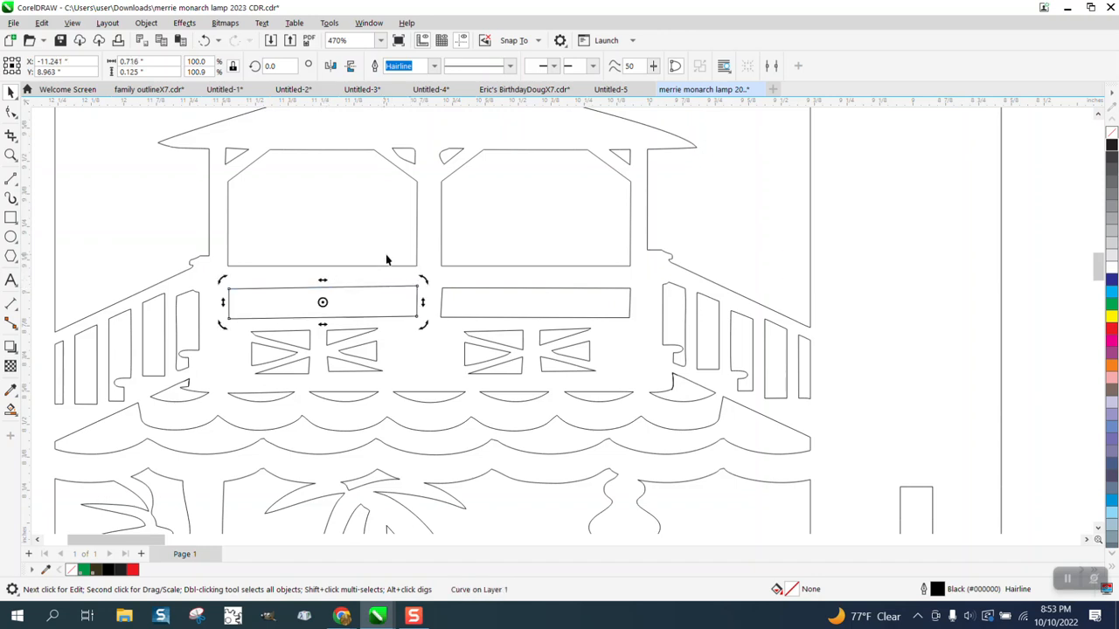
Delete the surplus middle node from the curved lower edge of the second roof scallop from the left.
scroll(396, 276, down, 2)
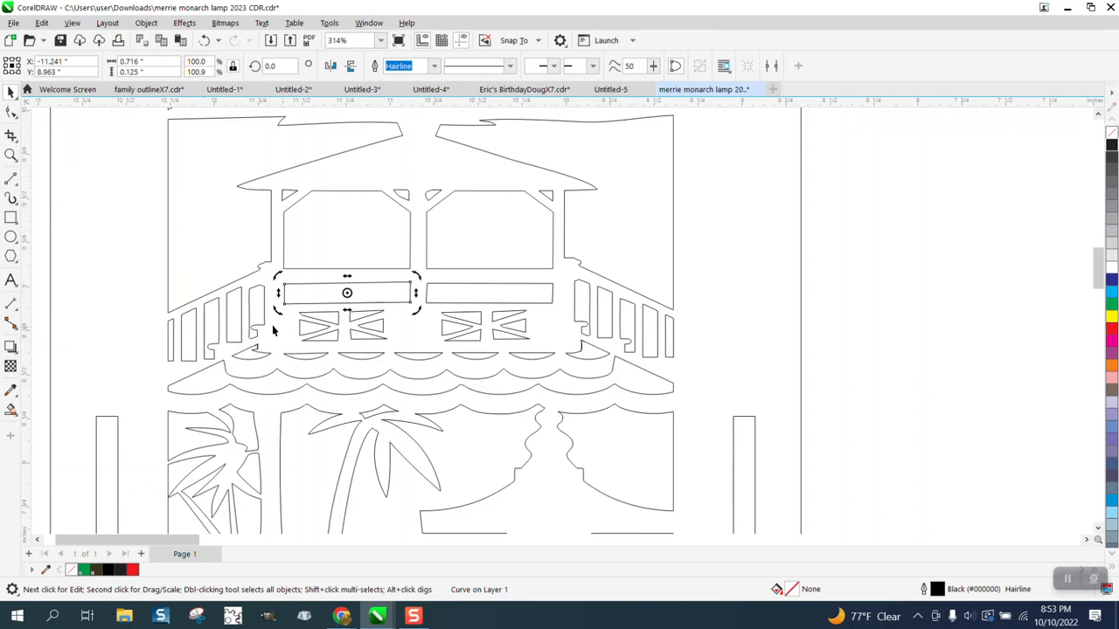
click(10, 155)
drag(226, 313, 466, 428)
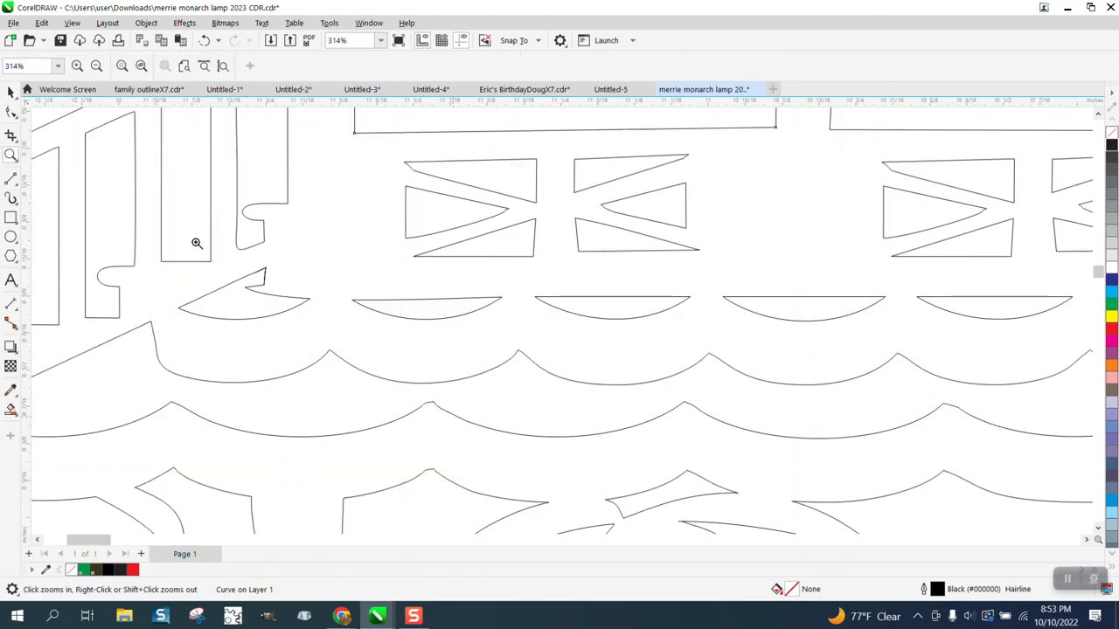
click(10, 111)
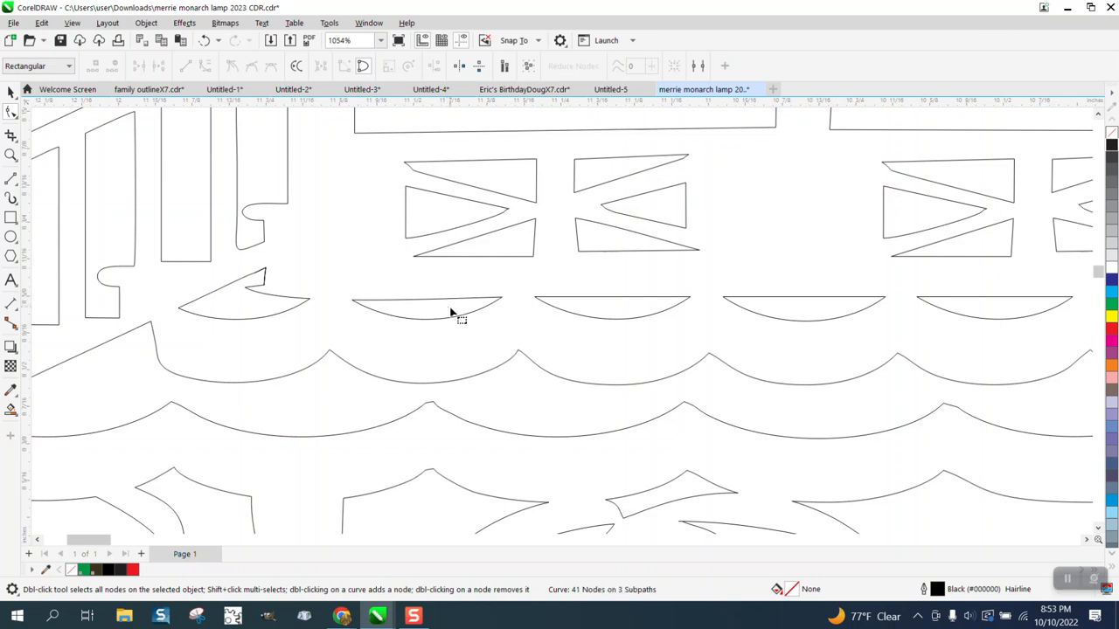
click(449, 302)
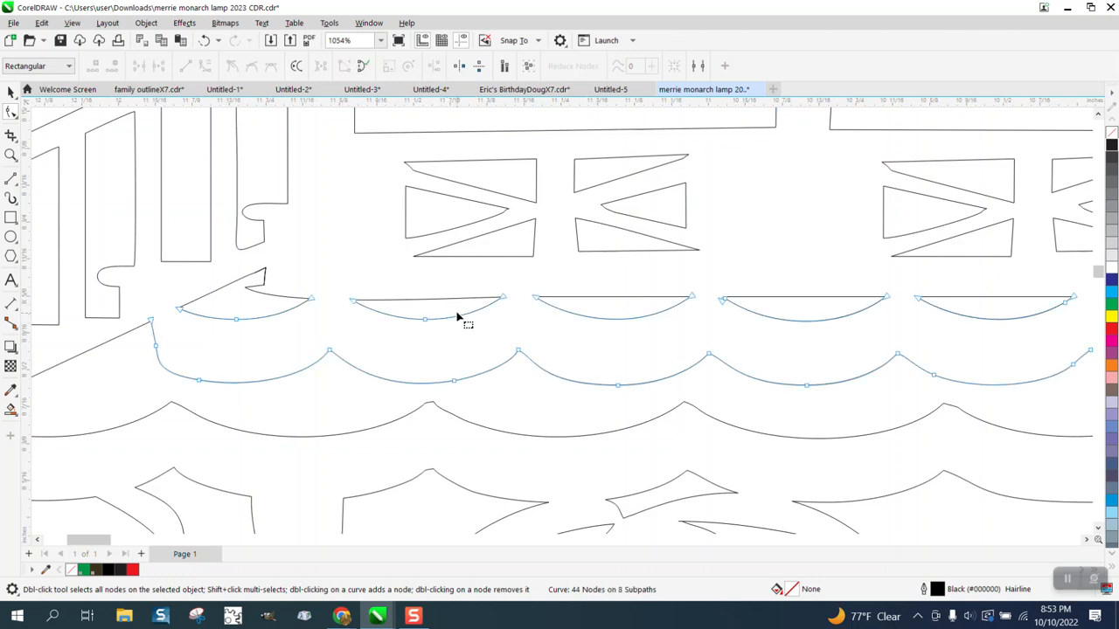
drag(456, 316, 411, 350)
key(Delete)
Try deleting the lower node on the curved notch of the left railing's notched slot, and undo the deletion.
click(211, 252)
scroll(212, 252, down, 3)
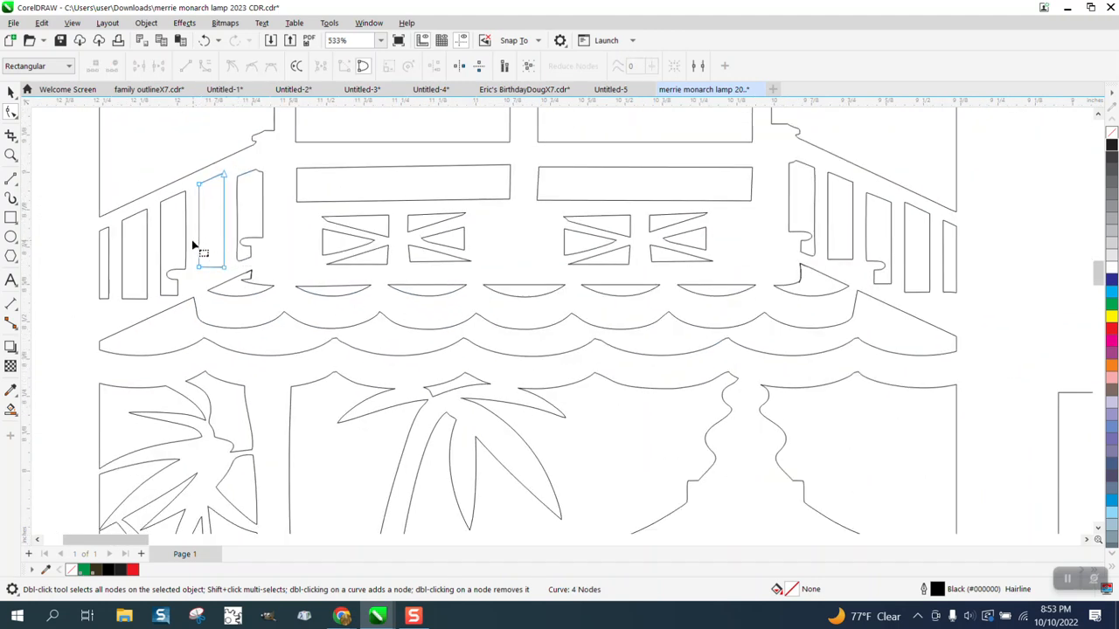
click(185, 245)
click(11, 155)
drag(133, 252, 250, 312)
click(11, 112)
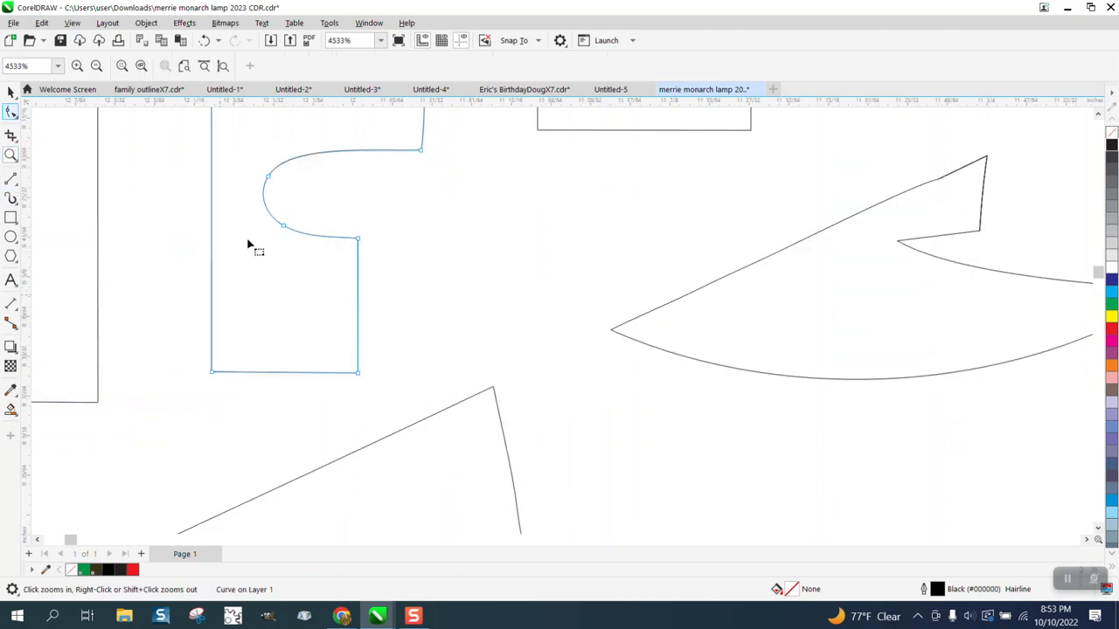
click(284, 228)
key(Delete)
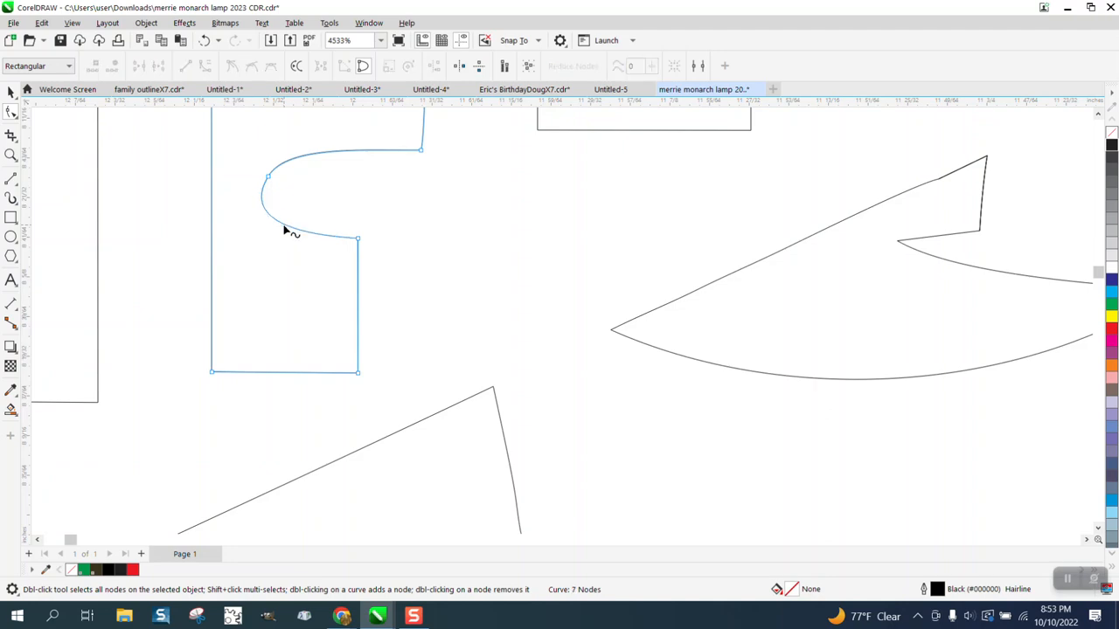
click(203, 42)
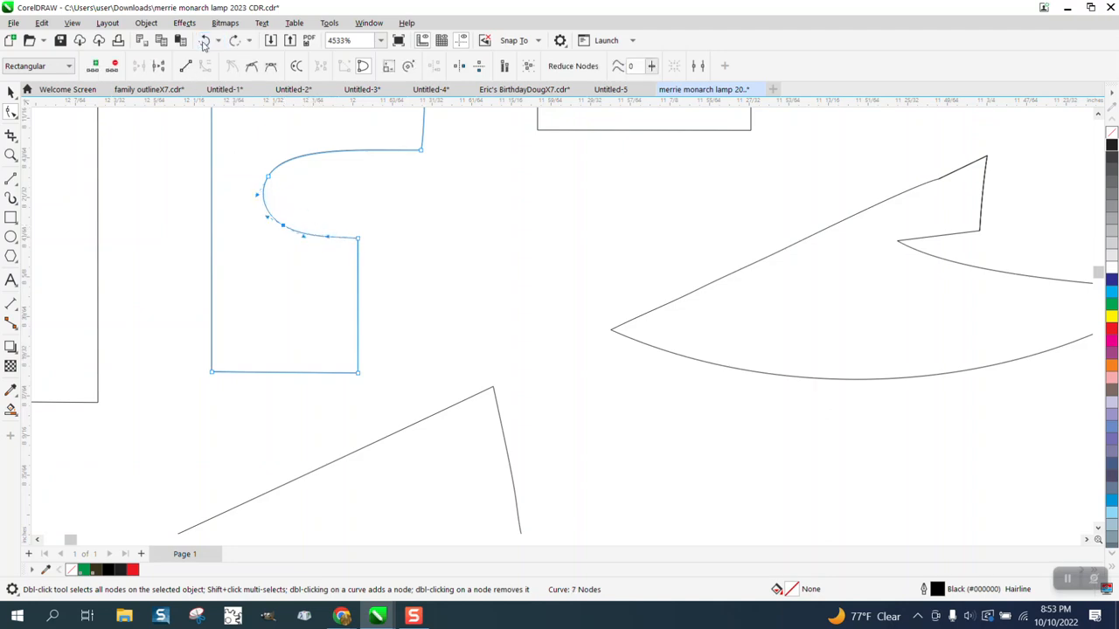
Delete the lantern's roof curve to test which lines belong to it, and undo the deletion.
scroll(310, 229, down, 10)
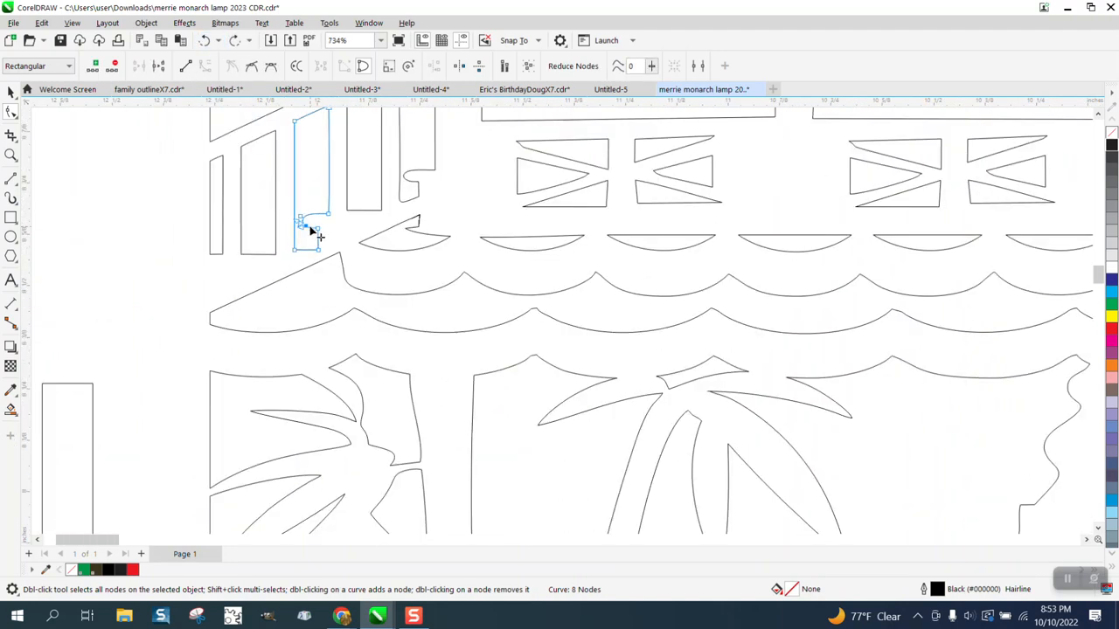
scroll(311, 229, down, 3)
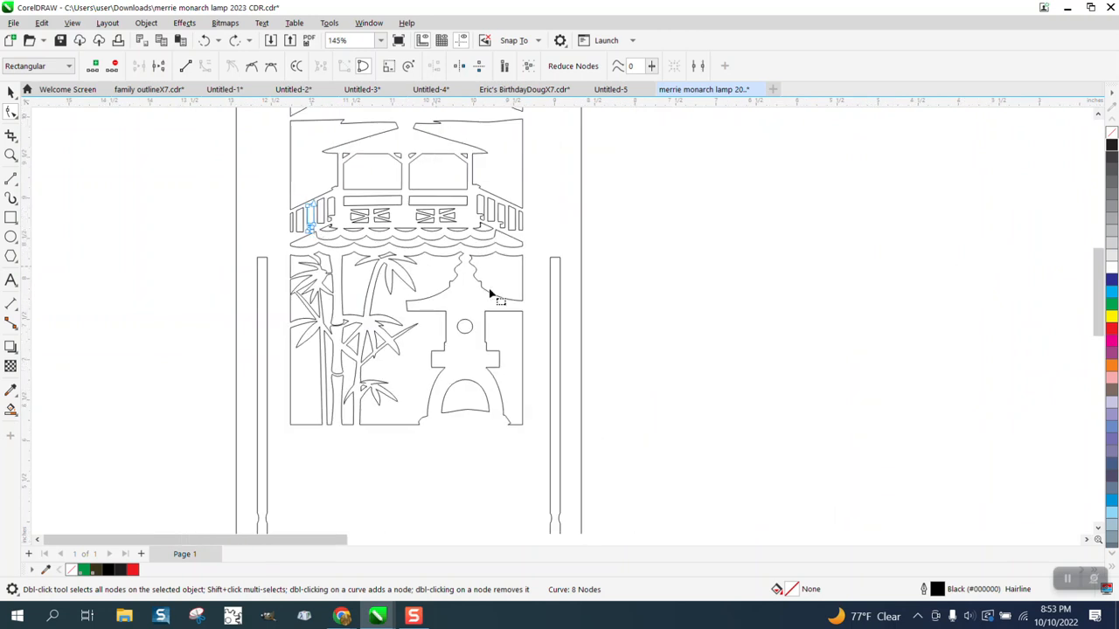
click(508, 318)
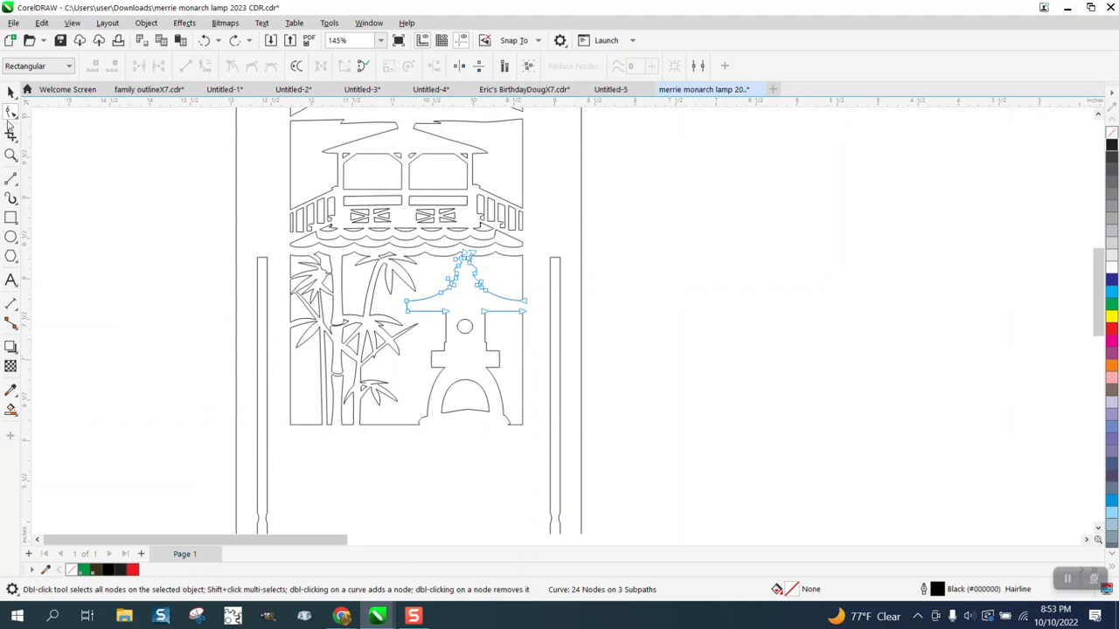
click(11, 93)
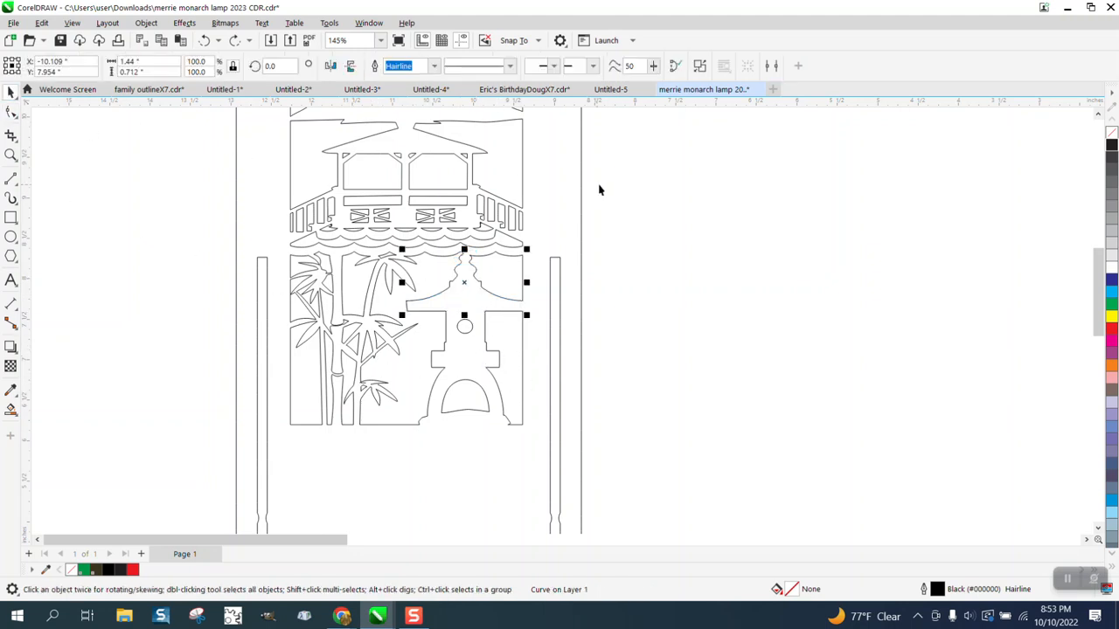
click(542, 256)
click(483, 295)
key(Delete)
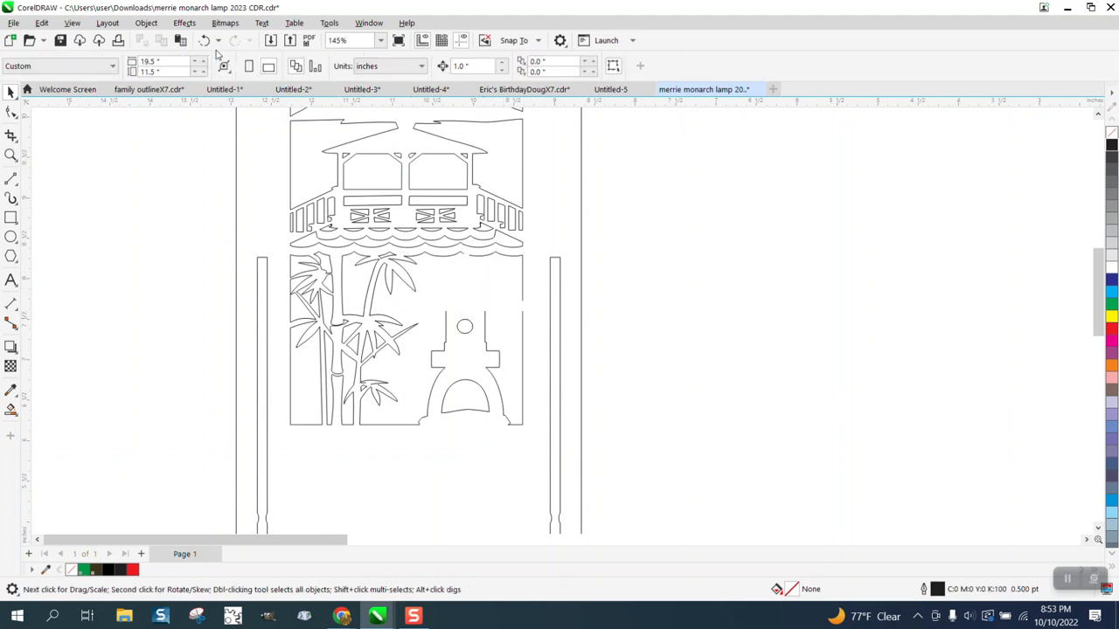
click(204, 40)
Join the lantern's roof and body curves at the body's upper left corner using Join Curves with Extend and a 0.1" gap tolerance.
click(10, 155)
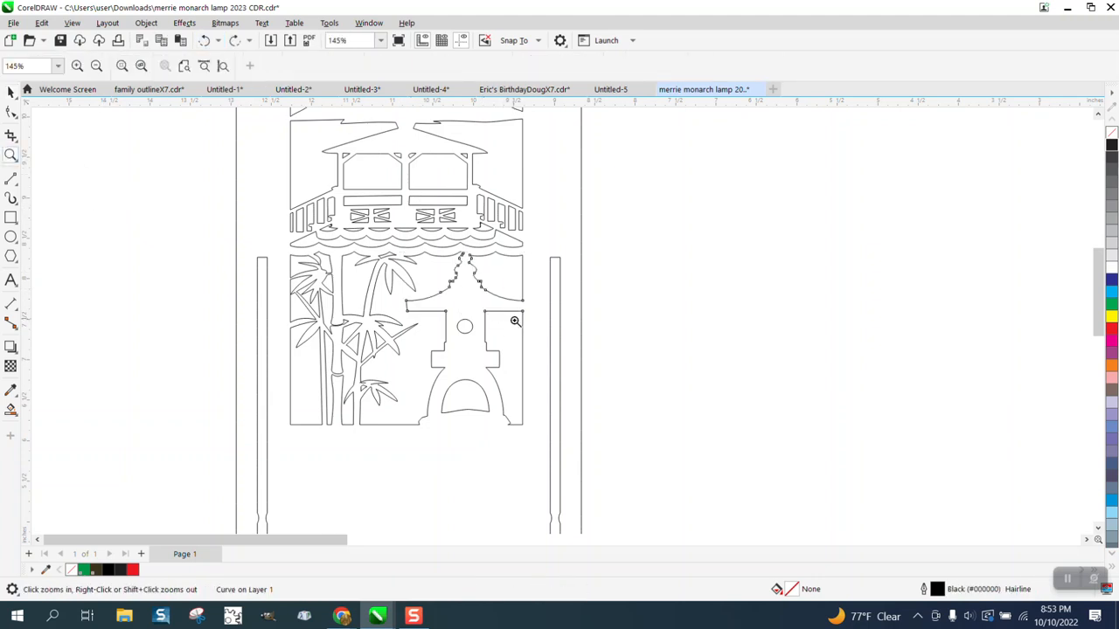
scroll(472, 312, up, 5)
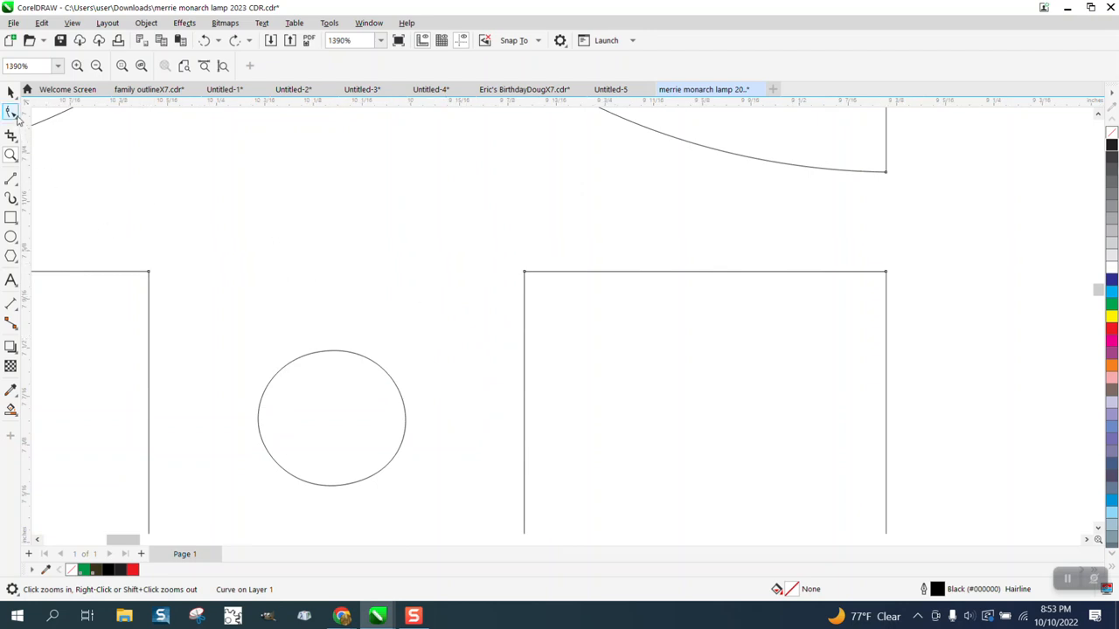
click(11, 113)
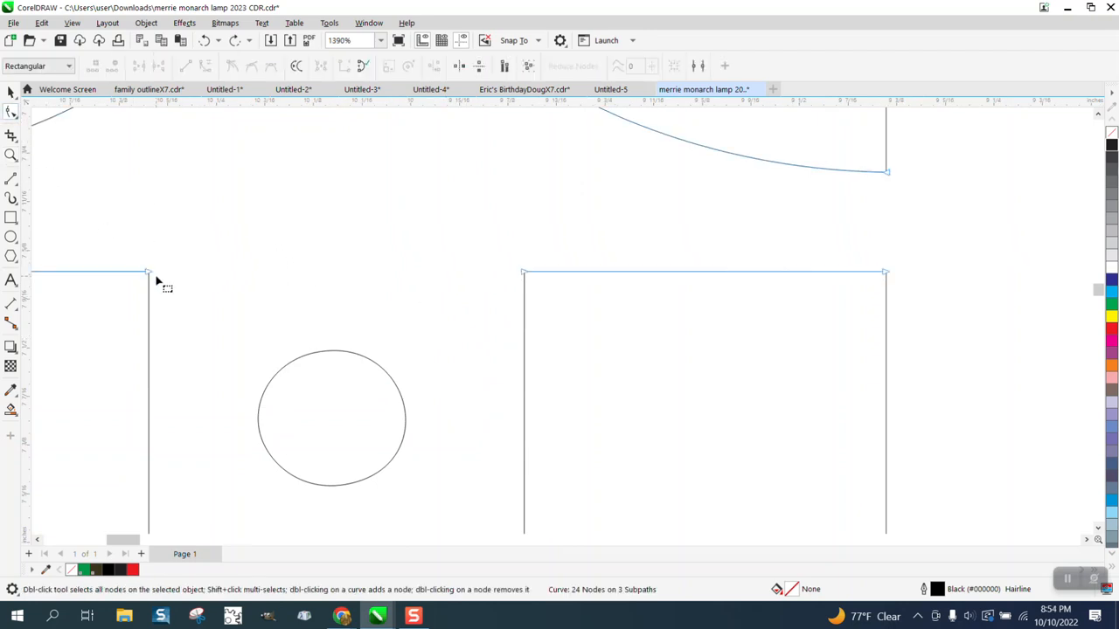
shift+click(149, 296)
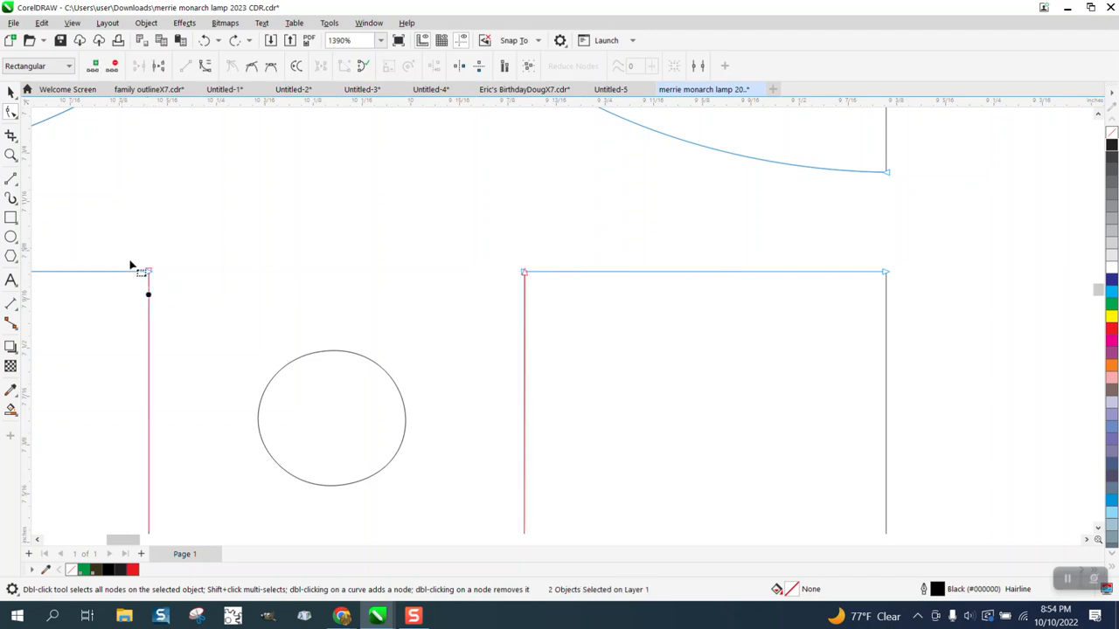
drag(128, 261, 170, 285)
click(381, 24)
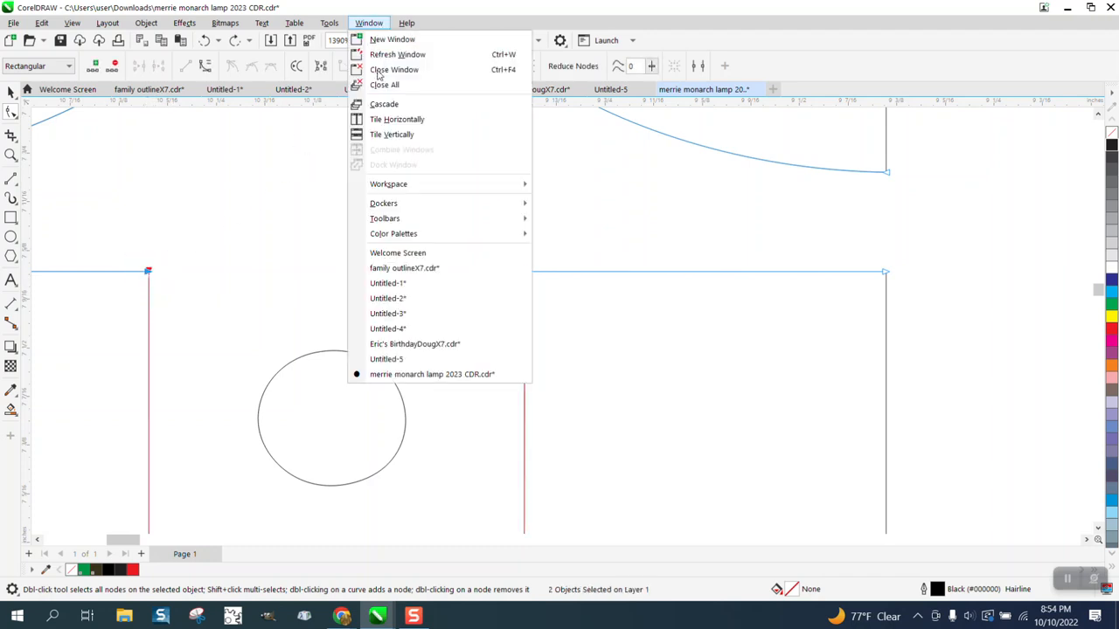
mouse_move(381, 206)
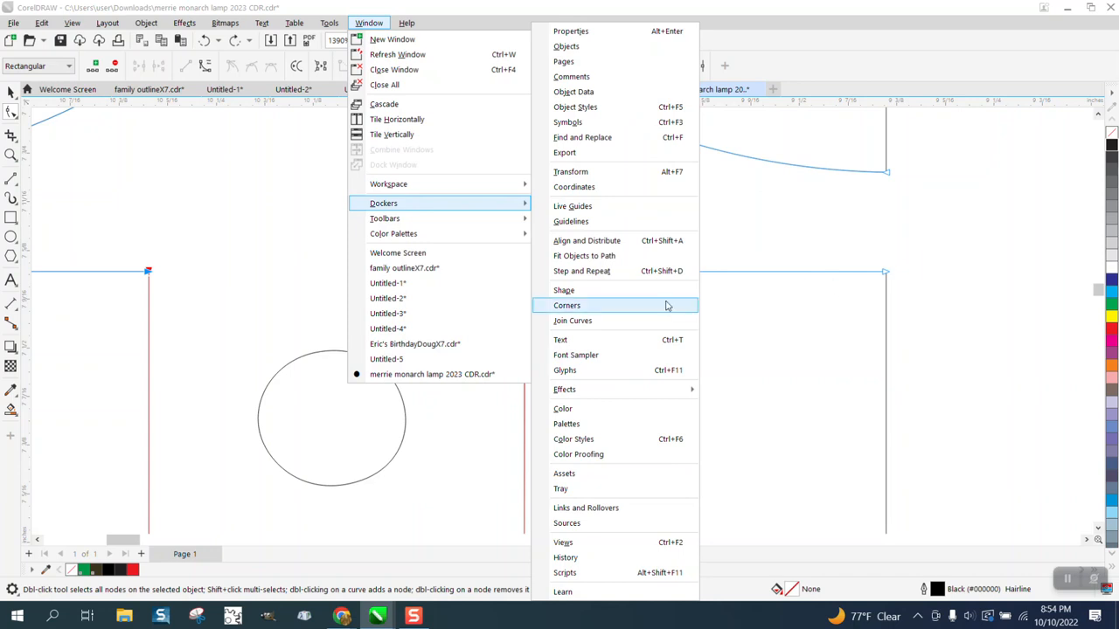
click(584, 321)
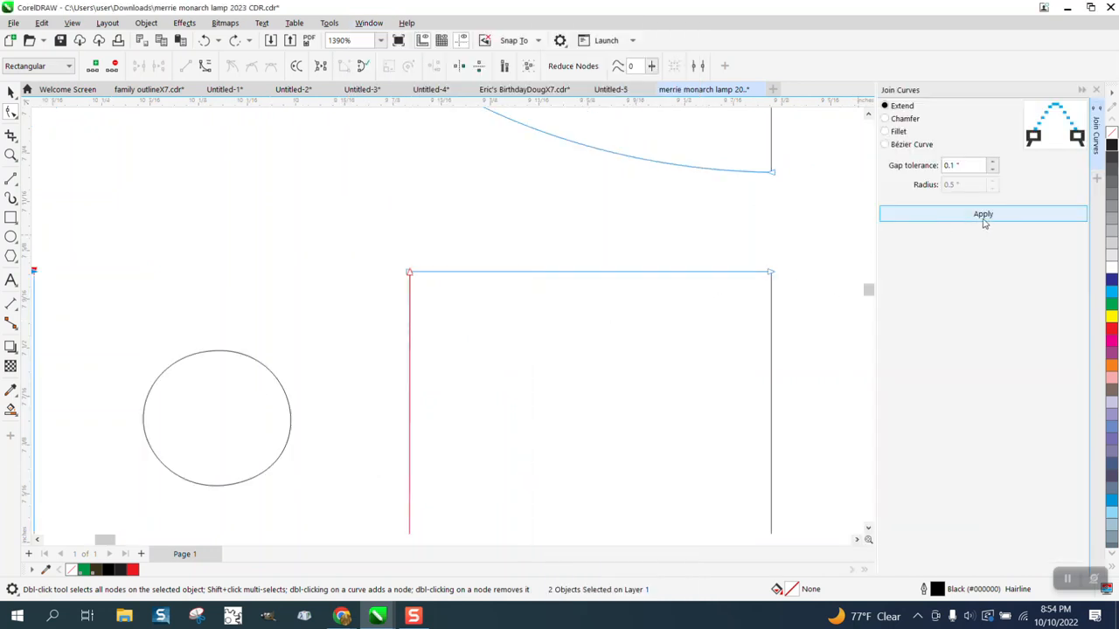
click(984, 214)
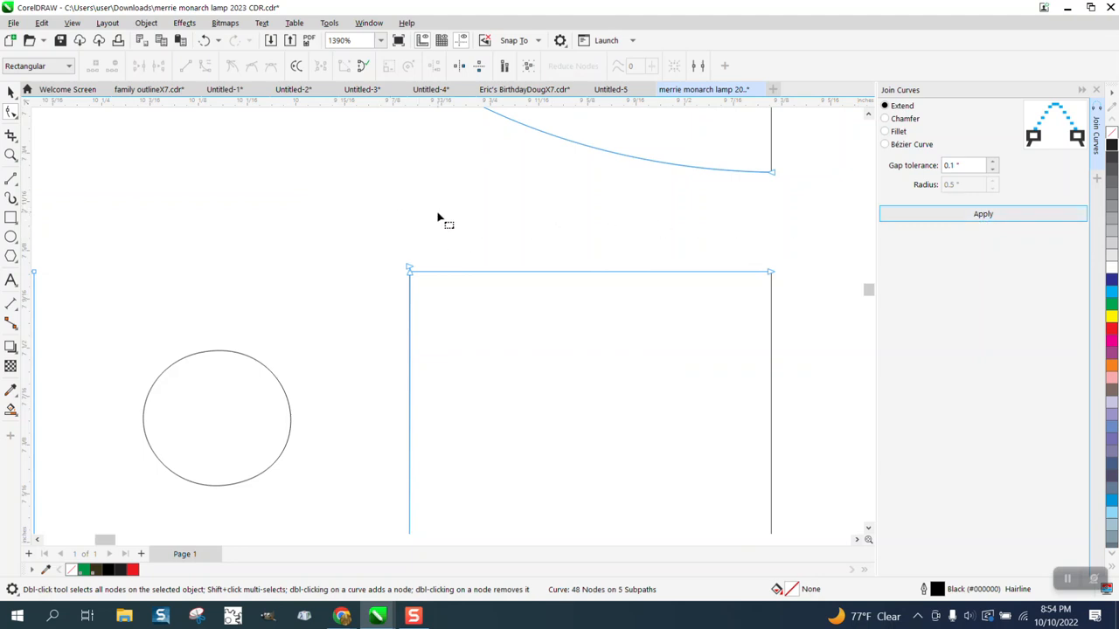
Join the roof underside and body line at the lantern's upper right body corner with the same Extend settings.
drag(398, 241, 444, 289)
click(977, 215)
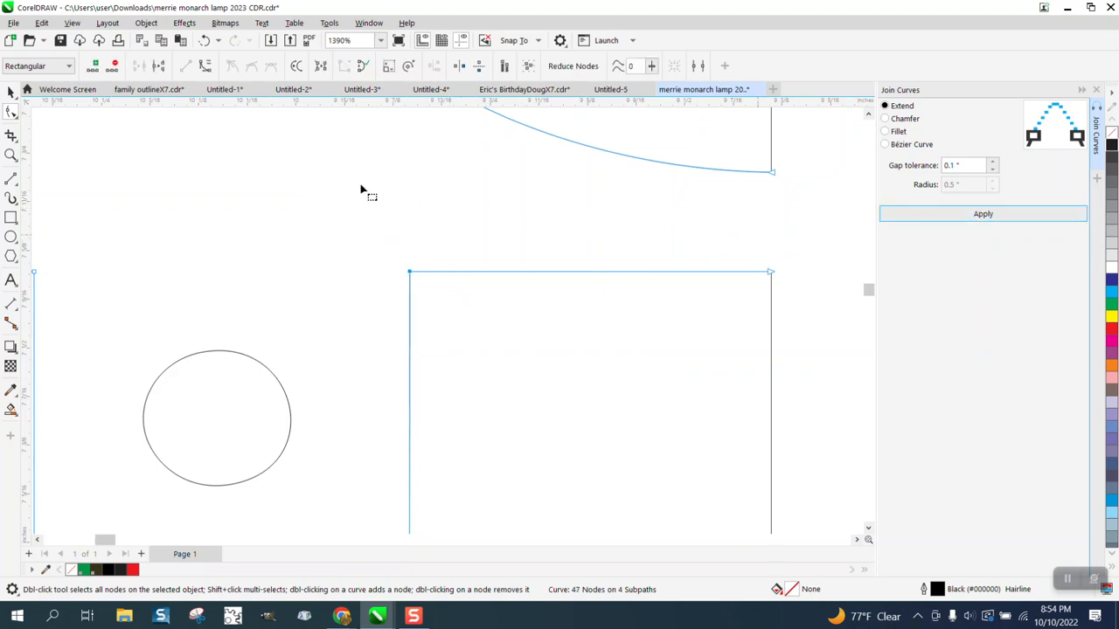
click(11, 93)
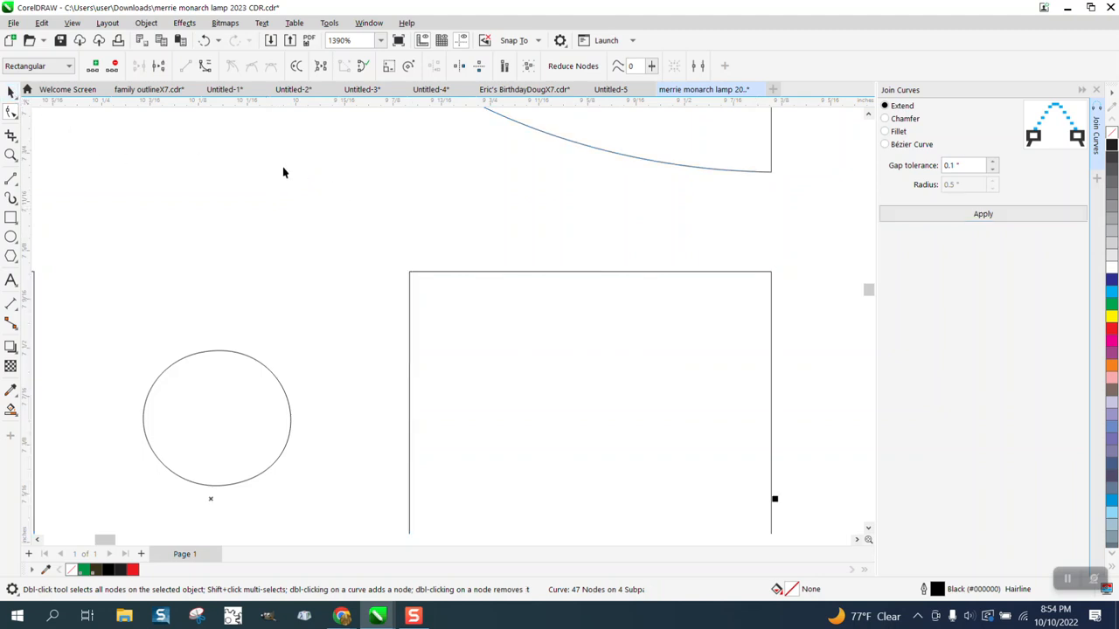
Move the joined upper right body corner node away to test its connection, and undo the move.
scroll(410, 200, down, 1)
scroll(418, 202, down, 1)
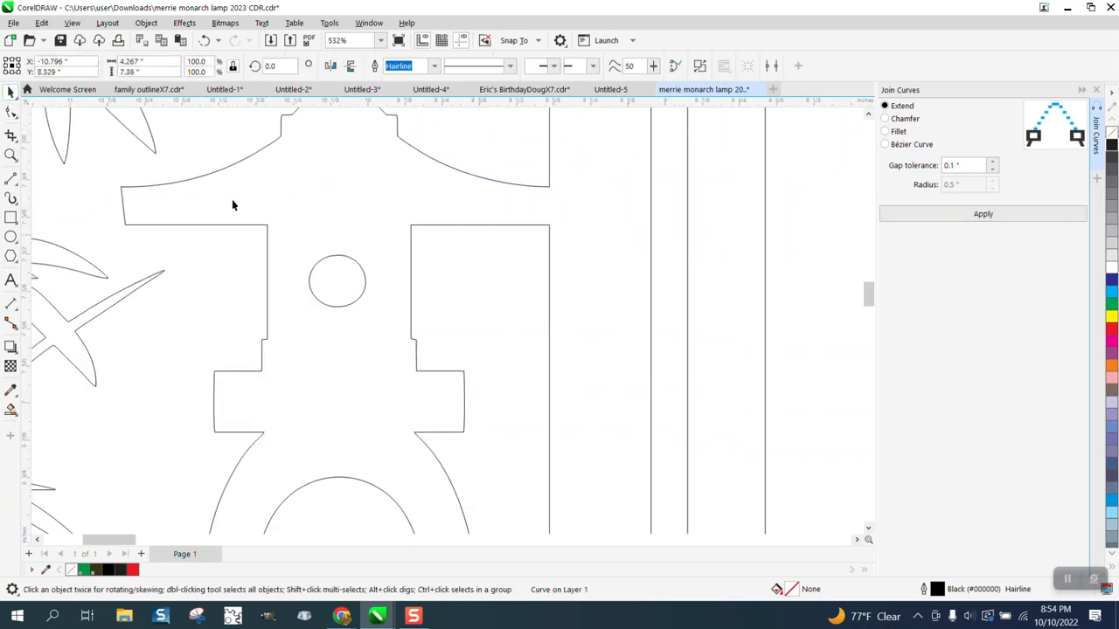
click(11, 112)
click(413, 227)
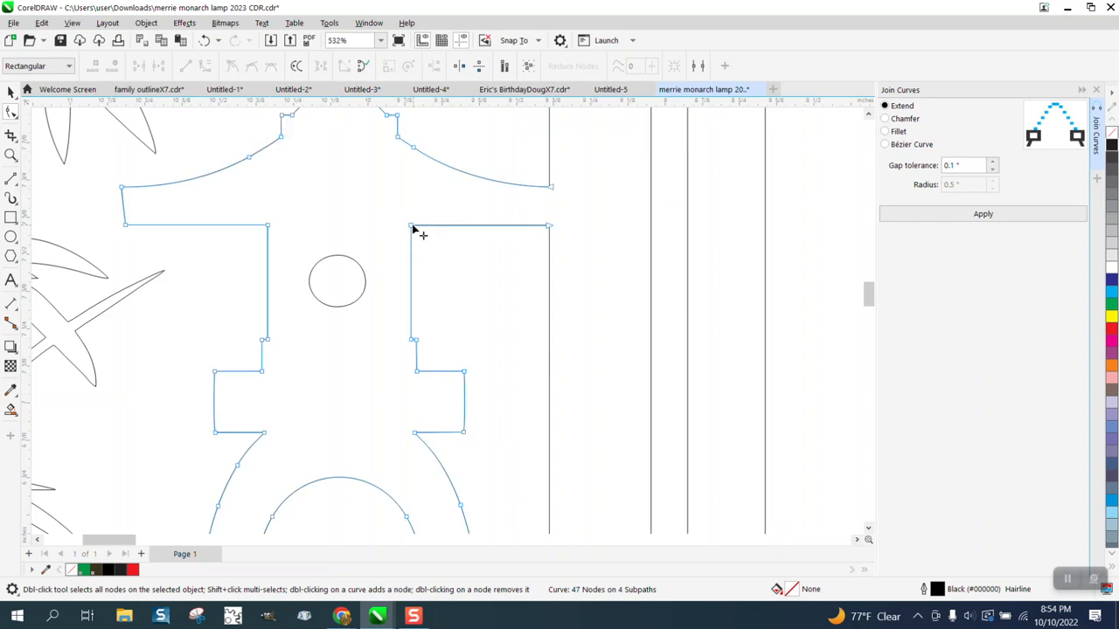
drag(412, 227, 399, 191)
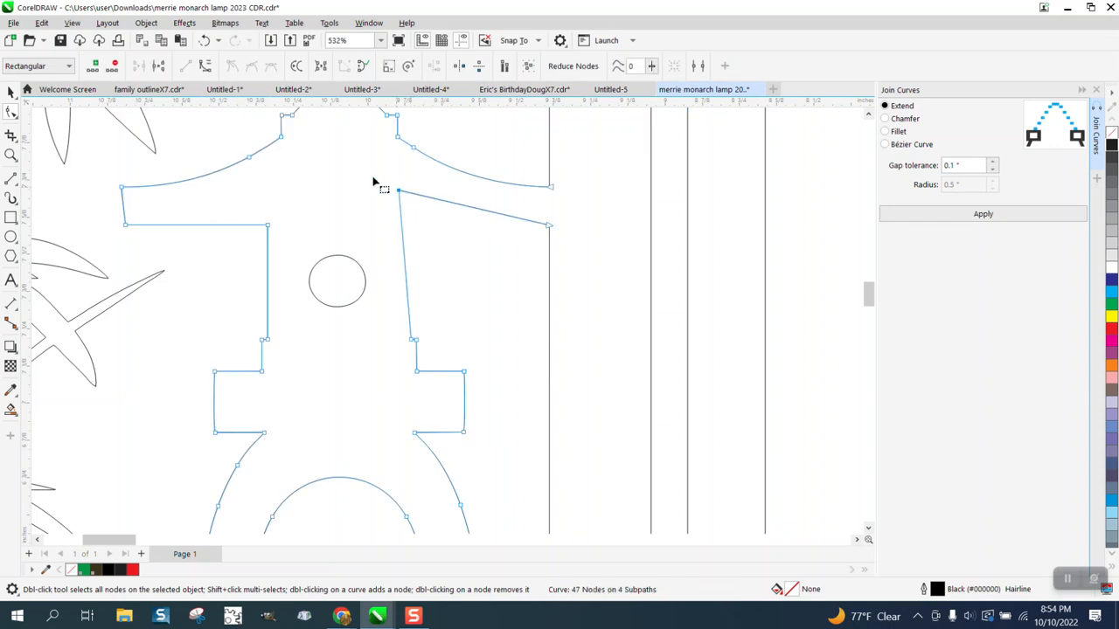
click(218, 41)
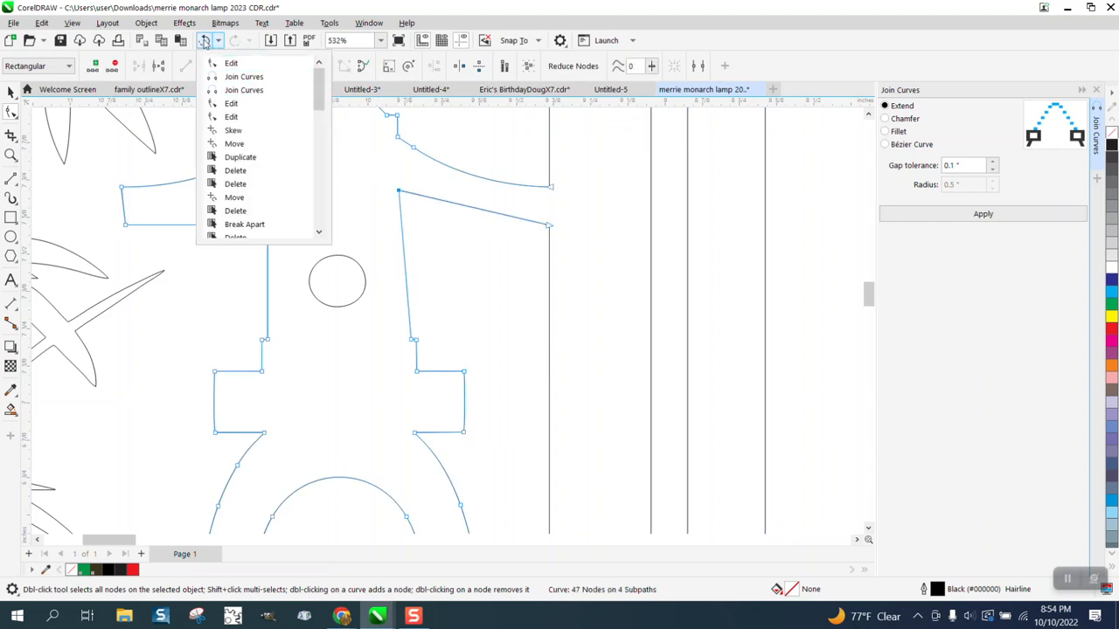
click(231, 63)
scroll(463, 204, down, 5)
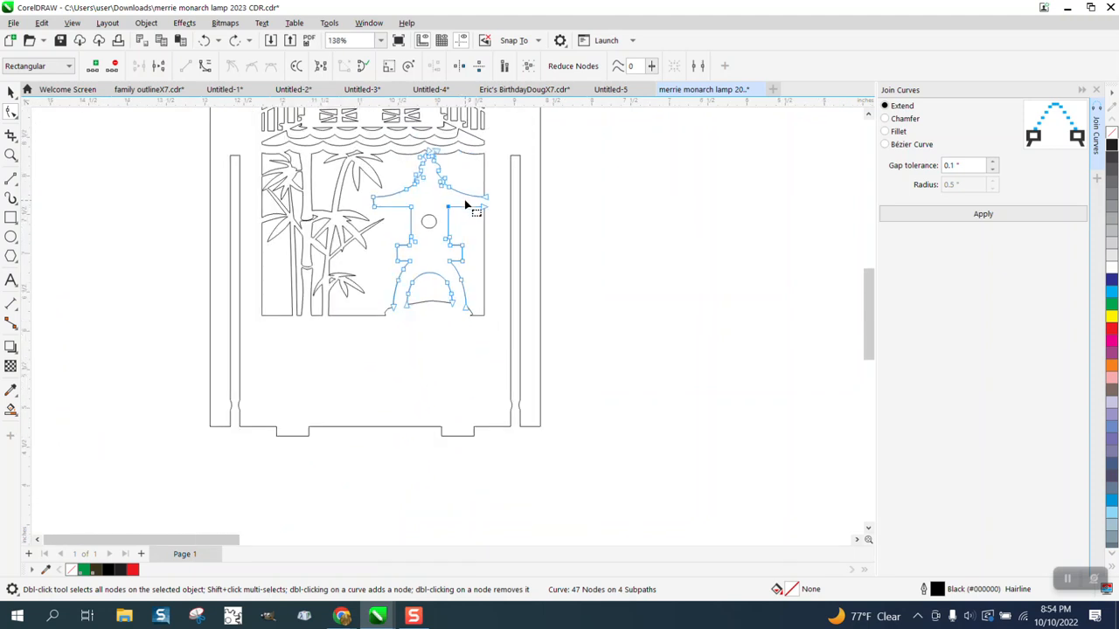
click(10, 156)
drag(431, 277, 537, 346)
scroll(573, 297, down, 6)
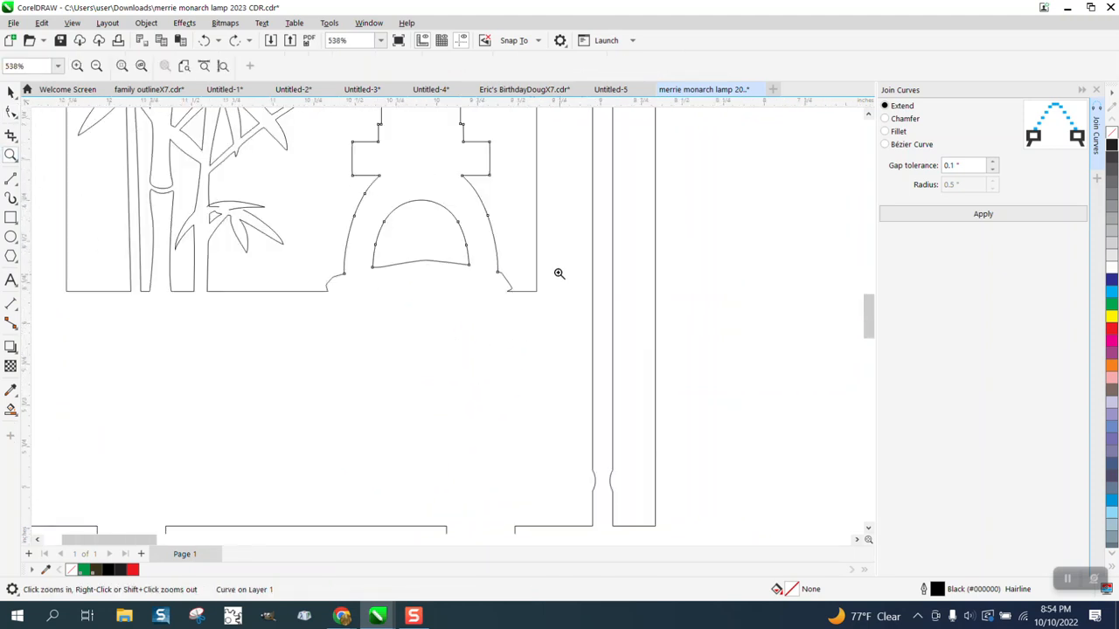
scroll(557, 272, down, 5)
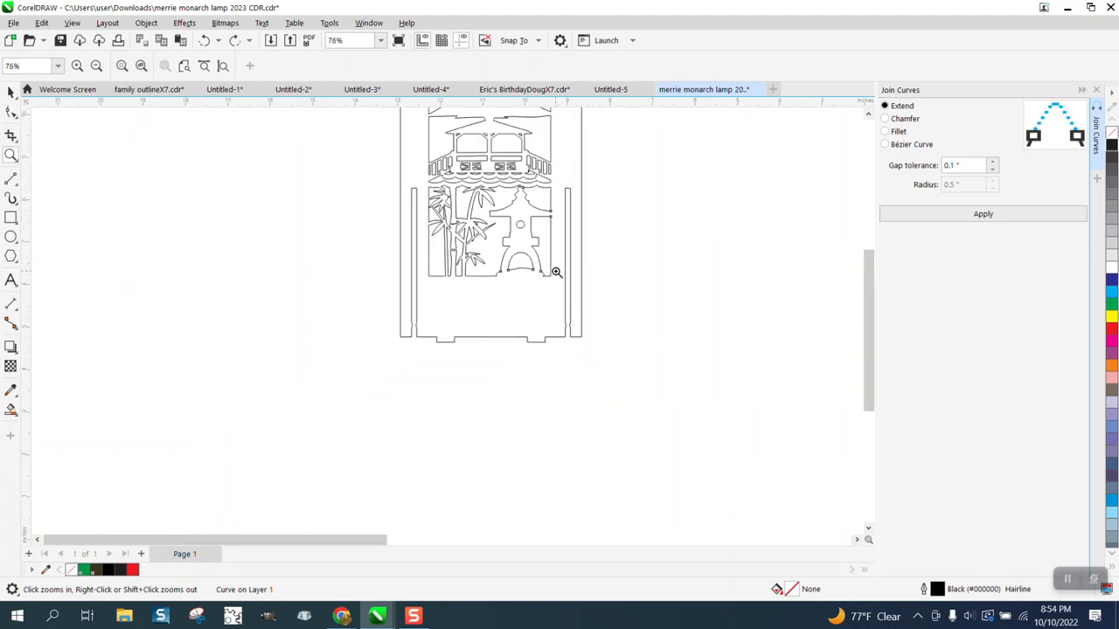